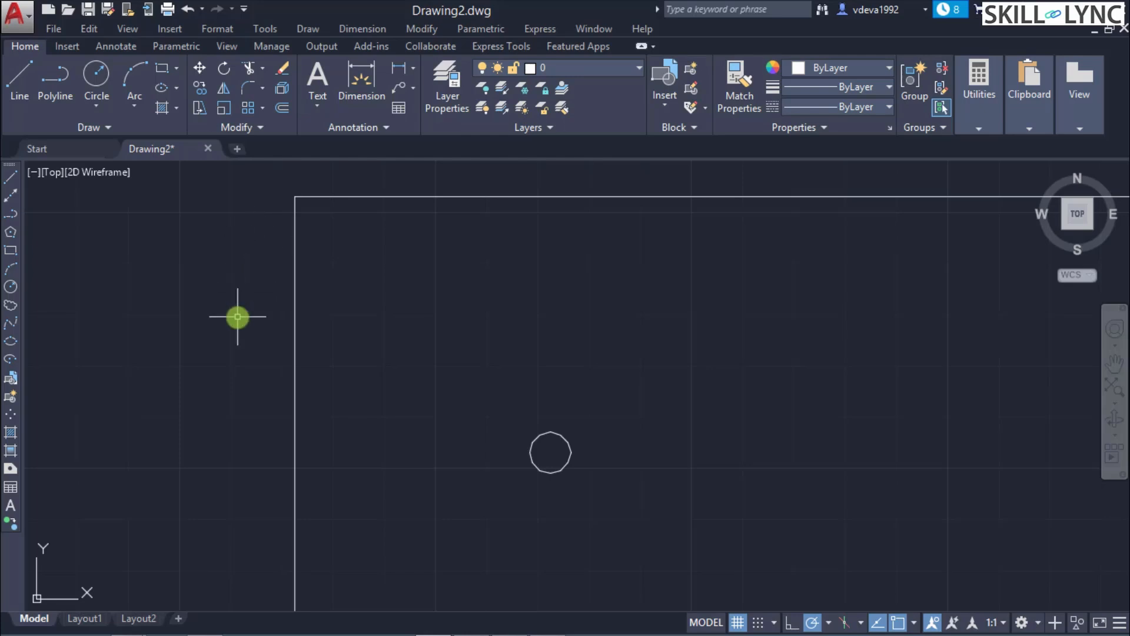
- Open the full navigation SteeringWheel and use its Zoom tool on the view of the rectangle and circle
{"action": "left_click", "coordinate": [127, 28]}
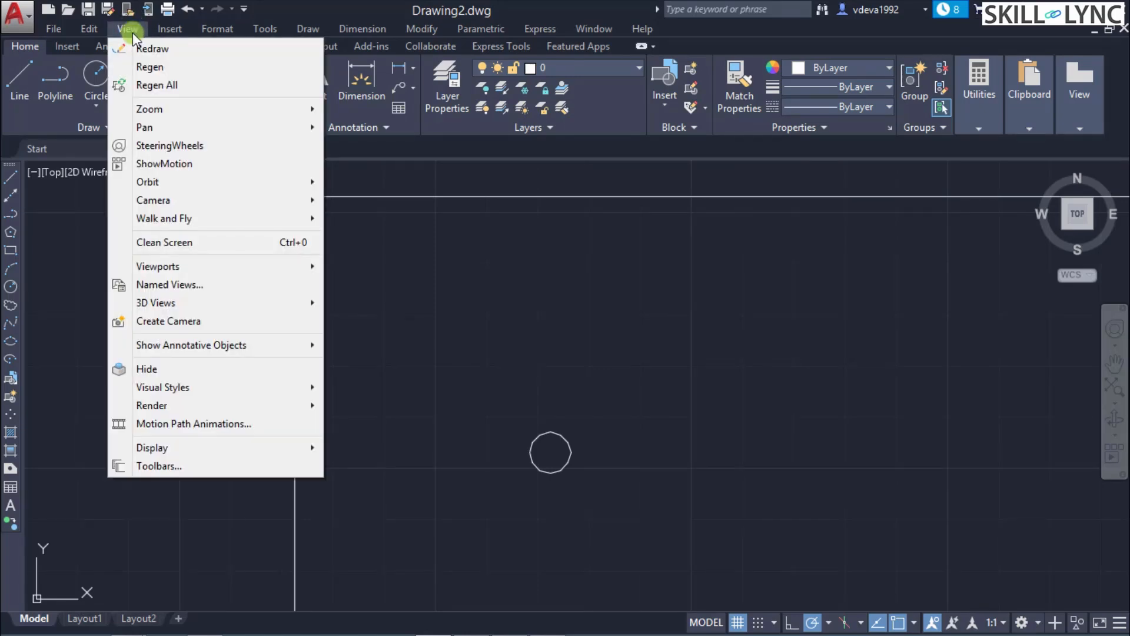
{"action": "left_click", "coordinate": [190, 146]}
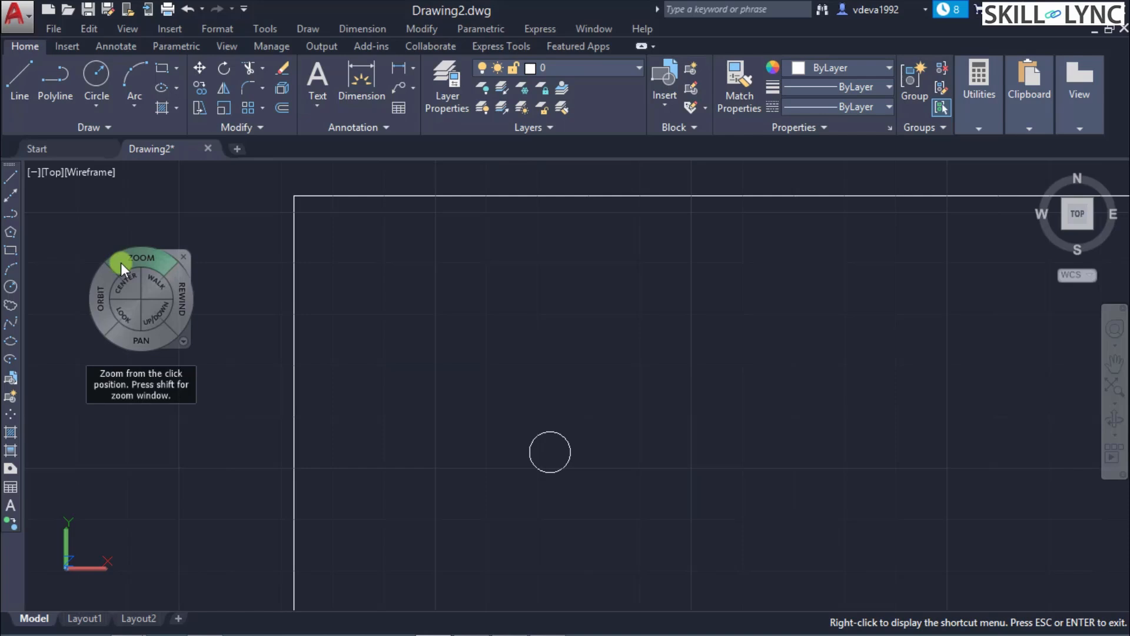
{"action": "left_click_drag", "start_coordinate": [141, 257], "coordinate": [304, 281]}
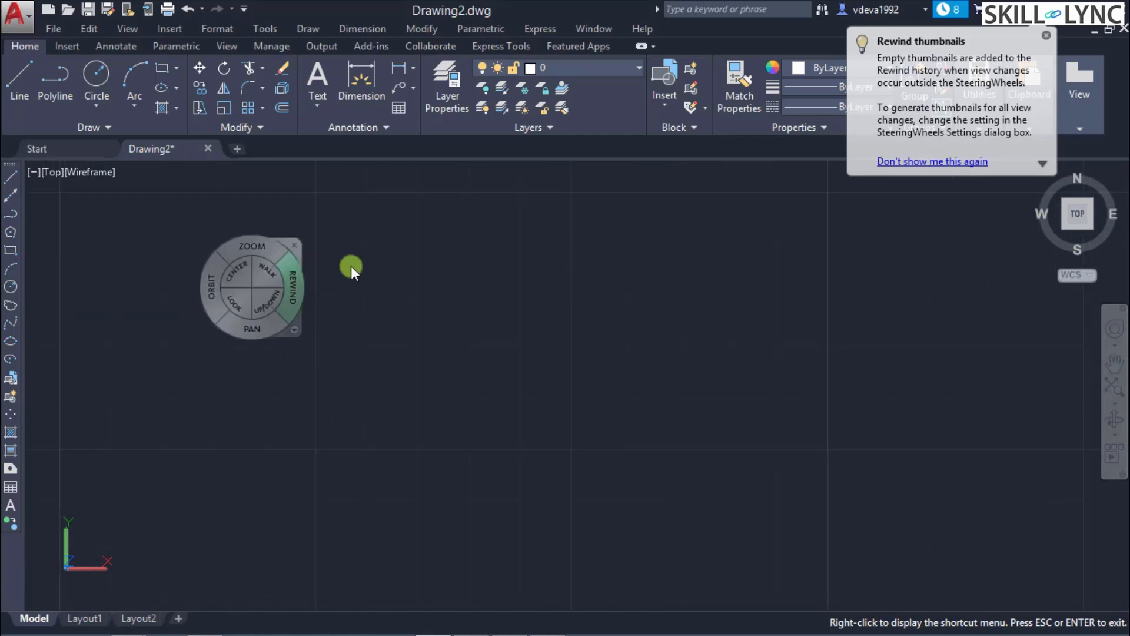
{"action": "mouse_move", "coordinate": [312, 236]}
{"action": "left_mouse_down"}
{"action": "mouse_move", "coordinate": [366, 252]}
{"action": "mouse_move", "coordinate": [246, 295]}
{"action": "left_mouse_up"}
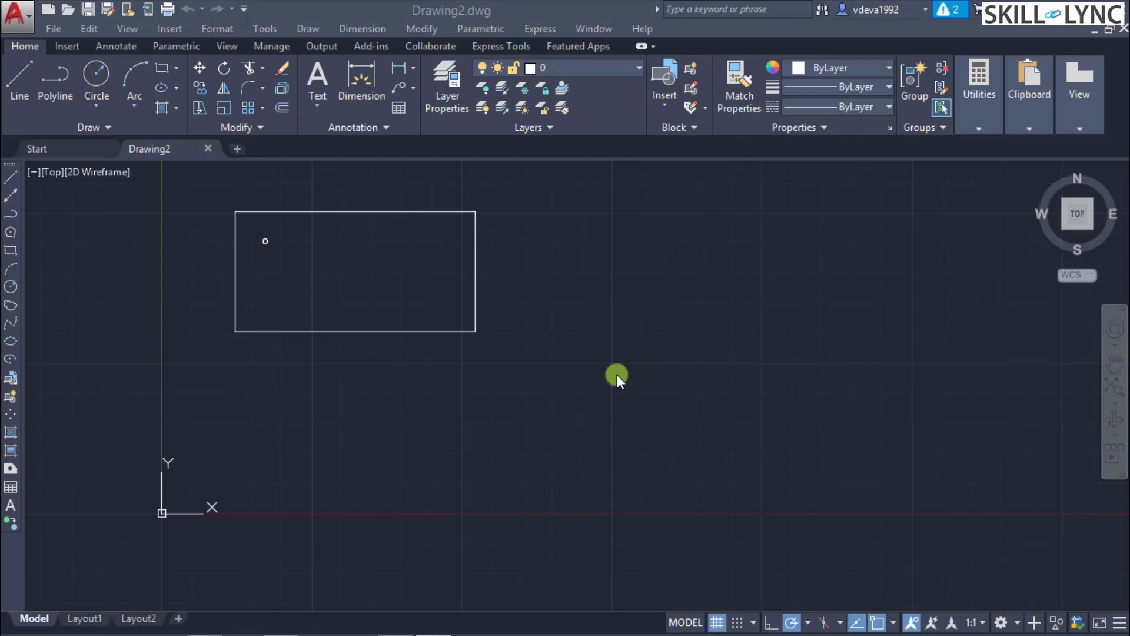
- Start the Full Navigation Wheel and switch it to the basic View Object Wheel
{"action": "left_click", "coordinate": [1115, 345]}
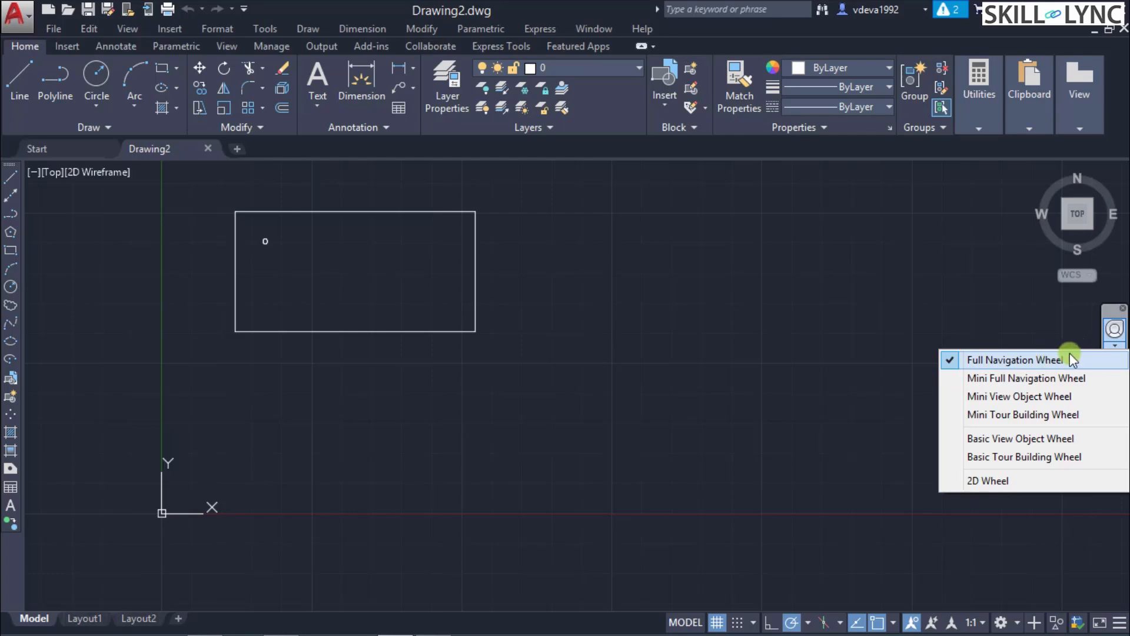
{"action": "left_click", "coordinate": [1108, 329]}
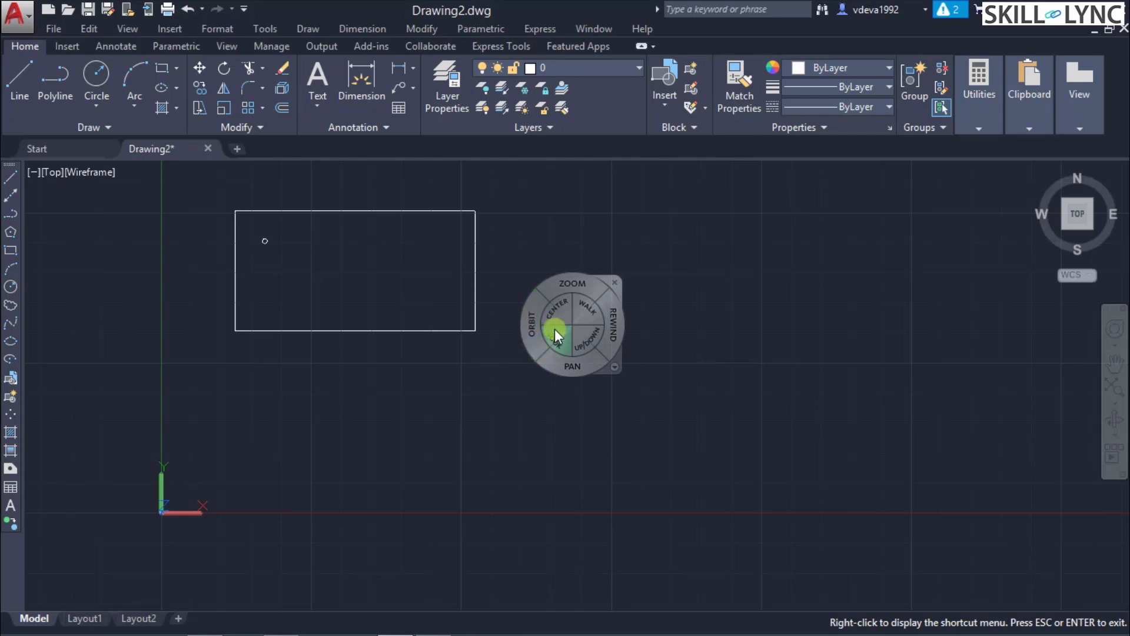
{"action": "right_click", "coordinate": [560, 315]}
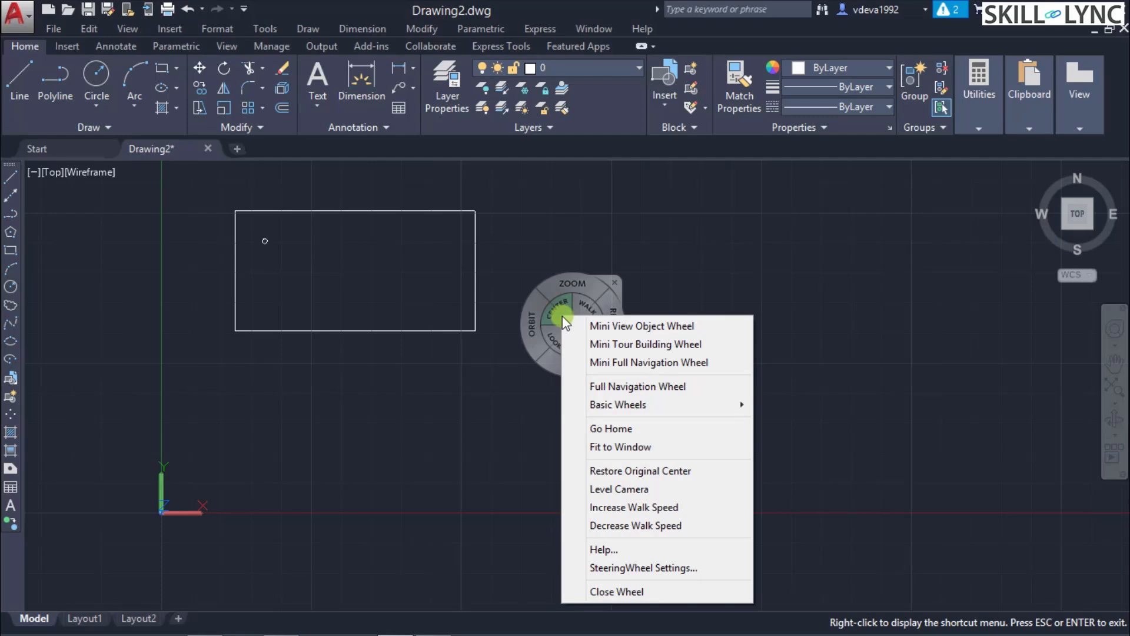
{"action": "mouse_move", "coordinate": [614, 407]}
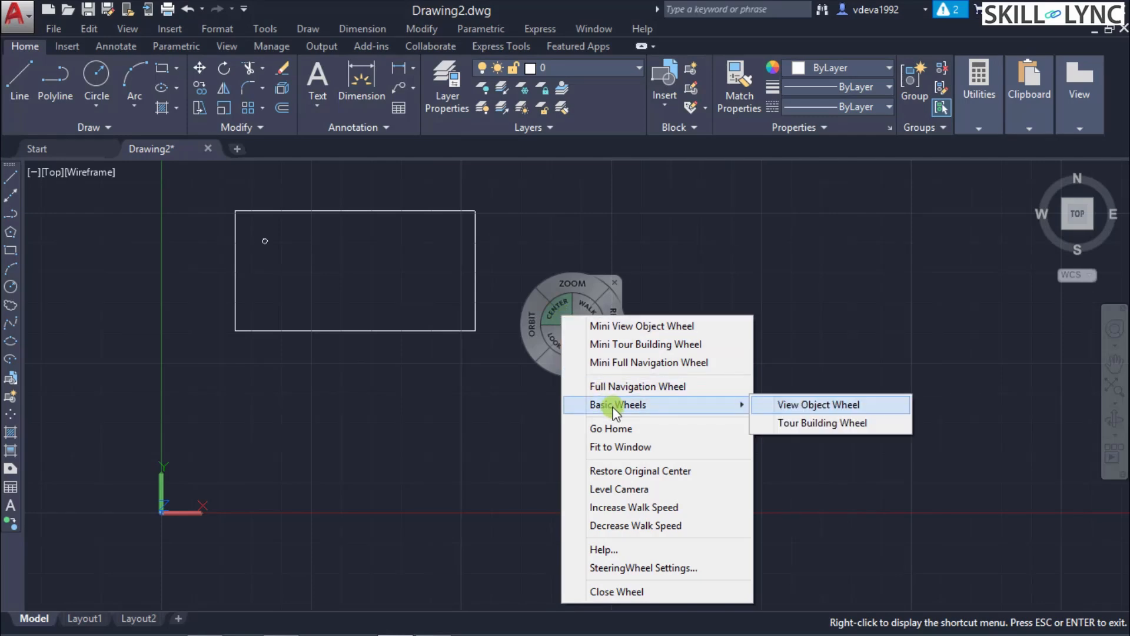
{"action": "left_click", "coordinate": [784, 406]}
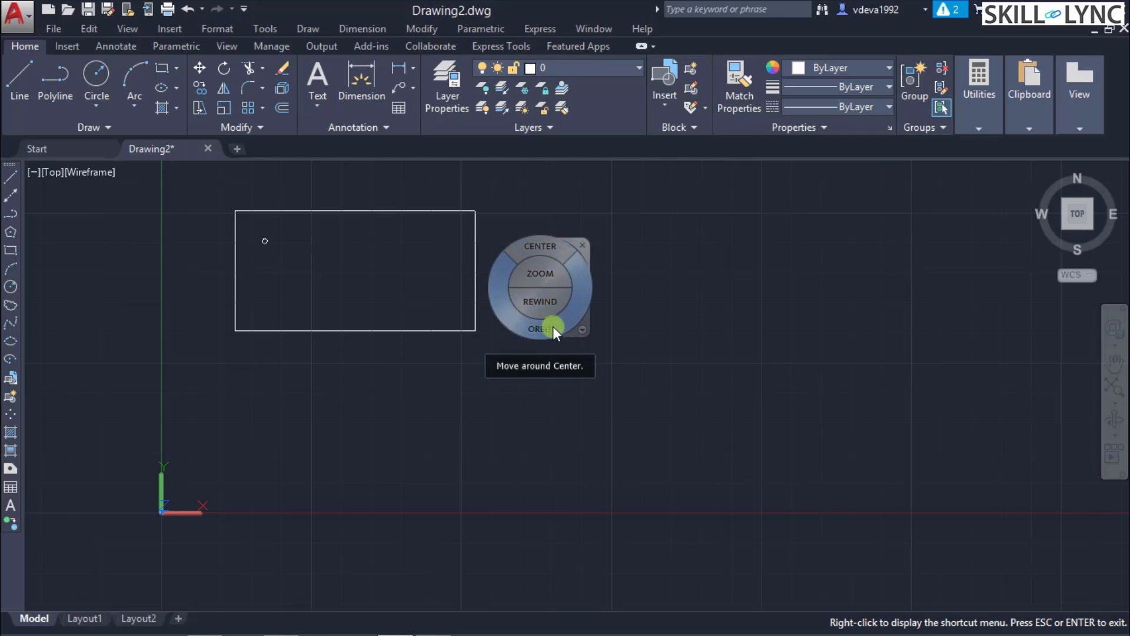
- Switch the SteeringWheel to the basic Tour Building Wheel
{"action": "right_click", "coordinate": [543, 281]}
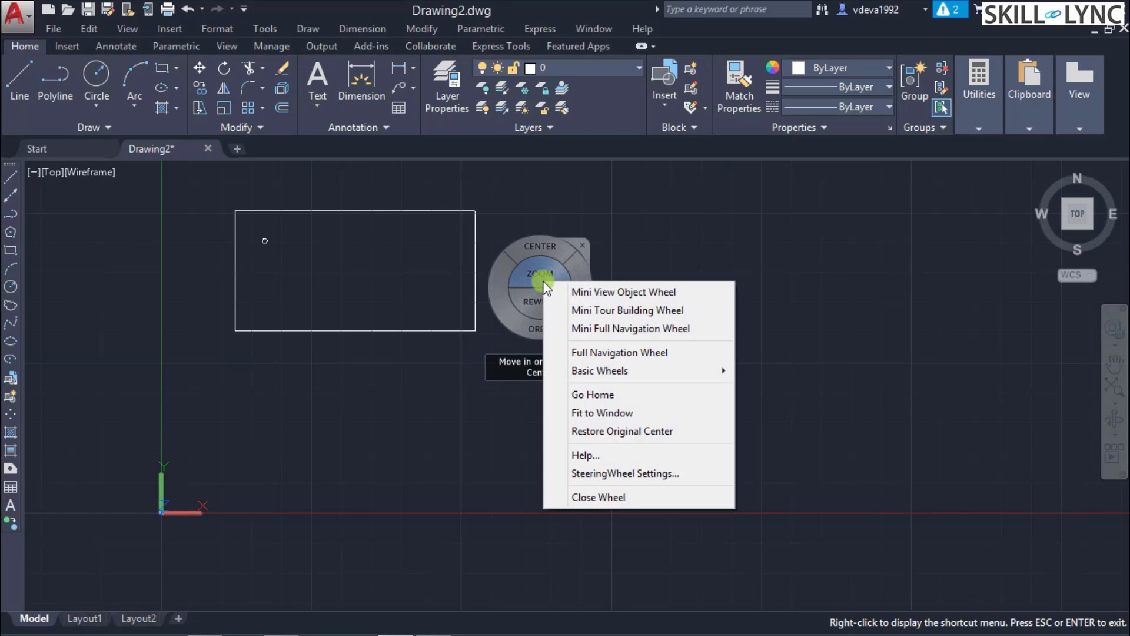
{"action": "mouse_move", "coordinate": [613, 372]}
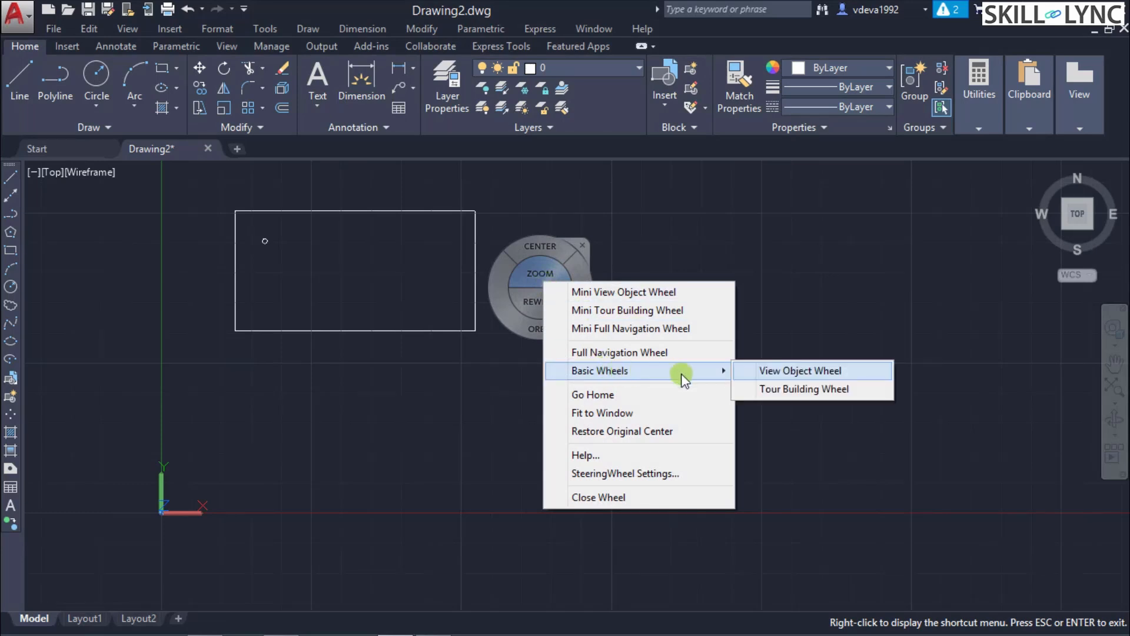
{"action": "left_click", "coordinate": [774, 390]}
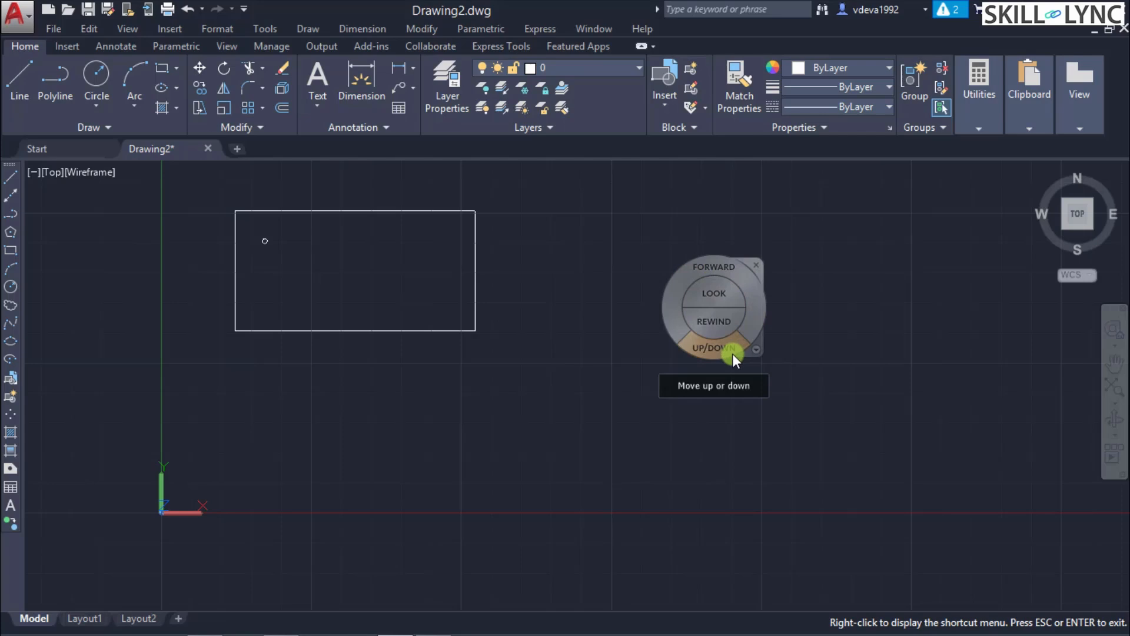
- Change the SteeringWheel from the Tour Building Wheel back to the Full Navigation Wheel
{"action": "right_click", "coordinate": [698, 323]}
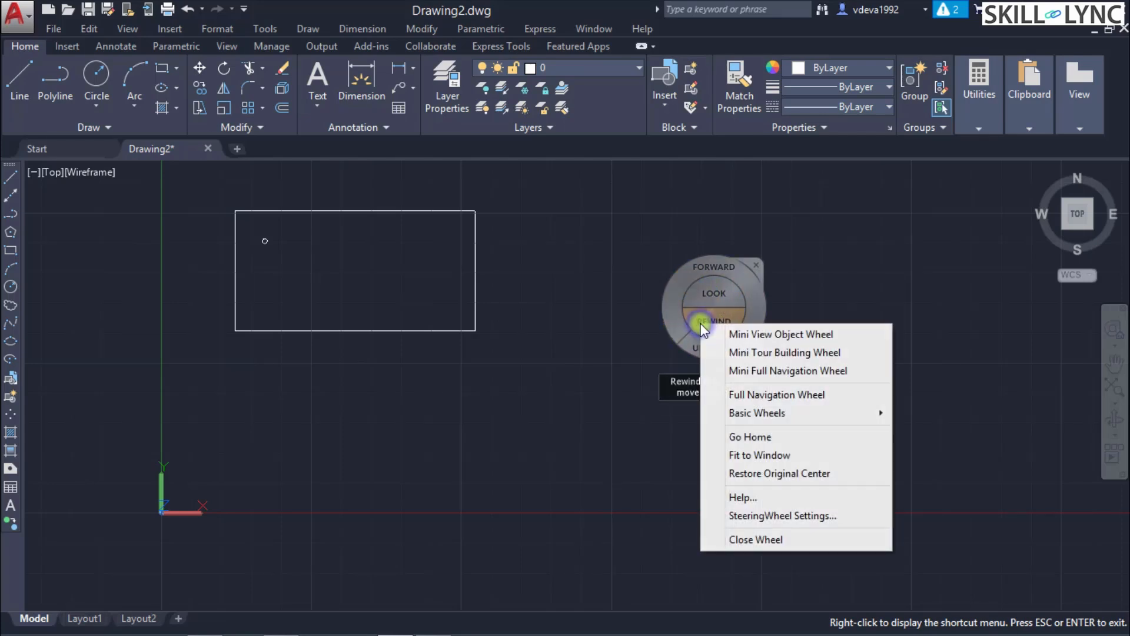
{"action": "left_click", "coordinate": [780, 395]}
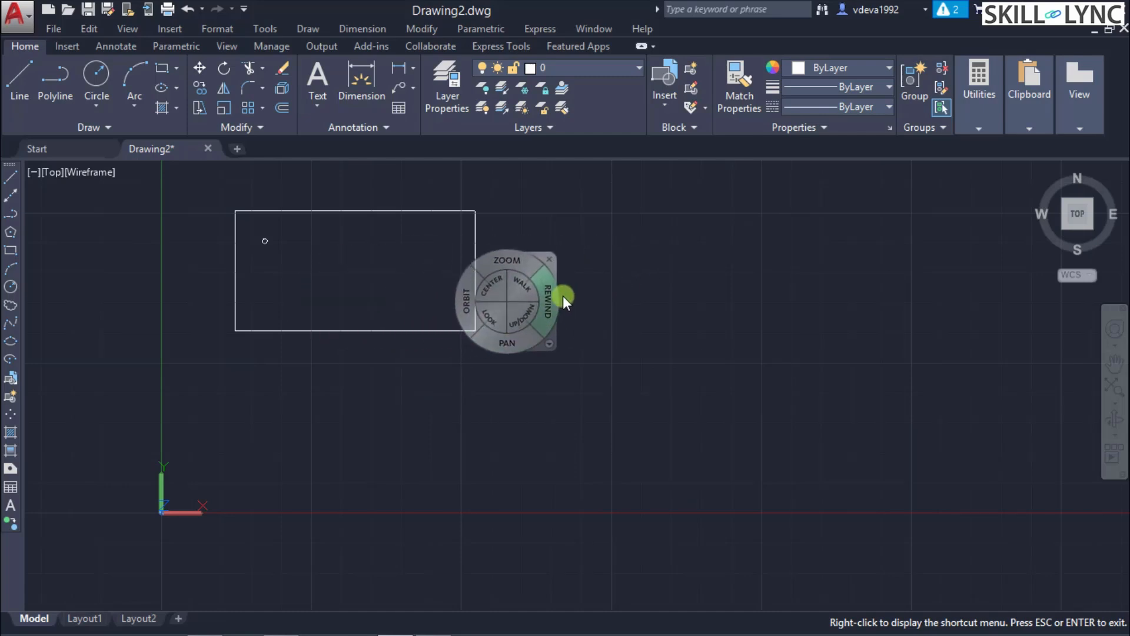
{"action": "right_click", "coordinate": [574, 312]}
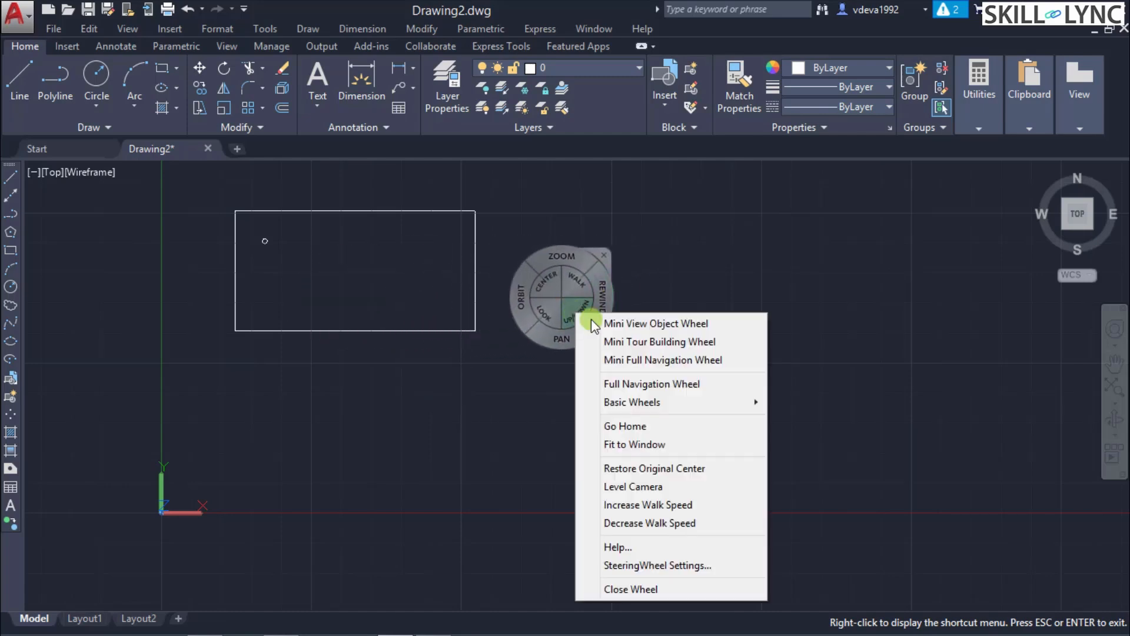
{"action": "left_click", "coordinate": [657, 386]}
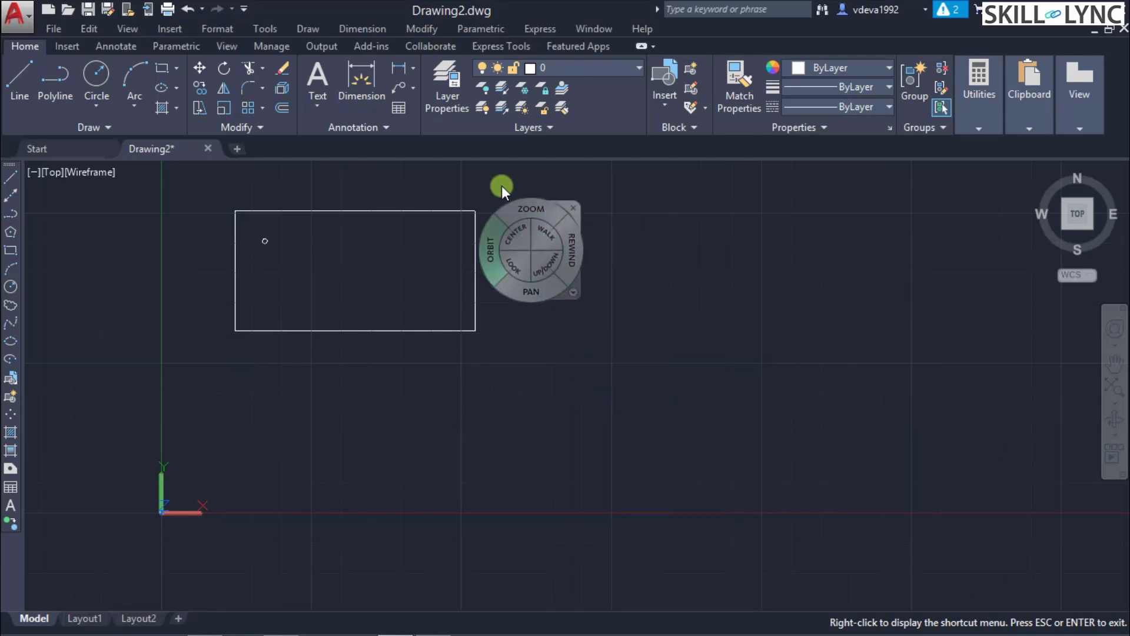
- Switch to the Mini View Object Wheel and pan the view so the rectangle moves downward
{"action": "right_click", "coordinate": [588, 262]}
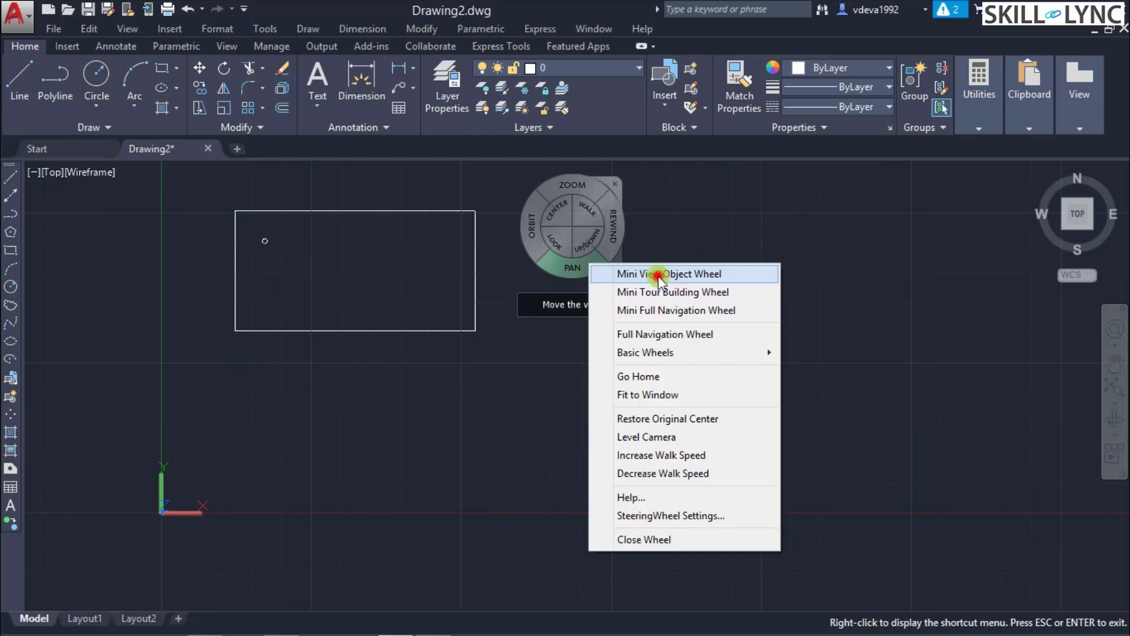
{"action": "left_click", "coordinate": [658, 275]}
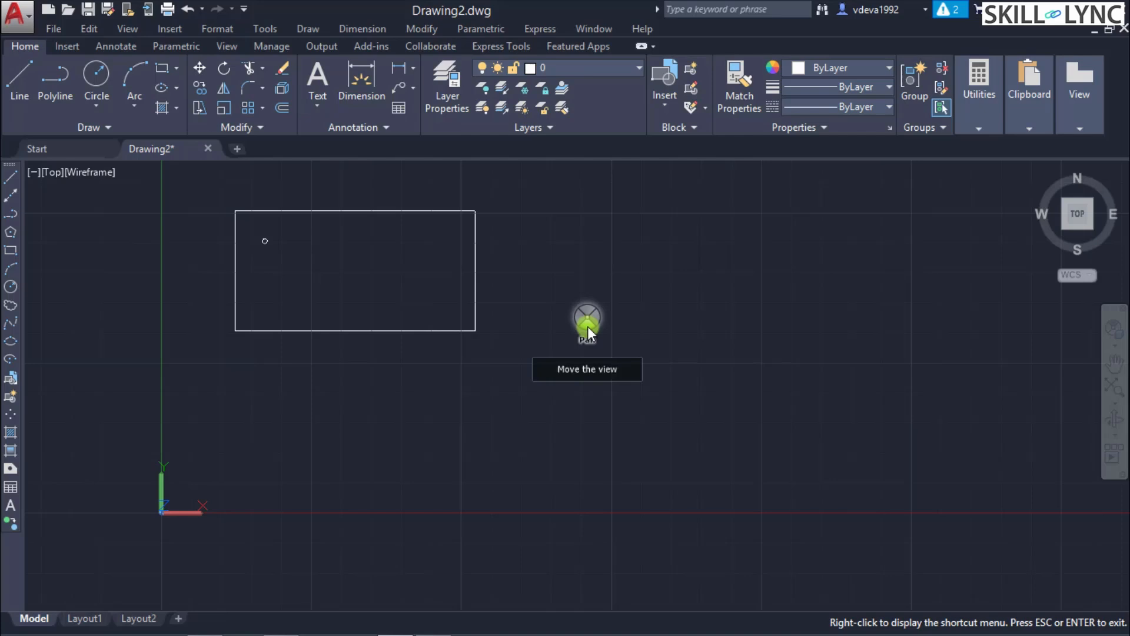
{"action": "left_click", "coordinate": [588, 326]}
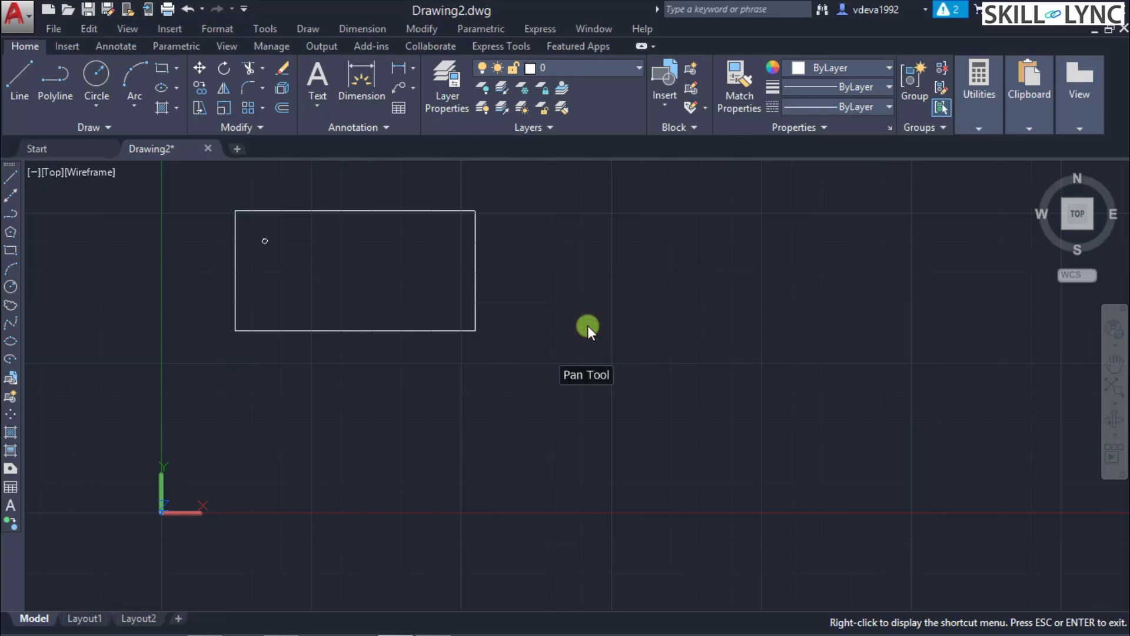
{"action": "left_click_drag", "start_coordinate": [588, 326], "coordinate": [563, 425]}
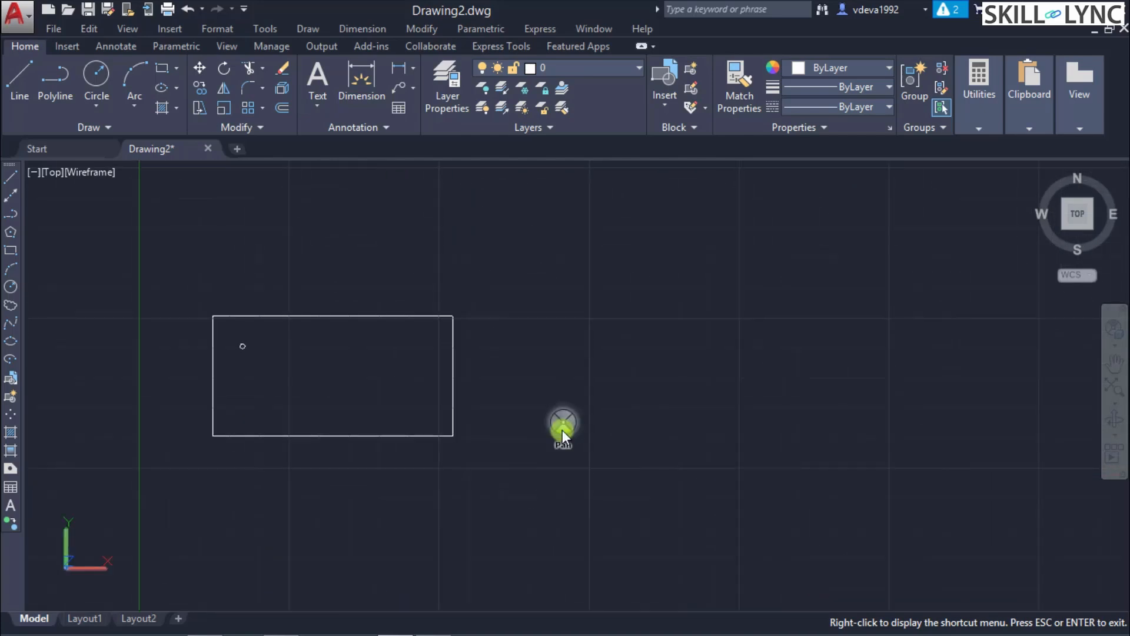
- Zoom in on the drawing with the Mini View Object Wheel and rewind to the earliest view in the history
{"action": "left_click", "coordinate": [559, 398]}
{"action": "mouse_move", "coordinate": [559, 398]}
{"action": "left_mouse_down"}
{"action": "mouse_move", "coordinate": [550, 347]}
{"action": "mouse_move", "coordinate": [593, 447]}
{"action": "mouse_move", "coordinate": [627, 598]}
{"action": "mouse_move", "coordinate": [564, 381]}
{"action": "left_mouse_up"}
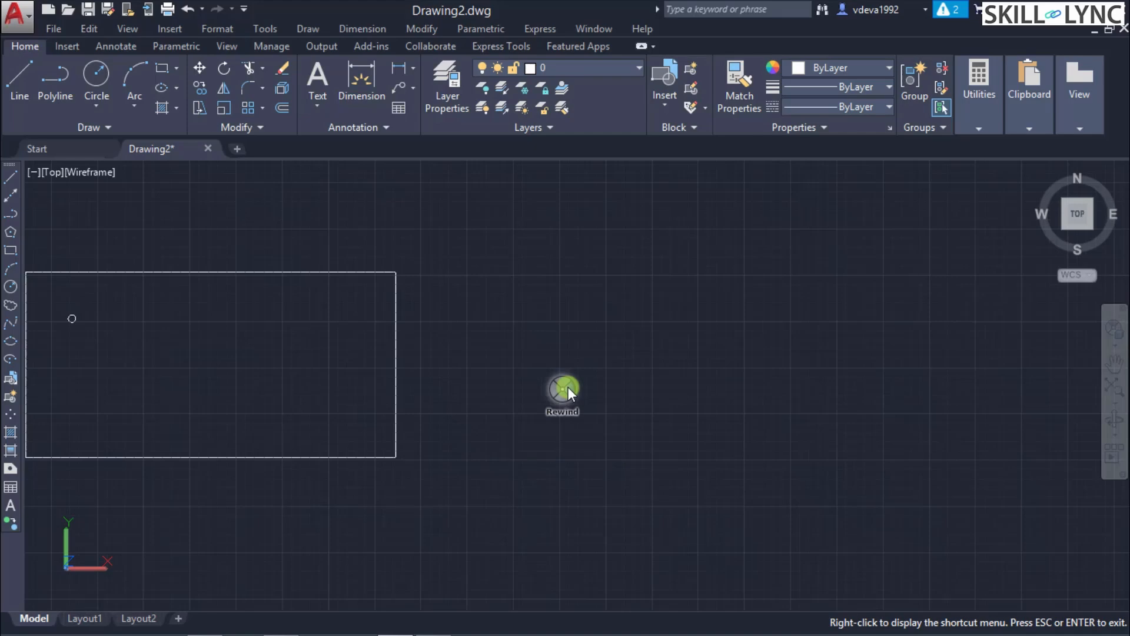
{"action": "left_click_drag", "start_coordinate": [568, 386], "coordinate": [568, 386]}
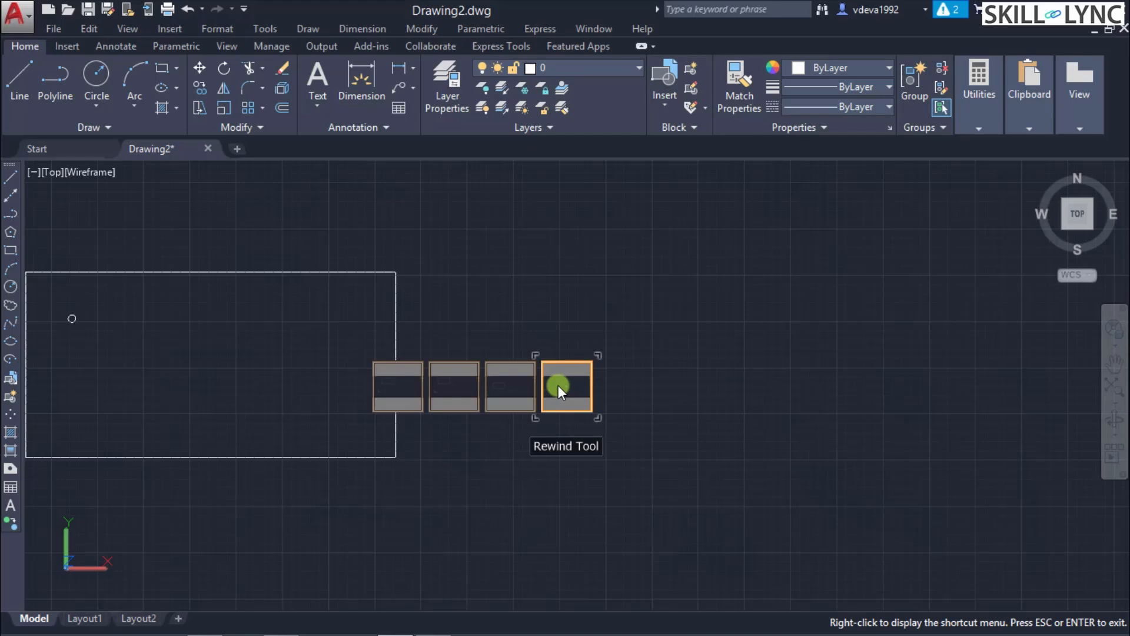
{"action": "mouse_move", "coordinate": [558, 389]}
{"action": "left_mouse_down"}
{"action": "mouse_move", "coordinate": [411, 392]}
{"action": "mouse_move", "coordinate": [577, 391]}
{"action": "mouse_move", "coordinate": [401, 382]}
{"action": "left_mouse_up"}
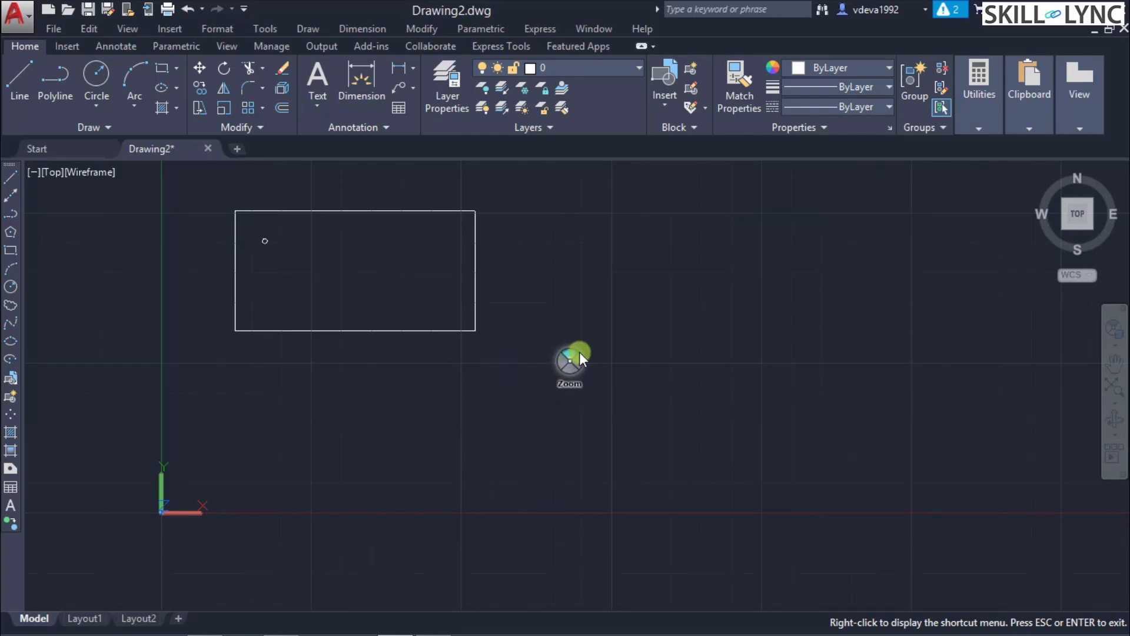
- Switch to the Mini Tour Building Wheel and change it to the Mini Full Navigation Wheel
{"action": "right_click", "coordinate": [578, 357]}
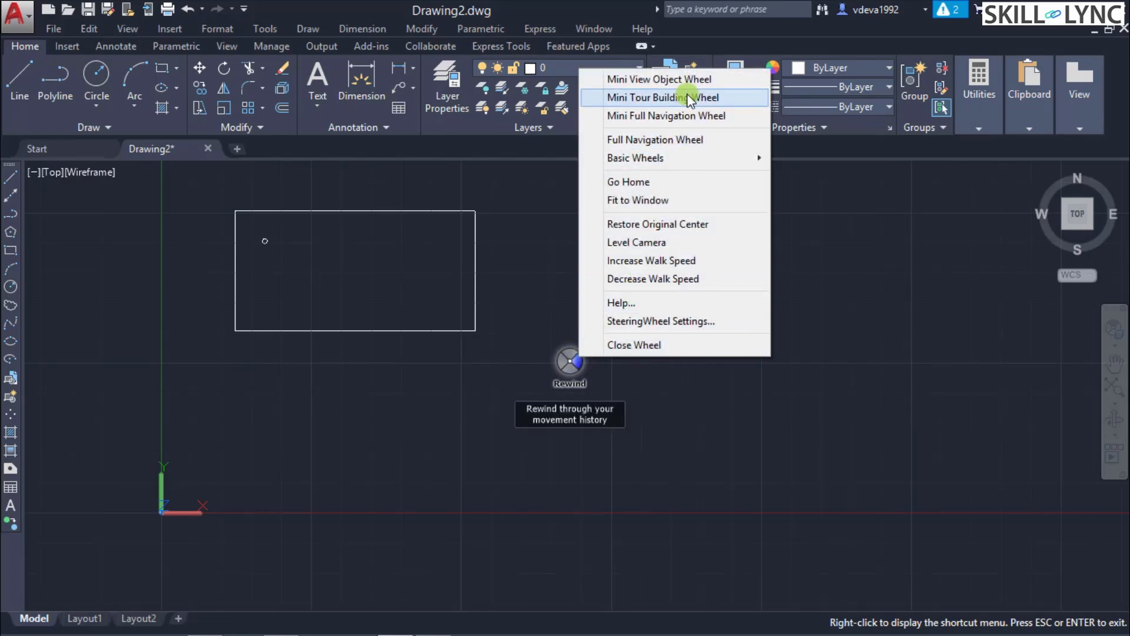
{"action": "left_click", "coordinate": [687, 96]}
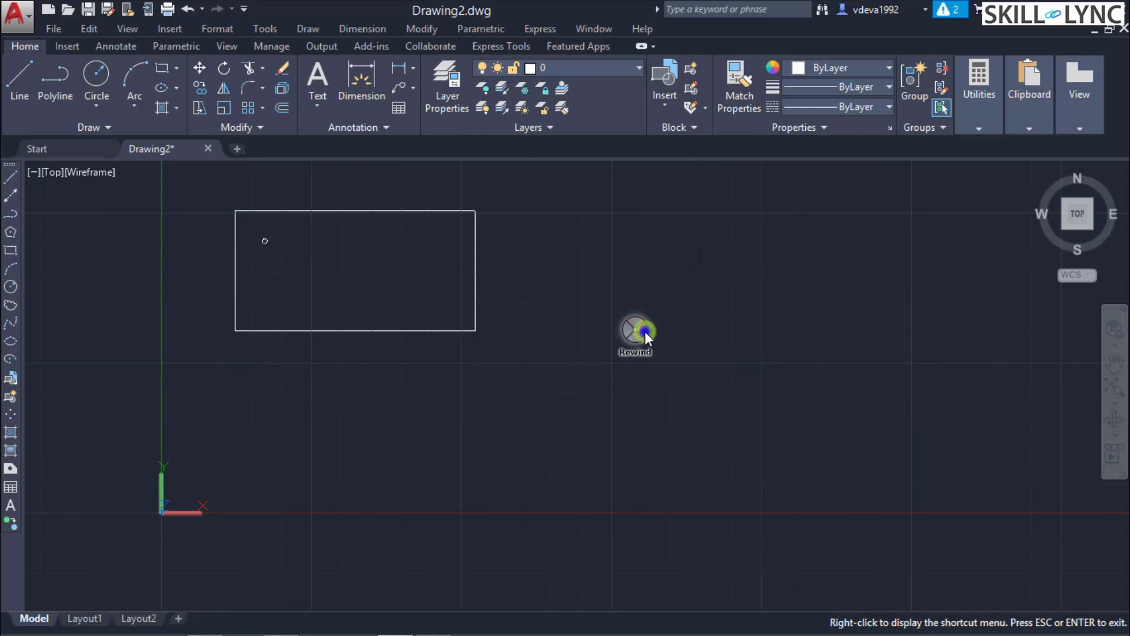
{"action": "right_click", "coordinate": [645, 330]}
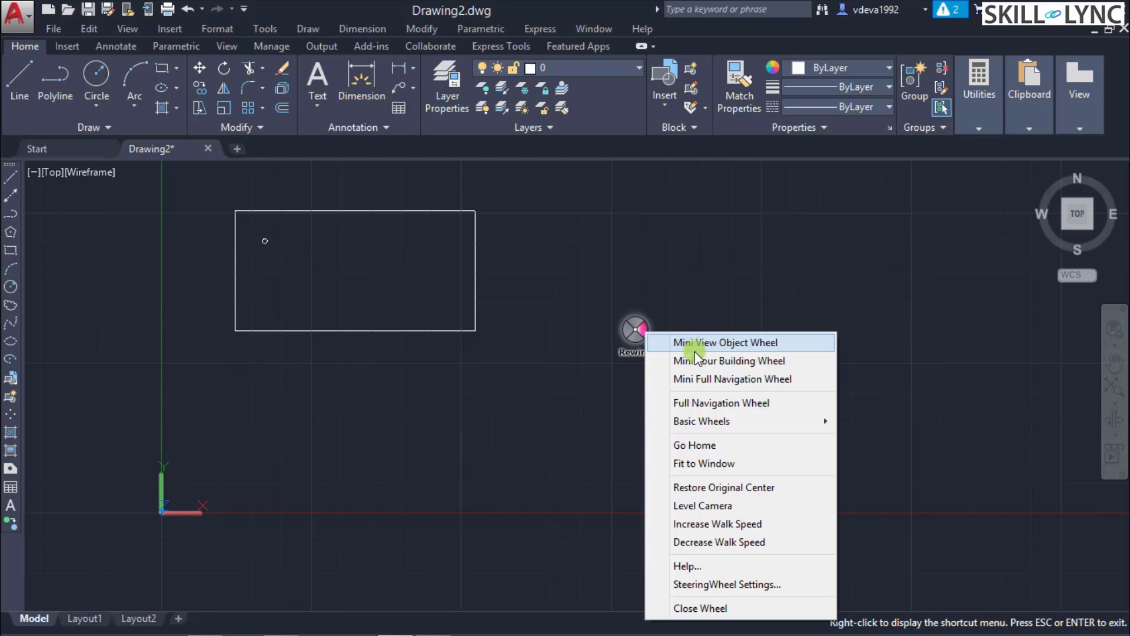
{"action": "left_click", "coordinate": [705, 381]}
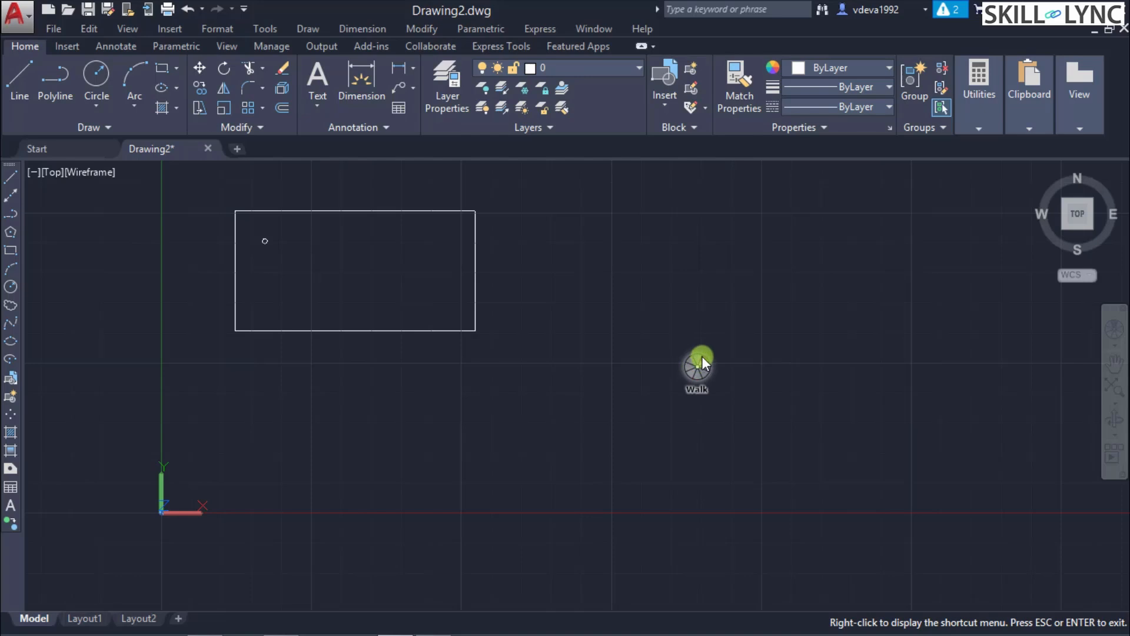
- Restore the Full Navigation Wheel and zoom in on the rectangle and circle with its Zoom tool
{"action": "right_click", "coordinate": [702, 356]}
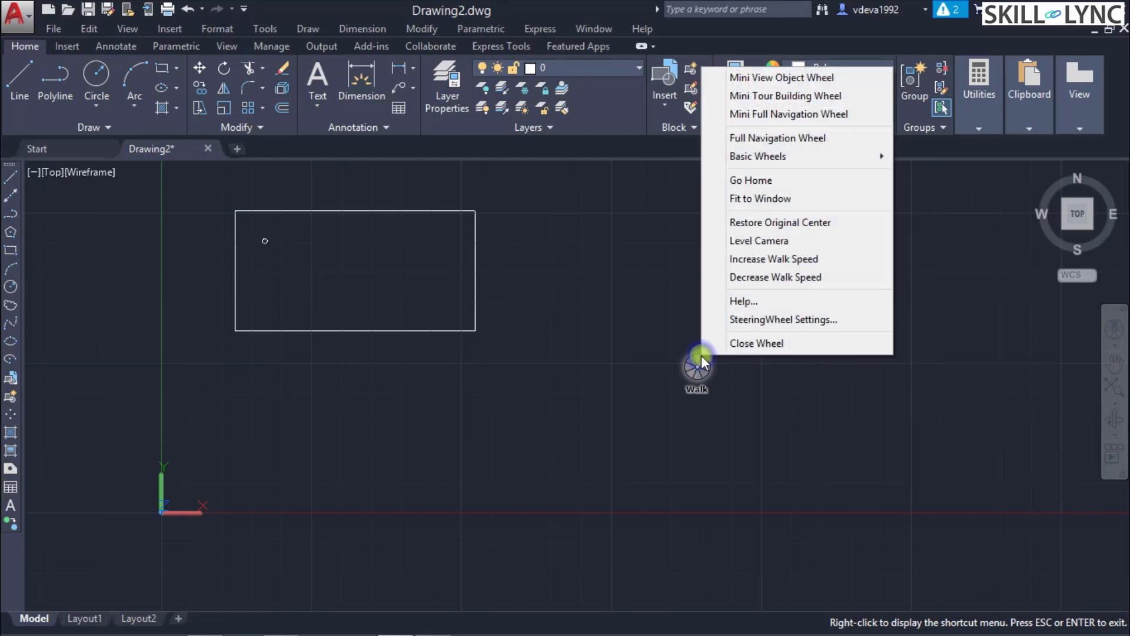
{"action": "left_click", "coordinate": [799, 139]}
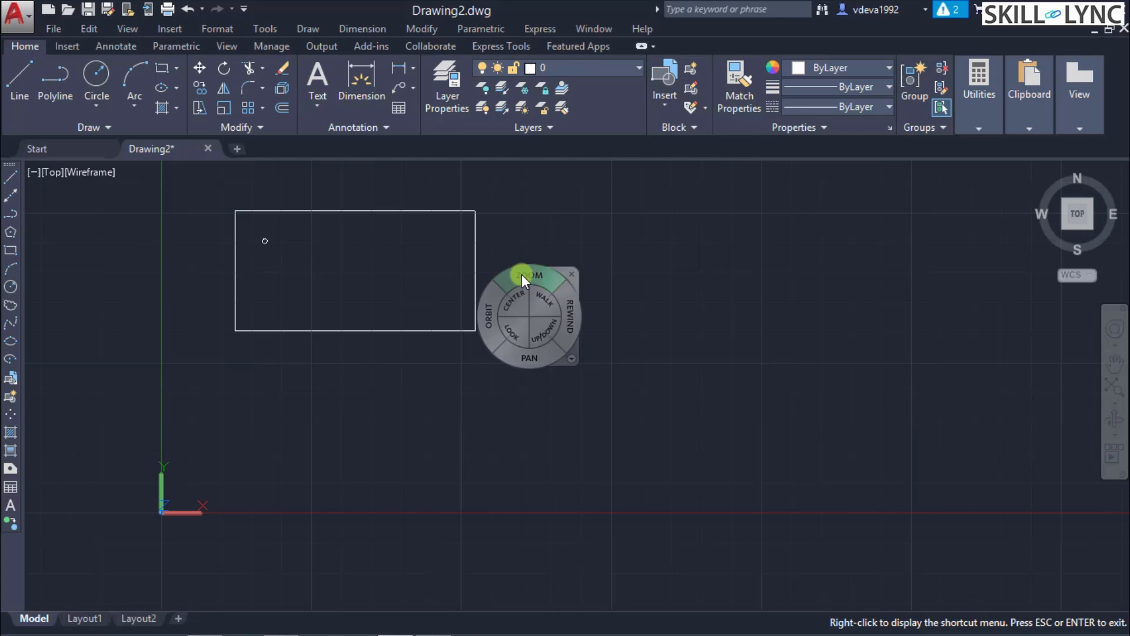
{"action": "mouse_move", "coordinate": [522, 275]}
{"action": "left_mouse_down"}
{"action": "mouse_move", "coordinate": [522, 304]}
{"action": "mouse_move", "coordinate": [529, 256]}
{"action": "mouse_move", "coordinate": [532, 275]}
{"action": "left_mouse_up"}
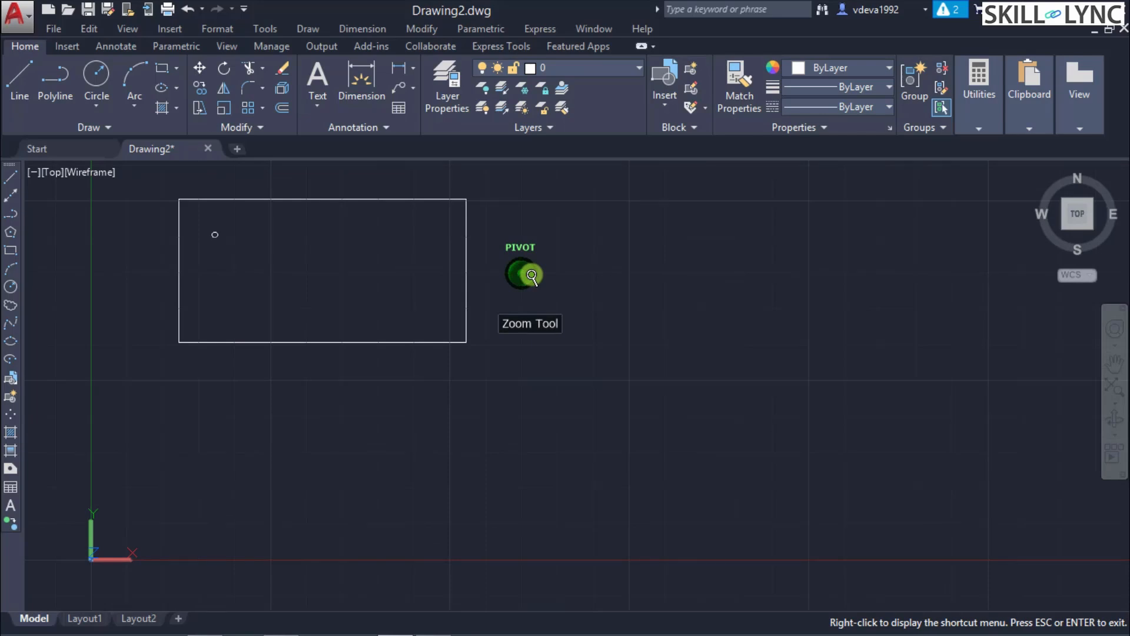
{"action": "left_click_drag", "start_coordinate": [532, 274], "coordinate": [531, 275]}
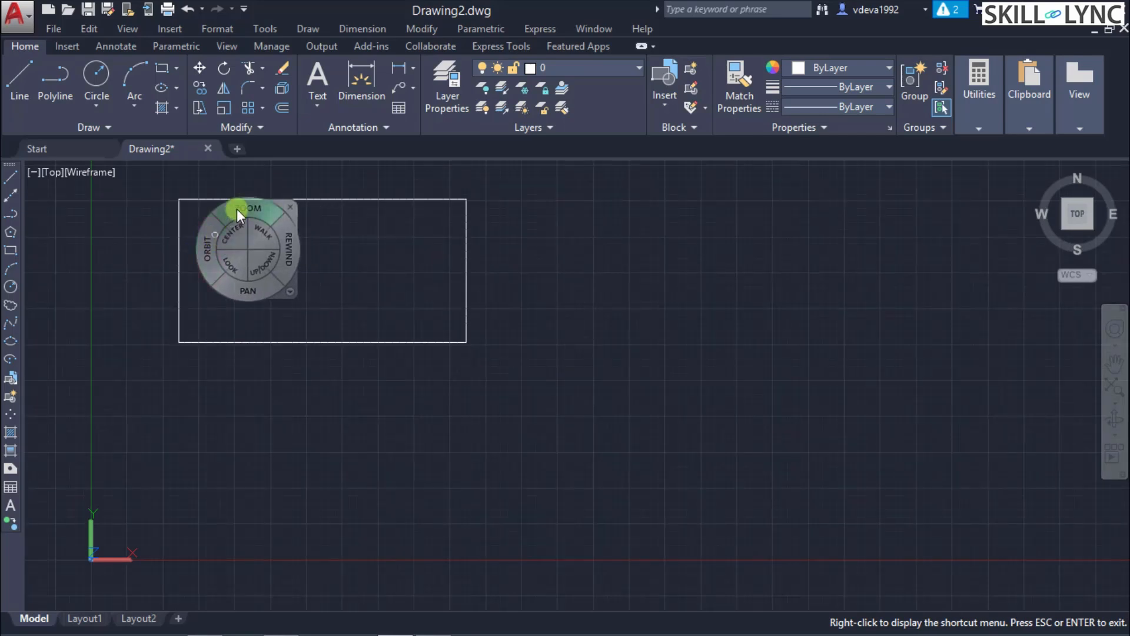
{"action": "mouse_move", "coordinate": [237, 209]}
{"action": "left_mouse_down"}
{"action": "mouse_move", "coordinate": [244, 247]}
{"action": "mouse_move", "coordinate": [234, 189]}
{"action": "mouse_move", "coordinate": [251, 288]}
{"action": "mouse_move", "coordinate": [234, 141]}
{"action": "mouse_move", "coordinate": [233, 198]}
{"action": "left_mouse_up"}
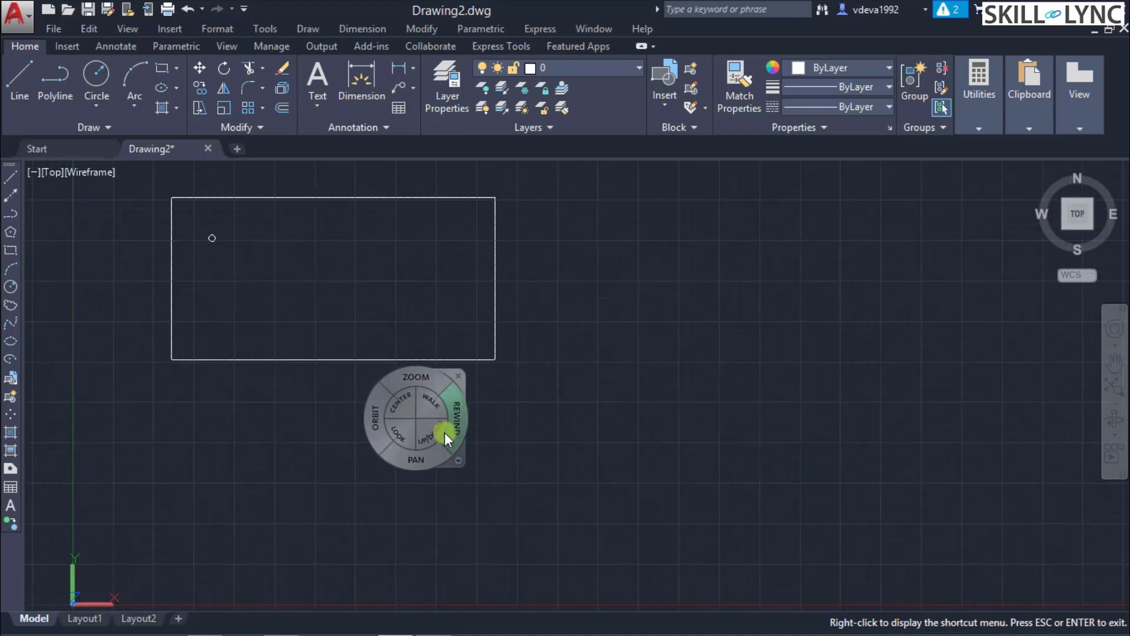
- Pan the rectangle to the right with the Full Navigation Wheel and orbit the view to a slight tilt
{"action": "left_click_drag", "start_coordinate": [418, 458], "coordinate": [529, 452]}
{"action": "mouse_move", "coordinate": [567, 412]}
{"action": "left_mouse_down"}
{"action": "mouse_move", "coordinate": [405, 415]}
{"action": "mouse_move", "coordinate": [557, 420]}
{"action": "mouse_move", "coordinate": [558, 408]}
{"action": "left_mouse_up"}
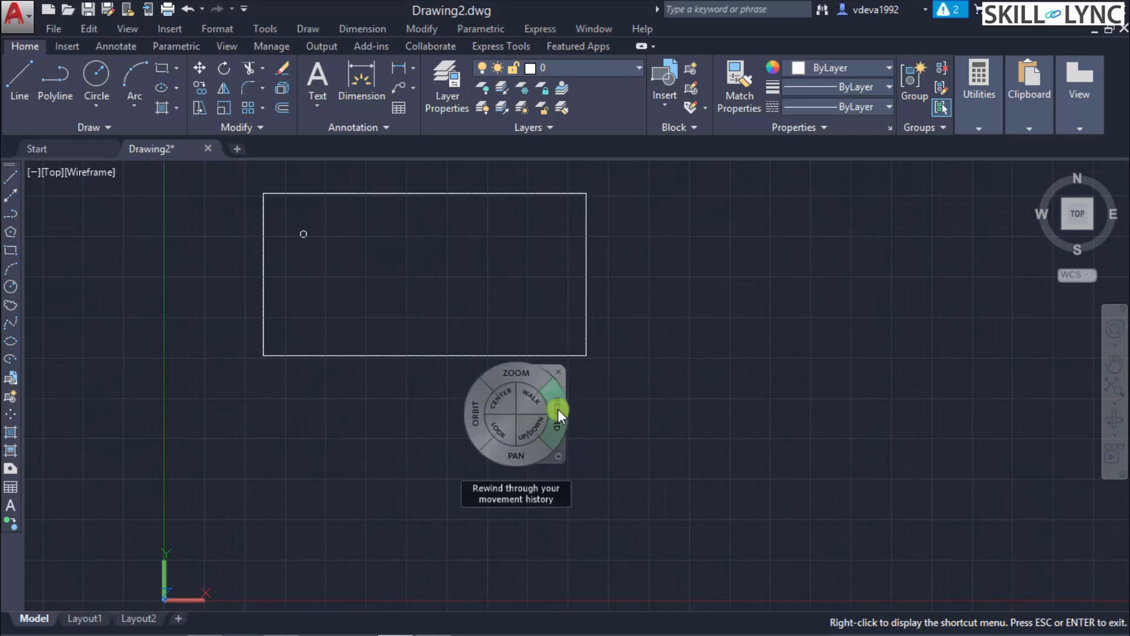
{"action": "left_click", "coordinate": [476, 412]}
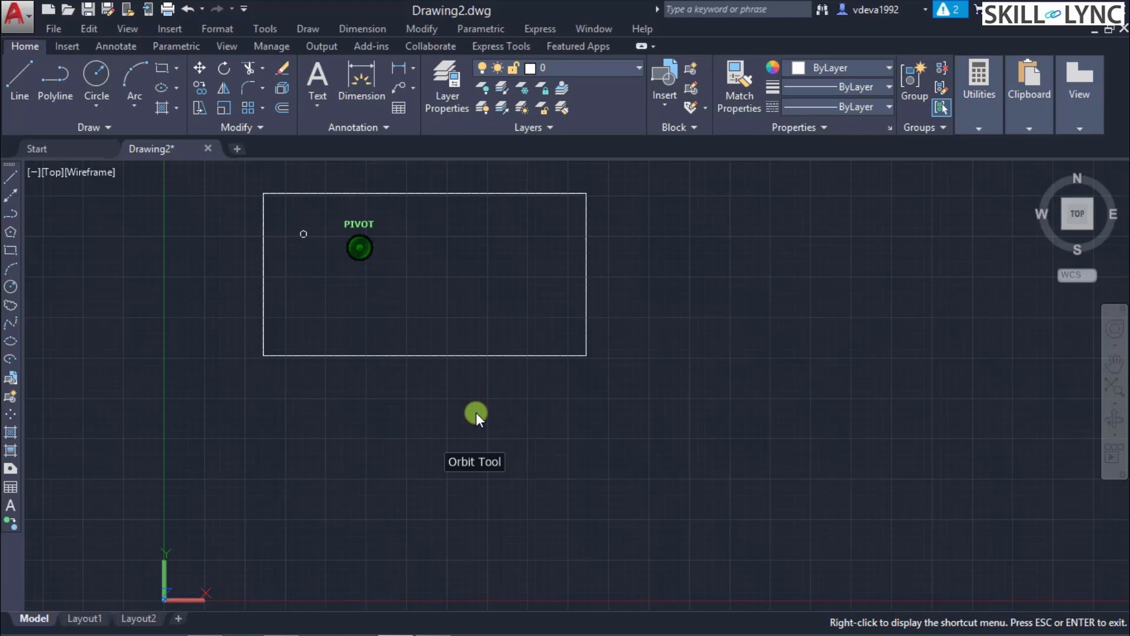
{"action": "mouse_move", "coordinate": [475, 412]}
{"action": "left_mouse_down"}
{"action": "mouse_move", "coordinate": [664, 353]}
{"action": "mouse_move", "coordinate": [717, 298]}
{"action": "mouse_move", "coordinate": [671, 396]}
{"action": "mouse_move", "coordinate": [667, 448]}
{"action": "mouse_move", "coordinate": [636, 312]}
{"action": "mouse_move", "coordinate": [512, 341]}
{"action": "mouse_move", "coordinate": [386, 318]}
{"action": "mouse_move", "coordinate": [341, 296]}
{"action": "mouse_move", "coordinate": [391, 421]}
{"action": "mouse_move", "coordinate": [504, 418]}
{"action": "mouse_move", "coordinate": [508, 281]}
{"action": "mouse_move", "coordinate": [540, 262]}
{"action": "mouse_move", "coordinate": [565, 292]}
{"action": "mouse_move", "coordinate": [535, 330]}
{"action": "mouse_move", "coordinate": [534, 286]}
{"action": "mouse_move", "coordinate": [492, 270]}
{"action": "mouse_move", "coordinate": [507, 273]}
{"action": "mouse_move", "coordinate": [489, 338]}
{"action": "mouse_move", "coordinate": [486, 446]}
{"action": "mouse_move", "coordinate": [477, 434]}
{"action": "mouse_move", "coordinate": [492, 414]}
{"action": "mouse_move", "coordinate": [503, 291]}
{"action": "mouse_move", "coordinate": [528, 439]}
{"action": "mouse_move", "coordinate": [505, 291]}
{"action": "mouse_move", "coordinate": [475, 432]}
{"action": "left_mouse_up"}
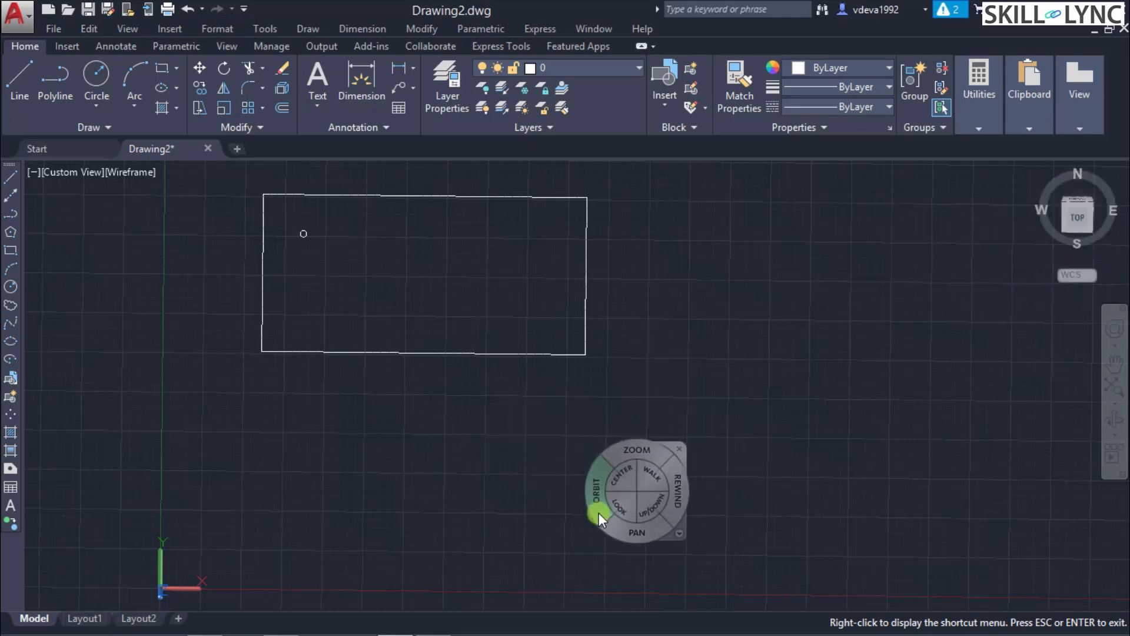
- Orbit the view to a tilted 3D angle with the Full Navigation Wheel and rewind to the previous near-top view
{"action": "mouse_move", "coordinate": [599, 513]}
{"action": "left_mouse_down"}
{"action": "mouse_move", "coordinate": [641, 505]}
{"action": "mouse_move", "coordinate": [706, 410]}
{"action": "mouse_move", "coordinate": [757, 383]}
{"action": "mouse_move", "coordinate": [747, 346]}
{"action": "mouse_move", "coordinate": [689, 391]}
{"action": "mouse_move", "coordinate": [656, 398]}
{"action": "mouse_move", "coordinate": [724, 404]}
{"action": "mouse_move", "coordinate": [747, 450]}
{"action": "mouse_move", "coordinate": [711, 434]}
{"action": "mouse_move", "coordinate": [715, 396]}
{"action": "mouse_move", "coordinate": [621, 388]}
{"action": "mouse_move", "coordinate": [565, 464]}
{"action": "mouse_move", "coordinate": [697, 377]}
{"action": "mouse_move", "coordinate": [742, 449]}
{"action": "mouse_move", "coordinate": [714, 442]}
{"action": "mouse_move", "coordinate": [763, 376]}
{"action": "mouse_move", "coordinate": [795, 391]}
{"action": "left_mouse_up"}
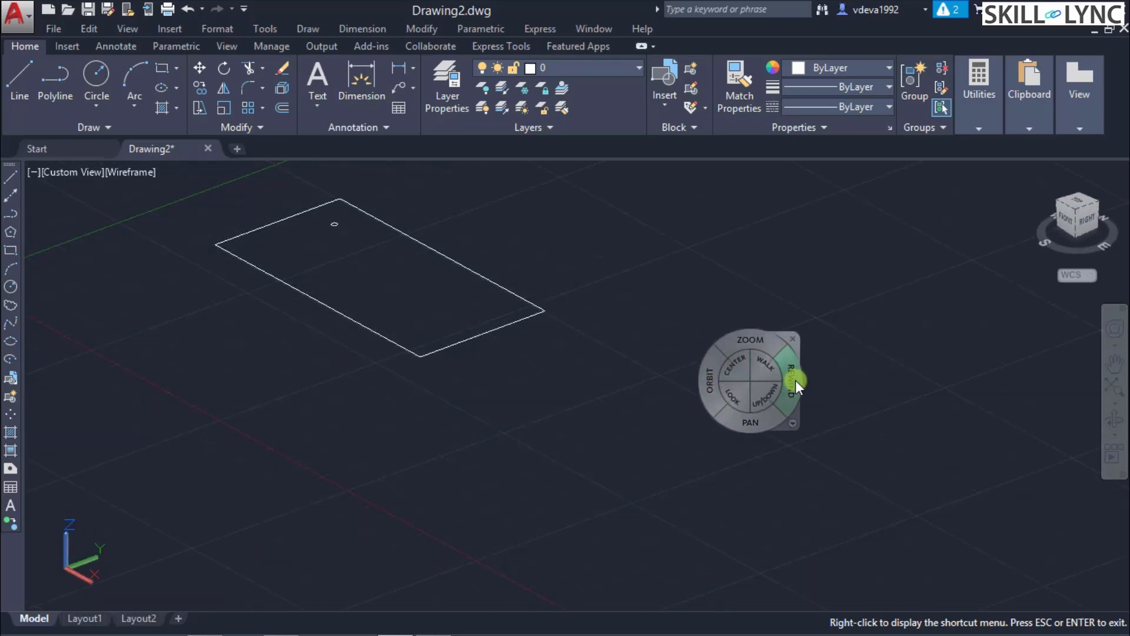
{"action": "left_click", "coordinate": [796, 380]}
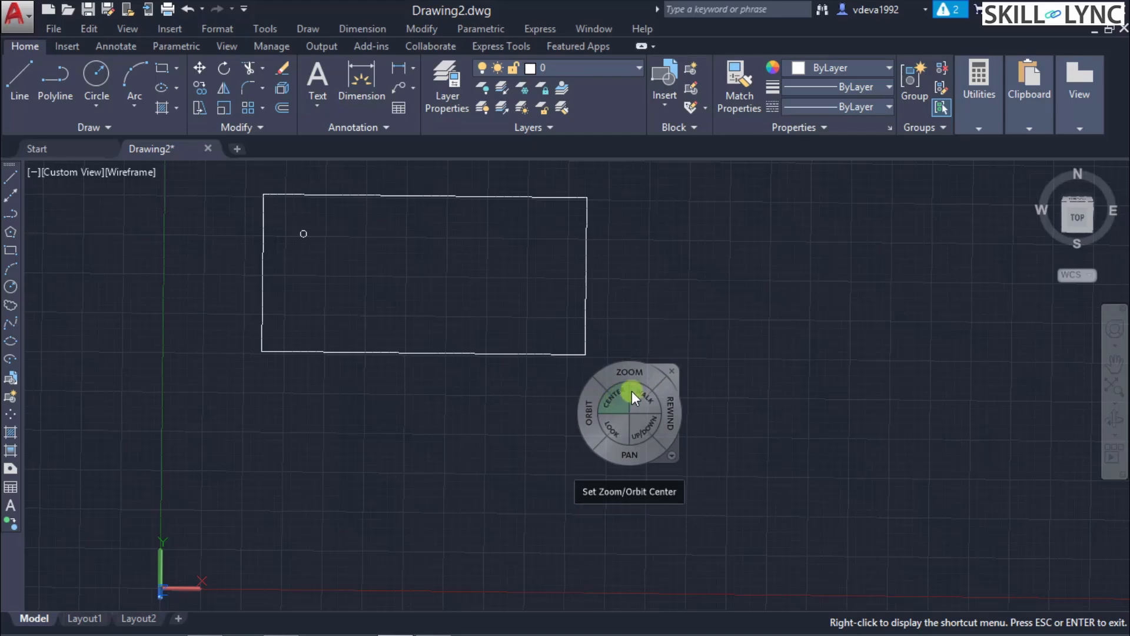
- Set the pivot on the rectangle's lower edge with the Center tool and move it to the upper edge
{"action": "left_click", "coordinate": [615, 395]}
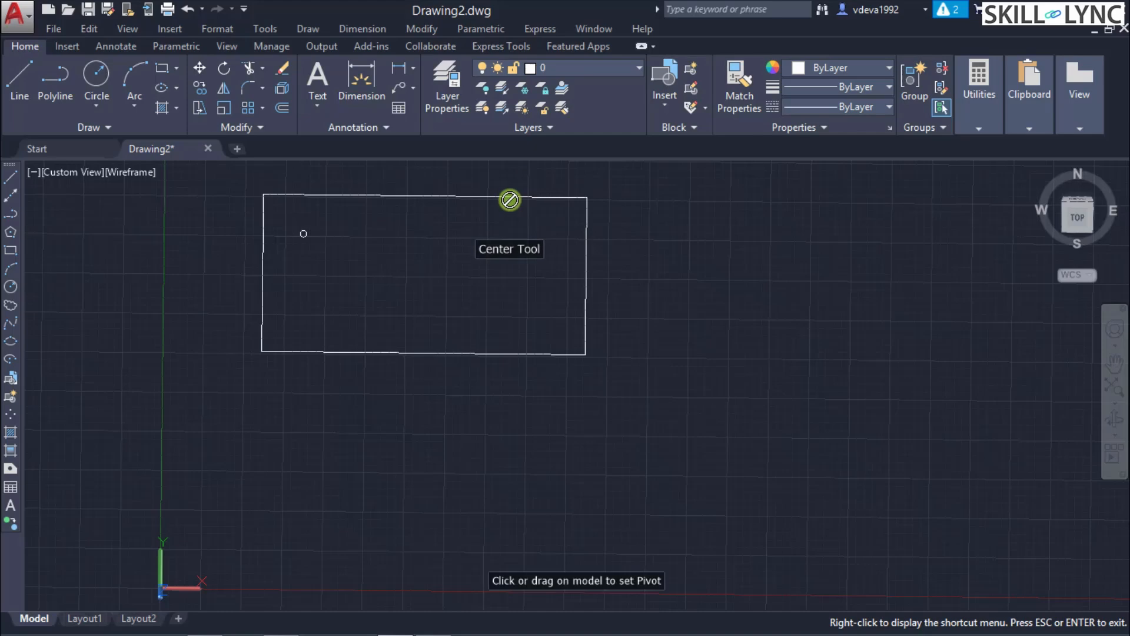
{"action": "left_click", "coordinate": [419, 355]}
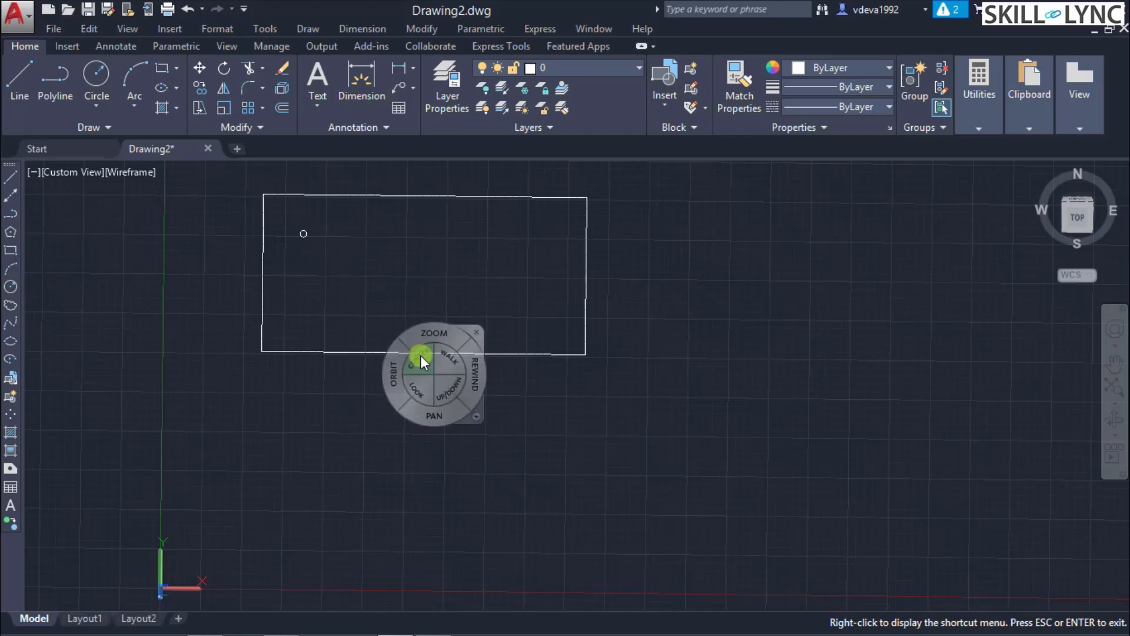
{"action": "left_click", "coordinate": [421, 355]}
{"action": "left_click_drag", "start_coordinate": [420, 355], "coordinate": [420, 341]}
{"action": "left_click", "coordinate": [420, 342]}
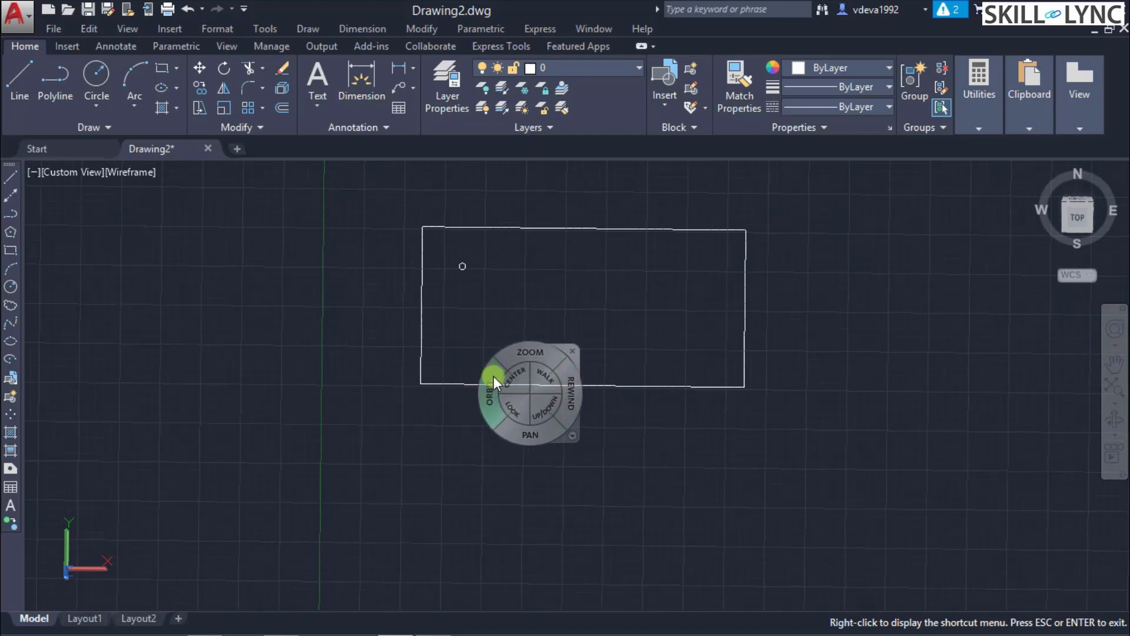
{"action": "left_click", "coordinate": [510, 379]}
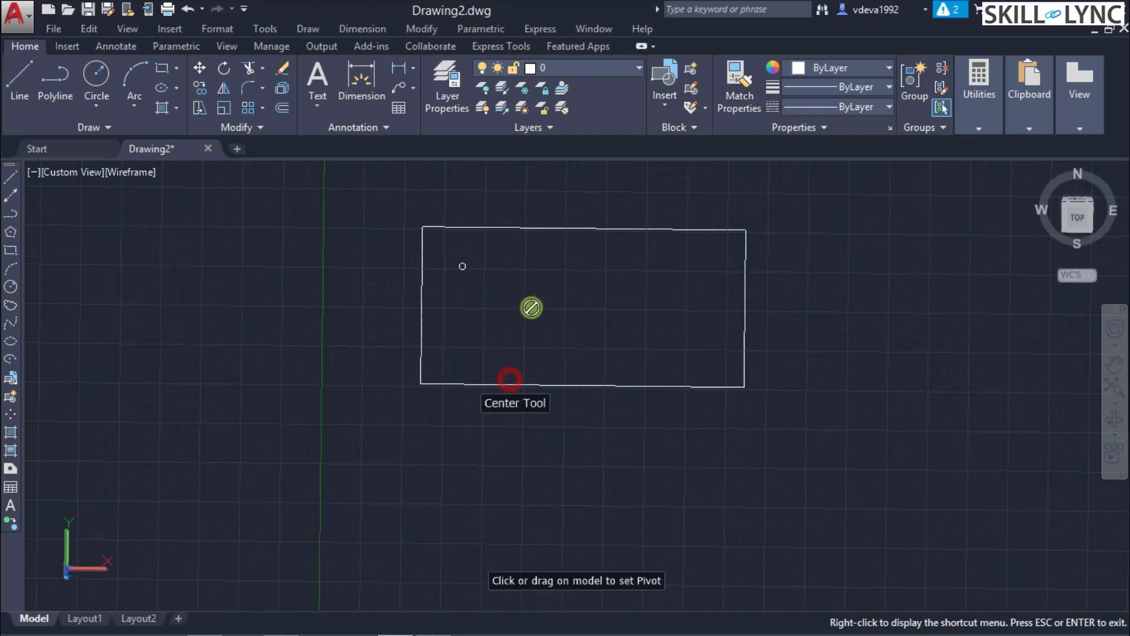
{"action": "left_click", "coordinate": [552, 230]}
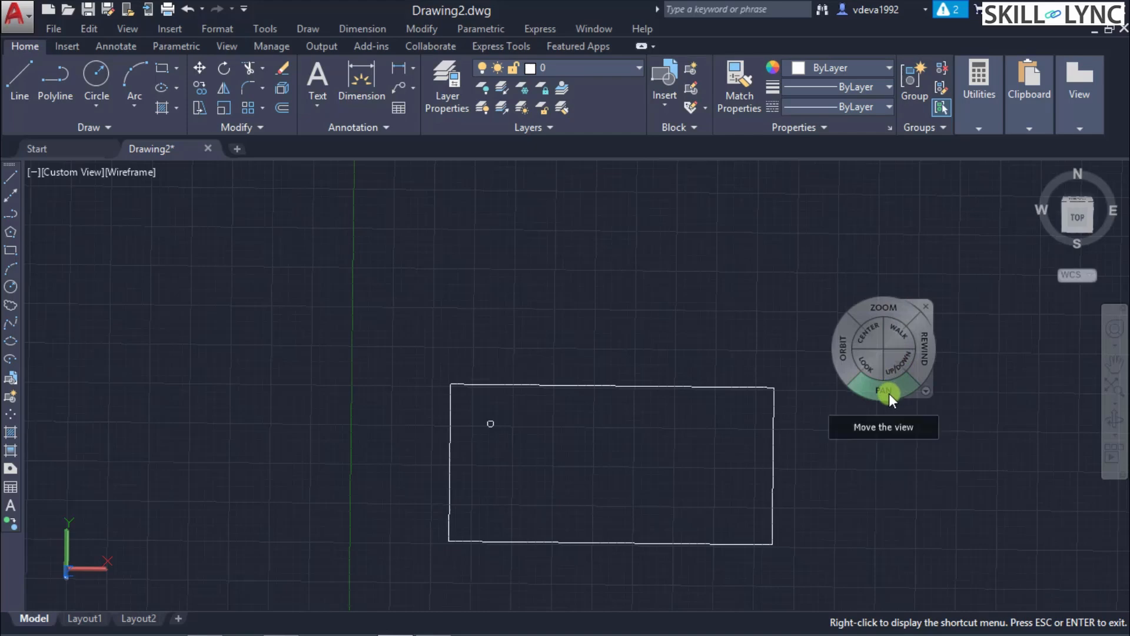
- Switch to the basic Tour Building Wheel and try its Up/Down tool to change the viewpoint's height
{"action": "right_click", "coordinate": [889, 394]}
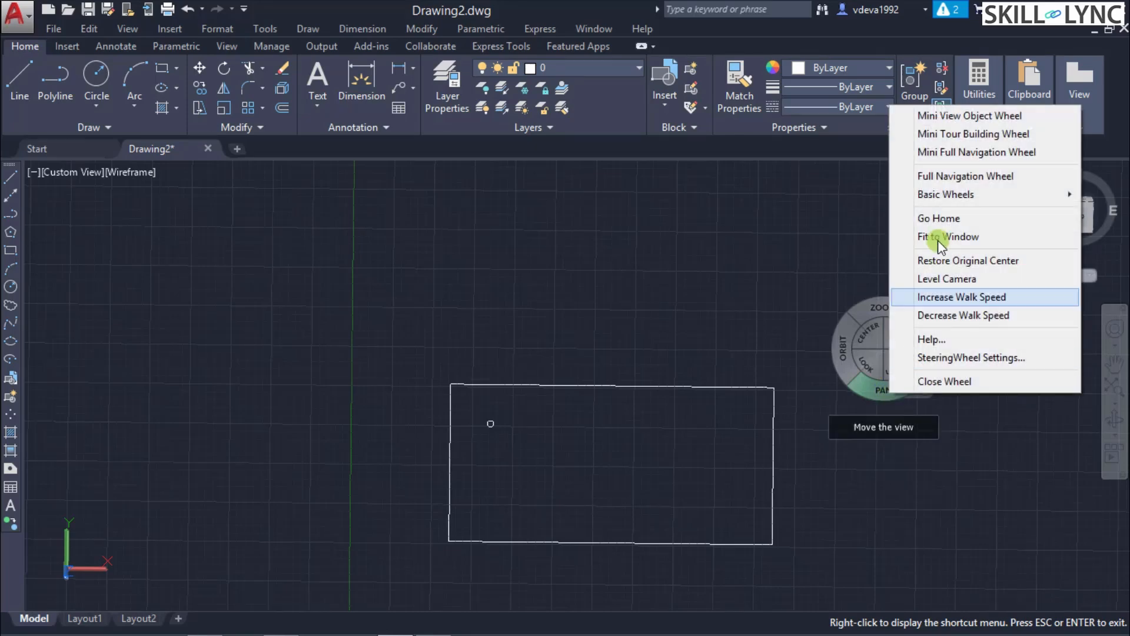
{"action": "mouse_move", "coordinate": [987, 194]}
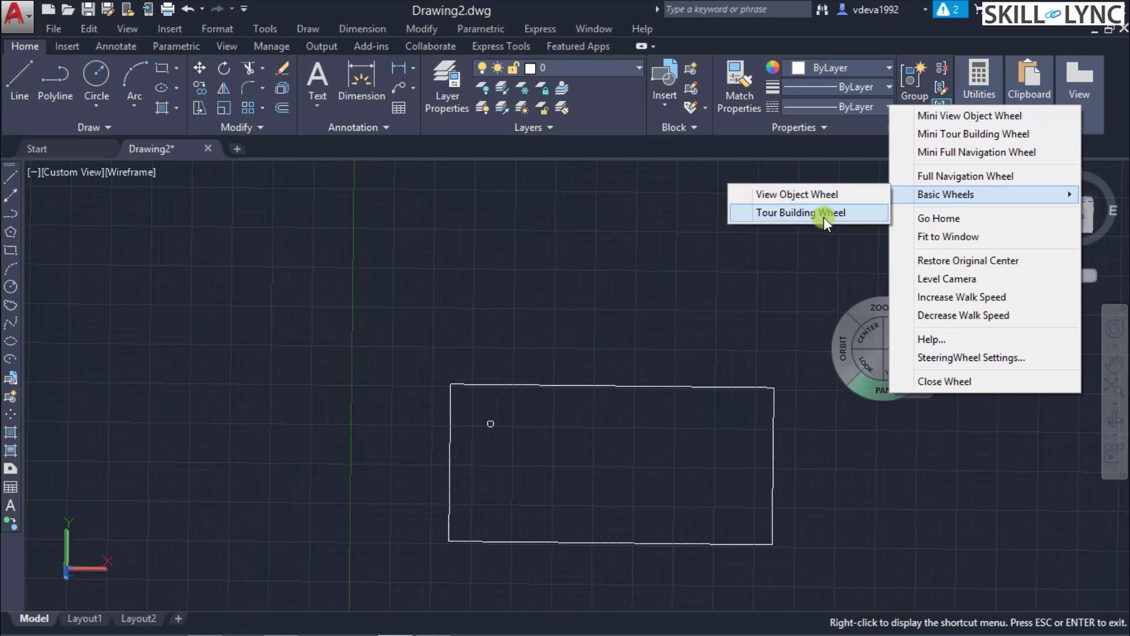
{"action": "left_click", "coordinate": [822, 214]}
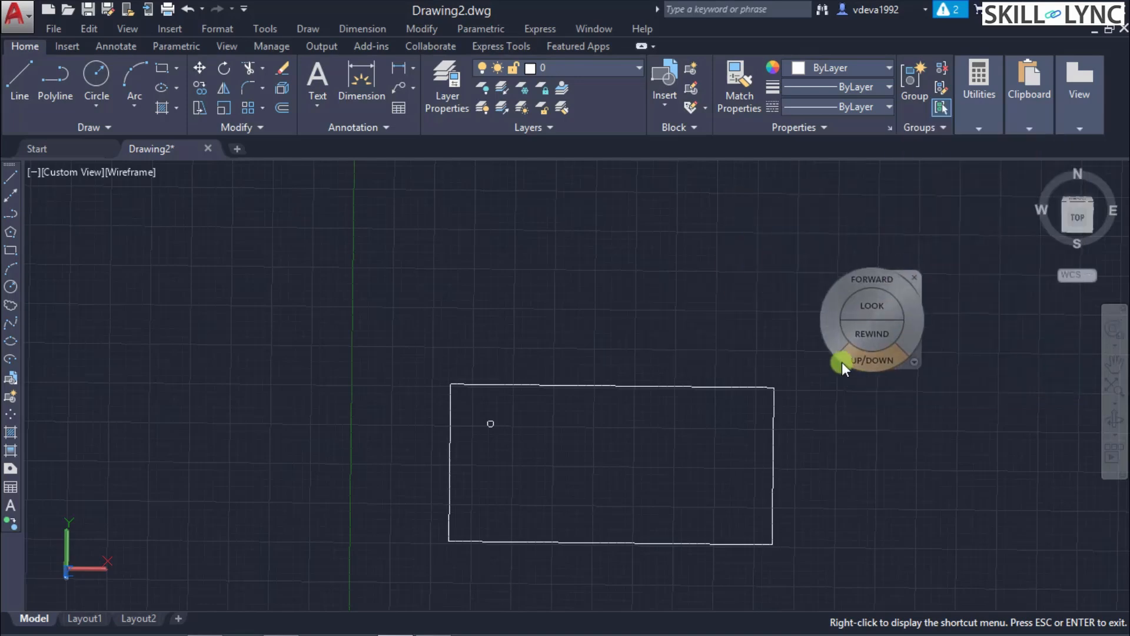
{"action": "left_click_drag", "start_coordinate": [876, 360], "coordinate": [913, 457]}
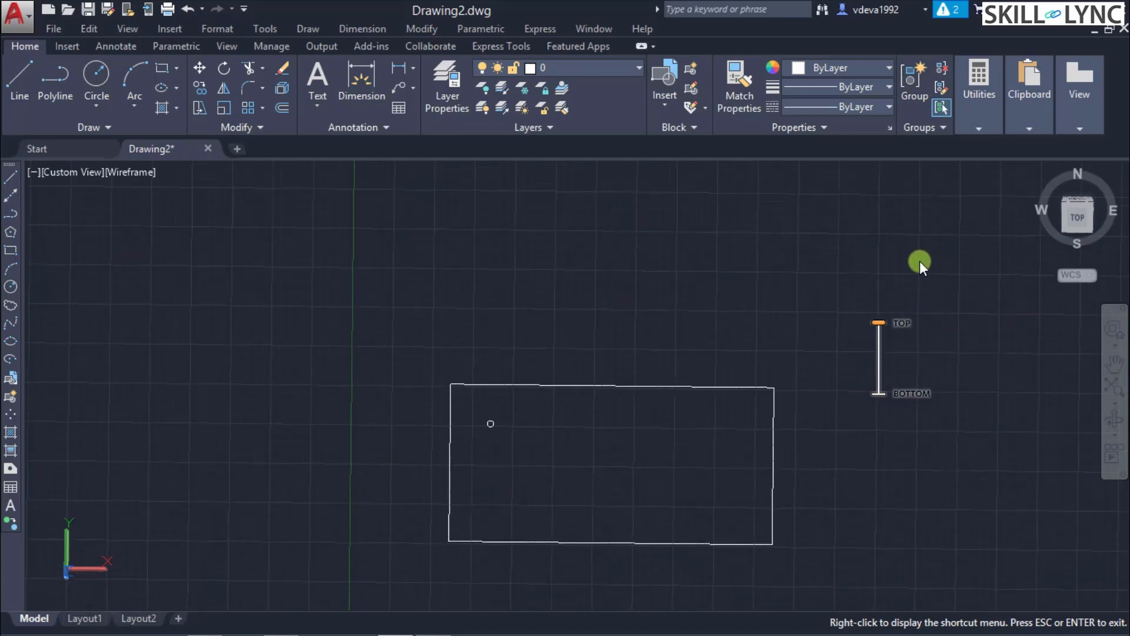
{"action": "left_click_drag", "start_coordinate": [919, 260], "coordinate": [917, 225]}
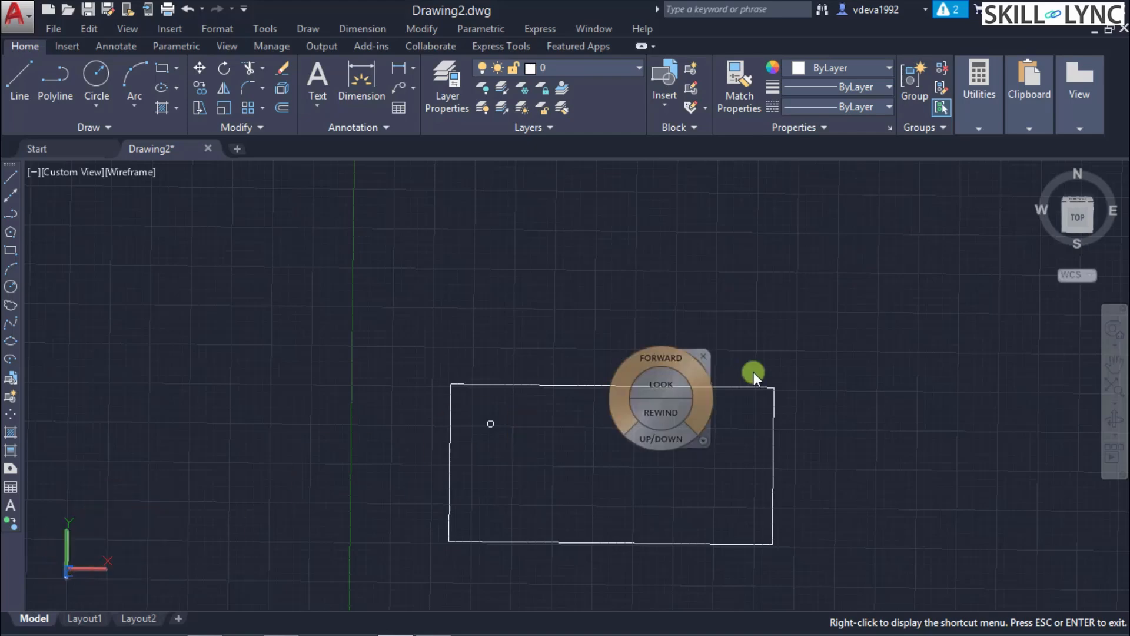
- Turn the view with the Look tool and try to set Forward pivots on the rectangle's edges and near the circle
{"action": "left_click_drag", "start_coordinate": [850, 342], "coordinate": [848, 383]}
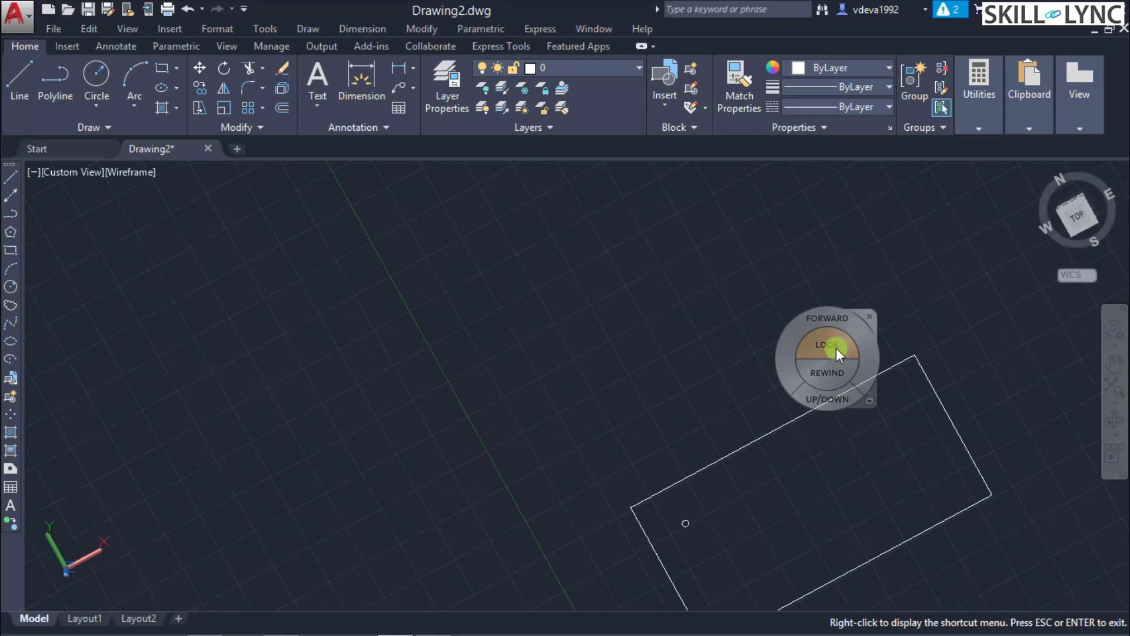
{"action": "left_click", "coordinate": [835, 315]}
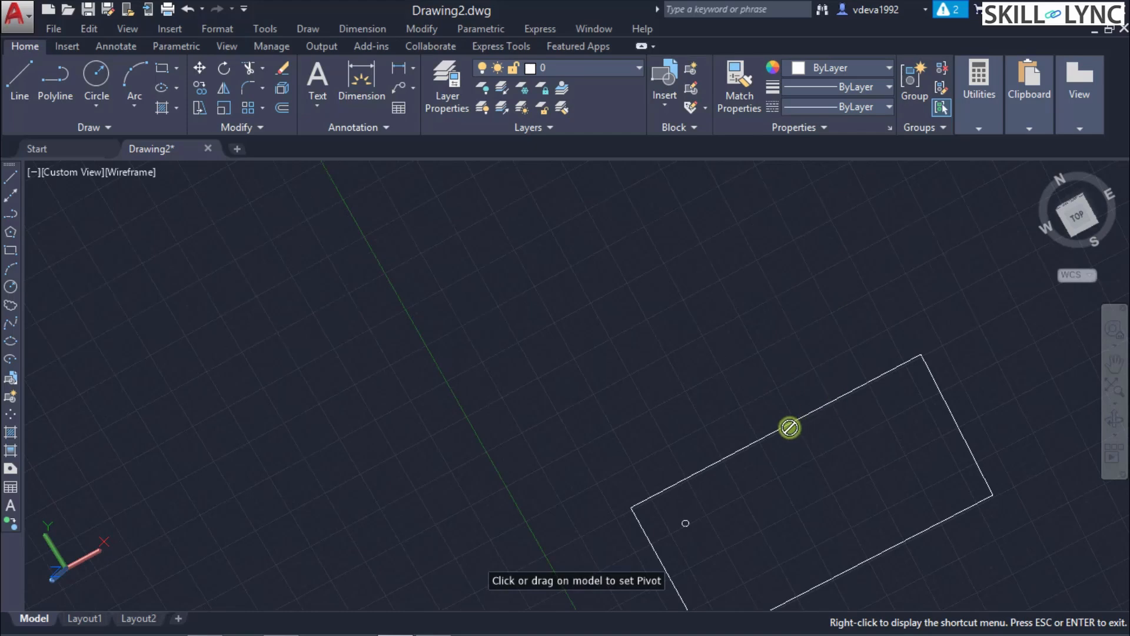
{"action": "left_click", "coordinate": [975, 462]}
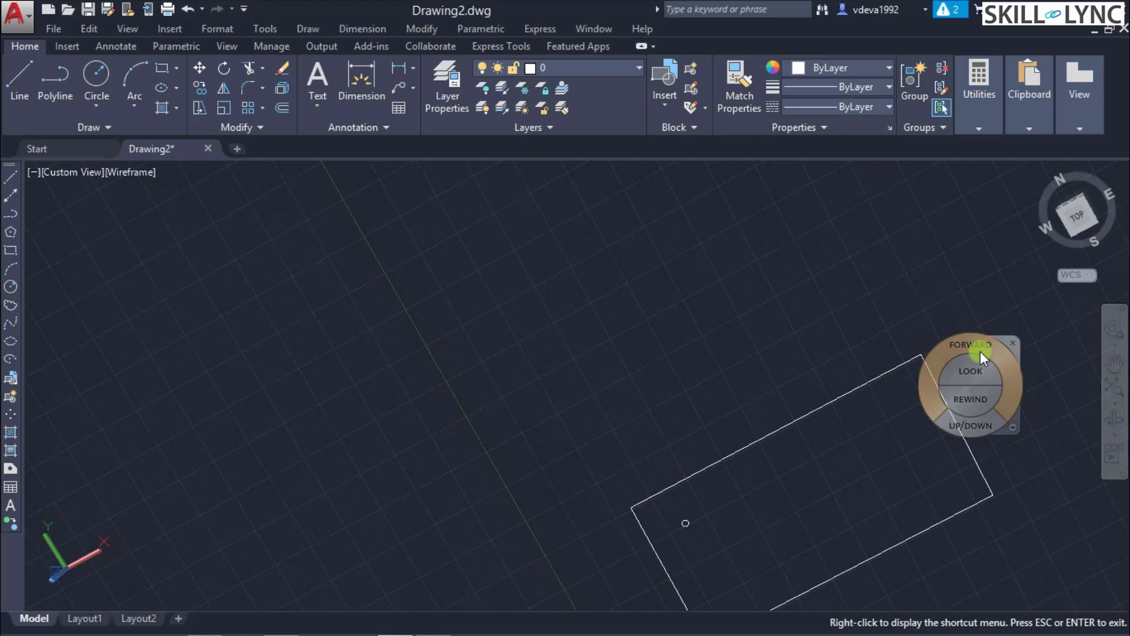
{"action": "left_click", "coordinate": [981, 351]}
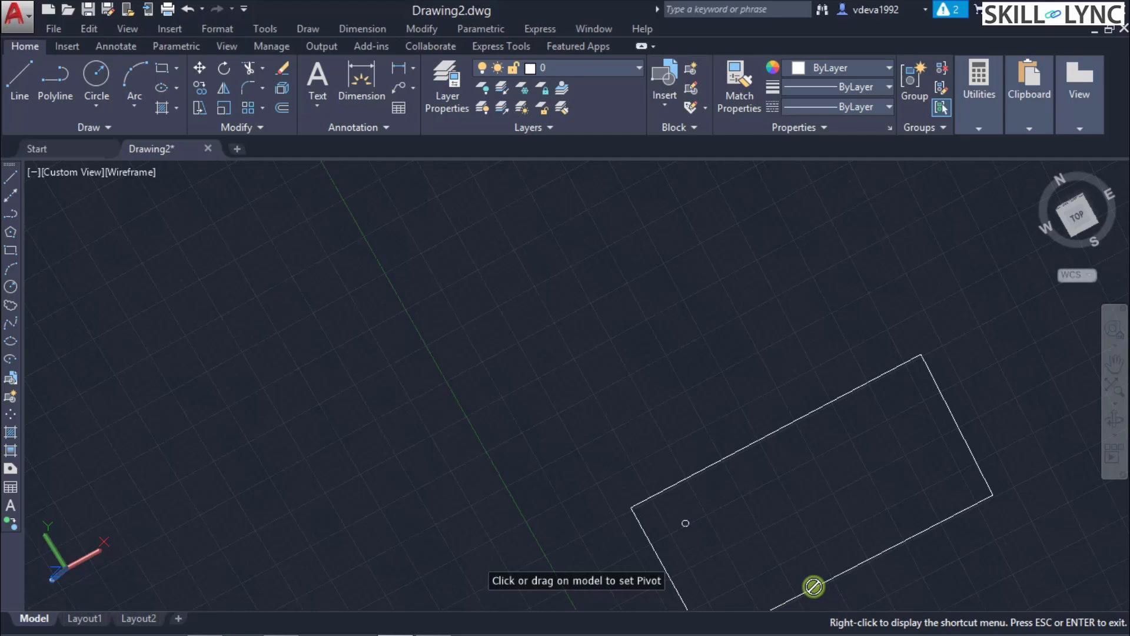
{"action": "left_click", "coordinate": [813, 586]}
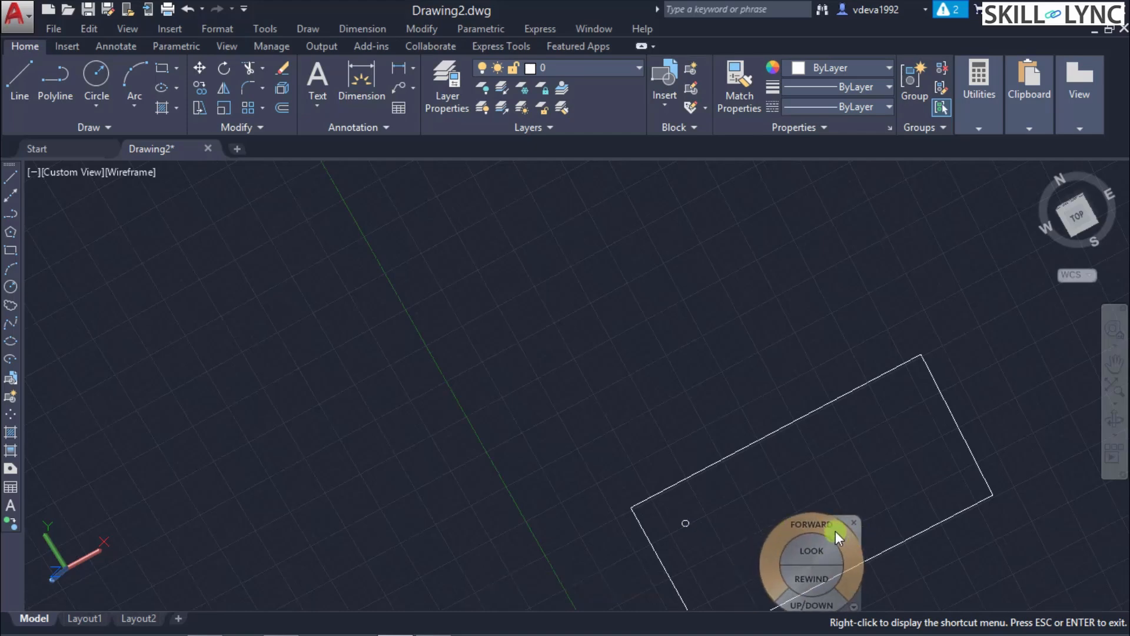
{"action": "left_click", "coordinate": [836, 531]}
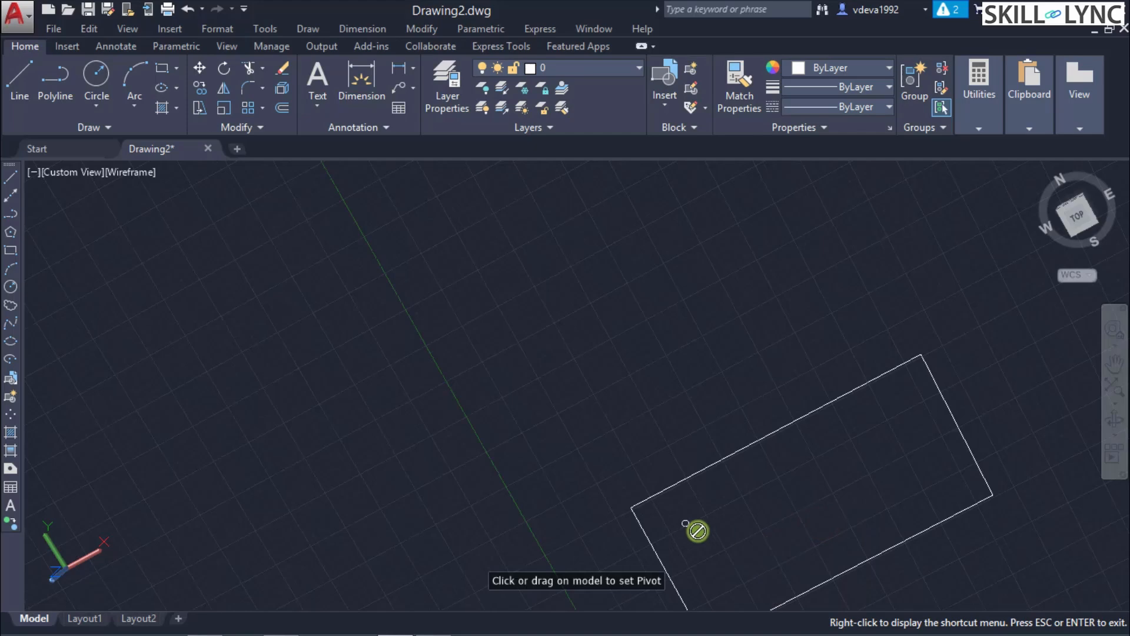
{"action": "left_click", "coordinate": [681, 526]}
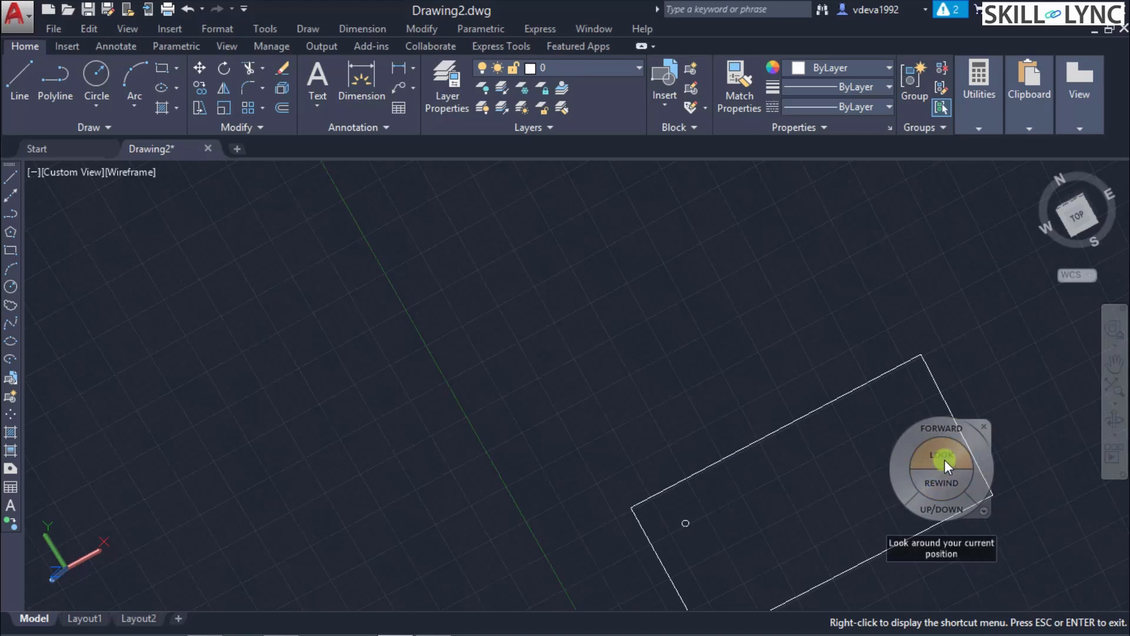
- Rewind to the earlier unrotated view of the rectangle and close the Tour Building Wheel
{"action": "left_click", "coordinate": [944, 481]}
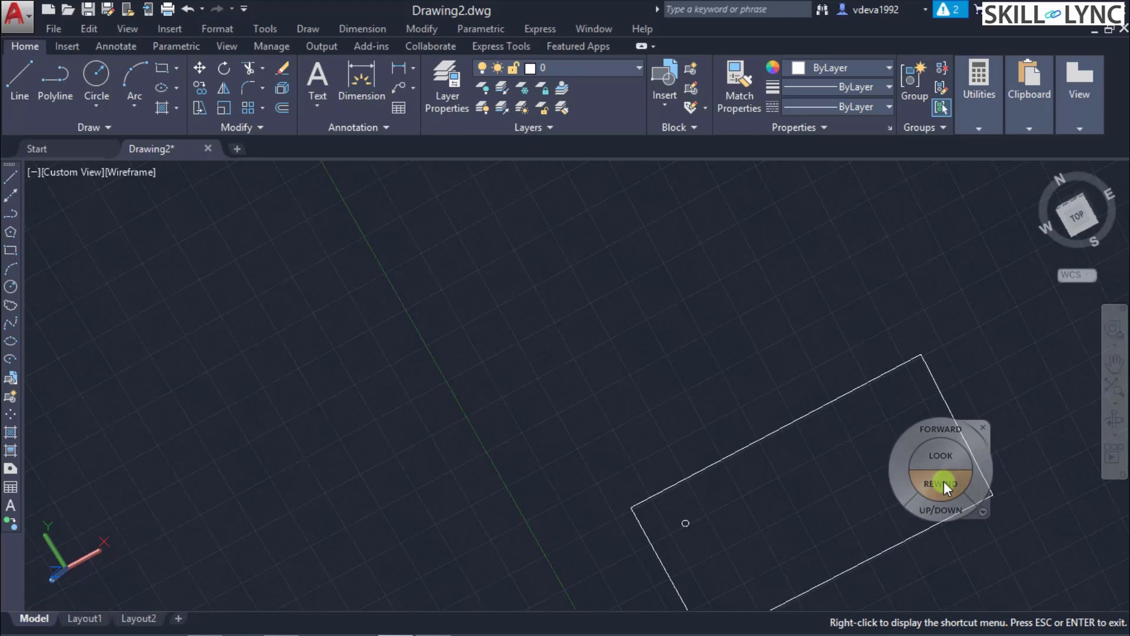
{"action": "left_click_drag", "start_coordinate": [944, 481], "coordinate": [851, 482]}
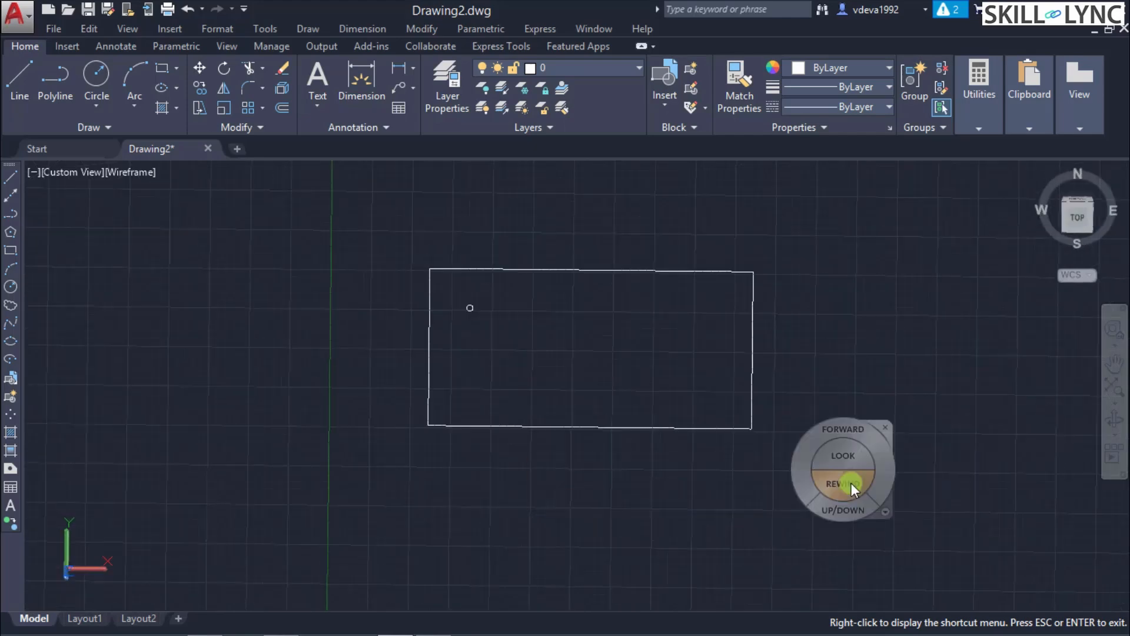
{"action": "right_click", "coordinate": [870, 448]}
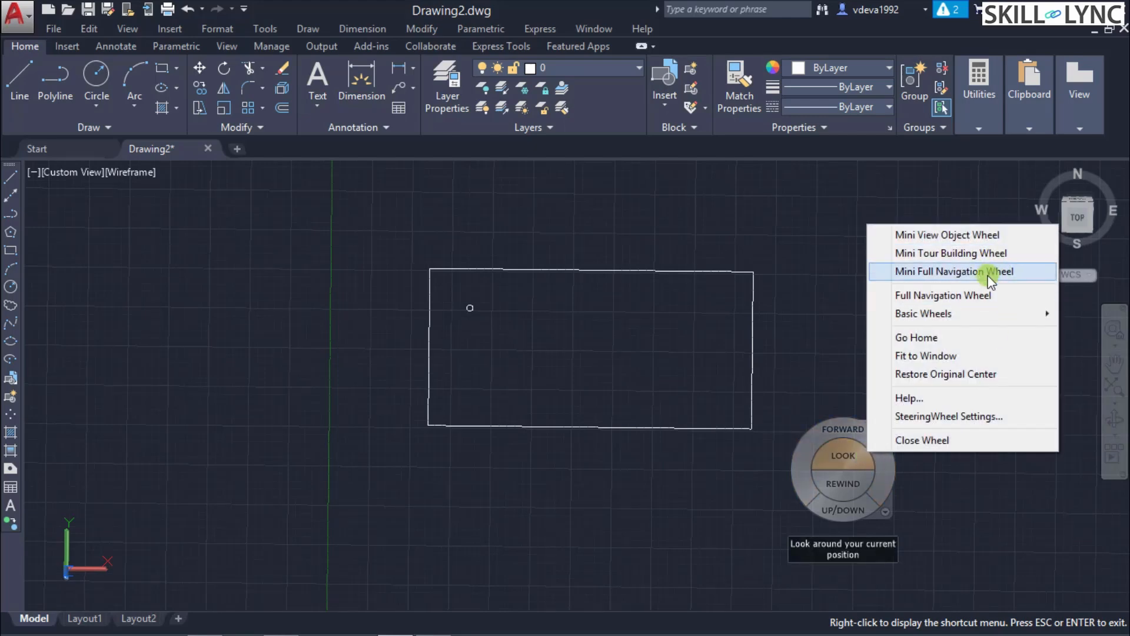
{"action": "left_click", "coordinate": [956, 335]}
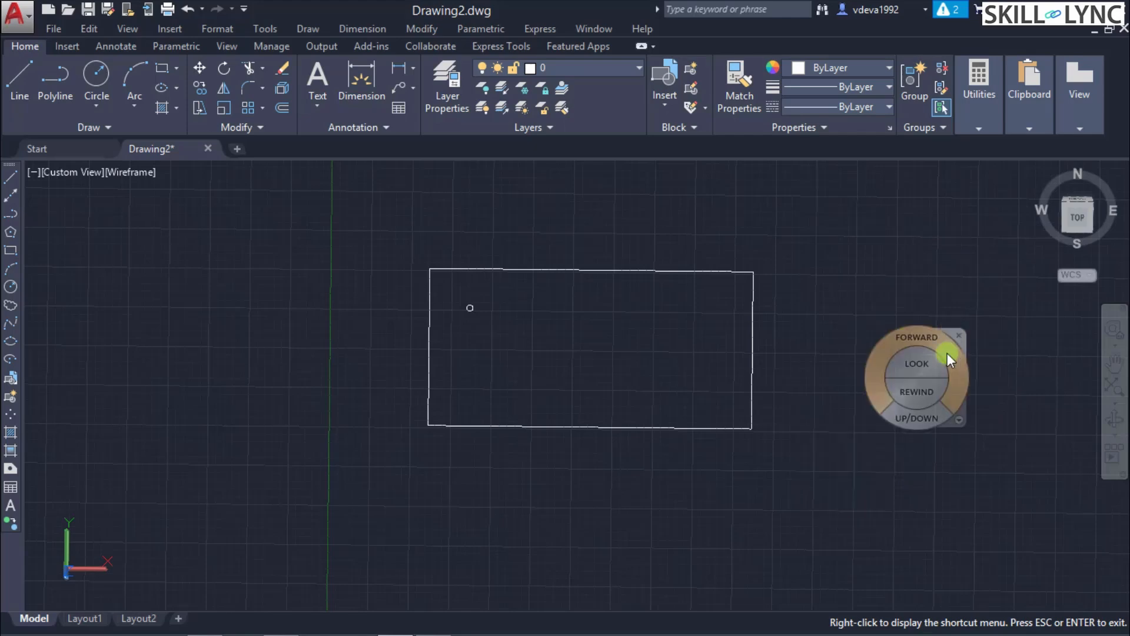
{"action": "left_click", "coordinate": [959, 330]}
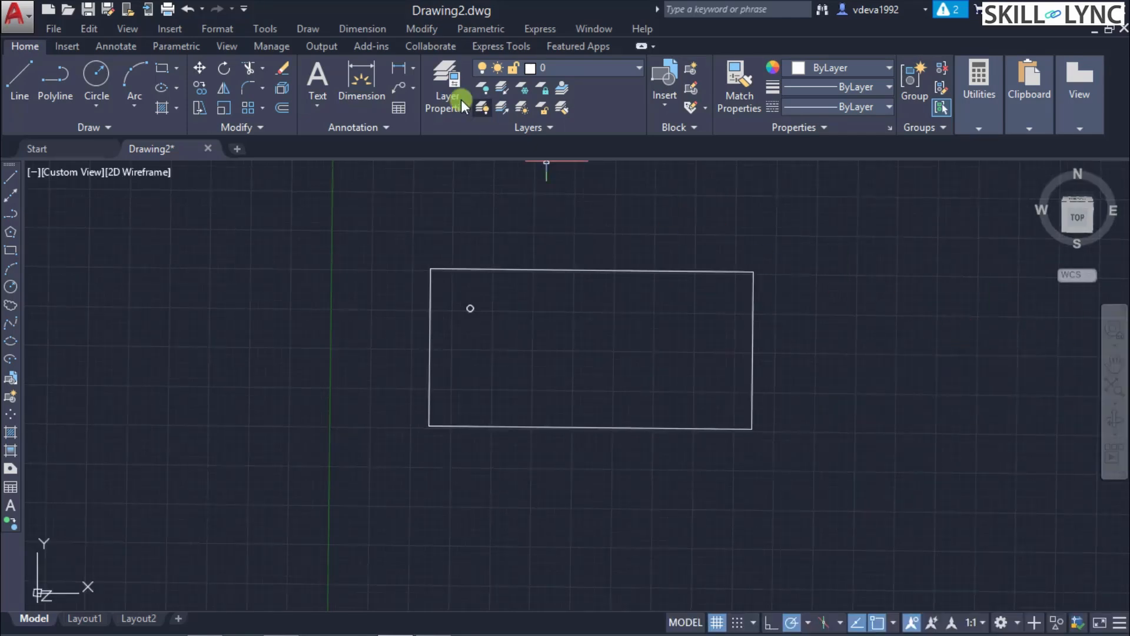
- Launch the SteeringWheels again and close the displayed wheel
{"action": "left_click", "coordinate": [130, 25]}
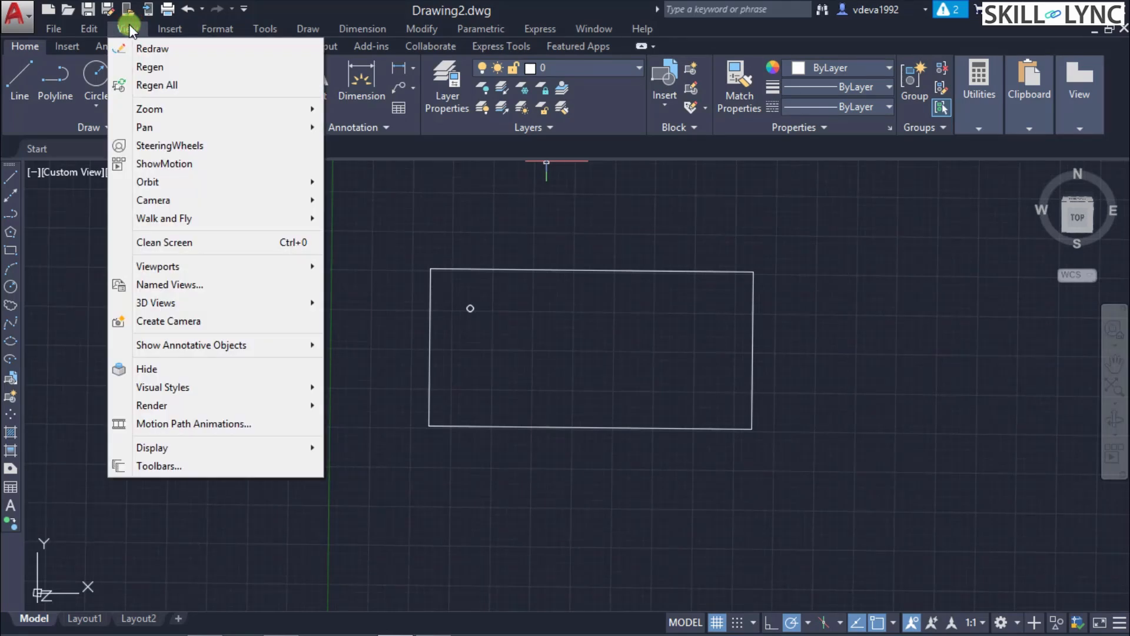
{"action": "left_click", "coordinate": [188, 145]}
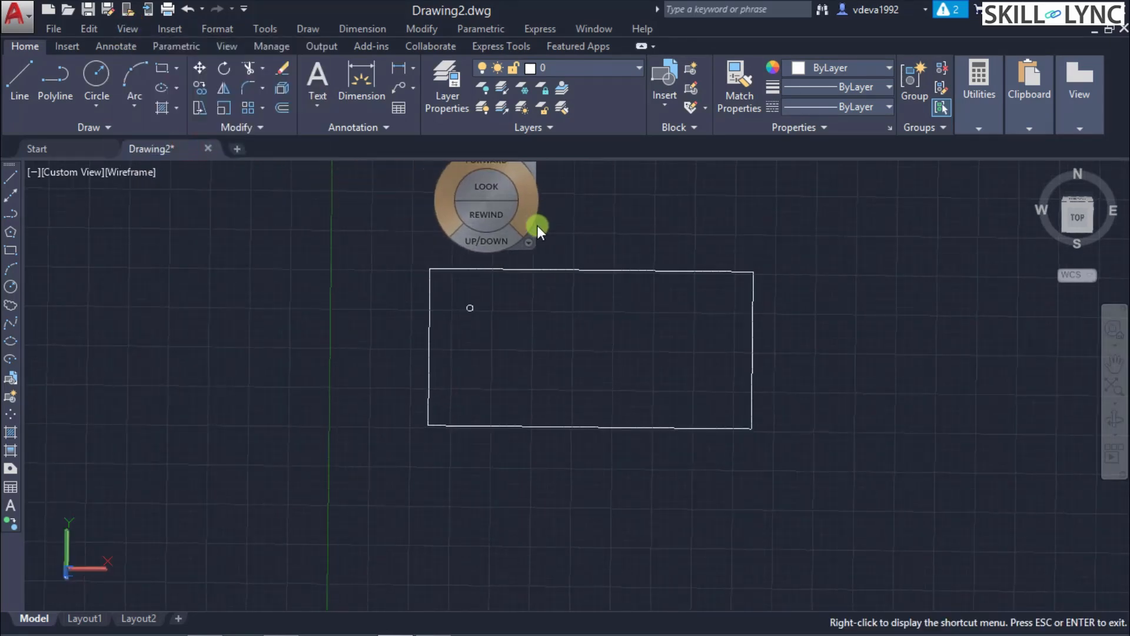
{"action": "left_click", "coordinate": [572, 220]}
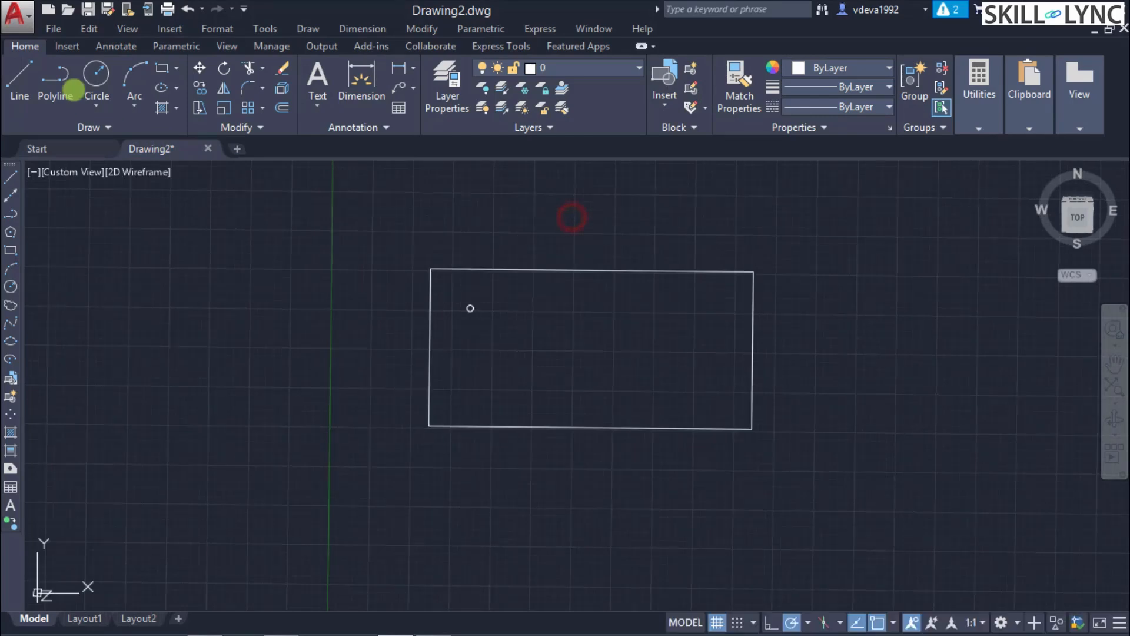
{"action": "left_click", "coordinate": [123, 28]}
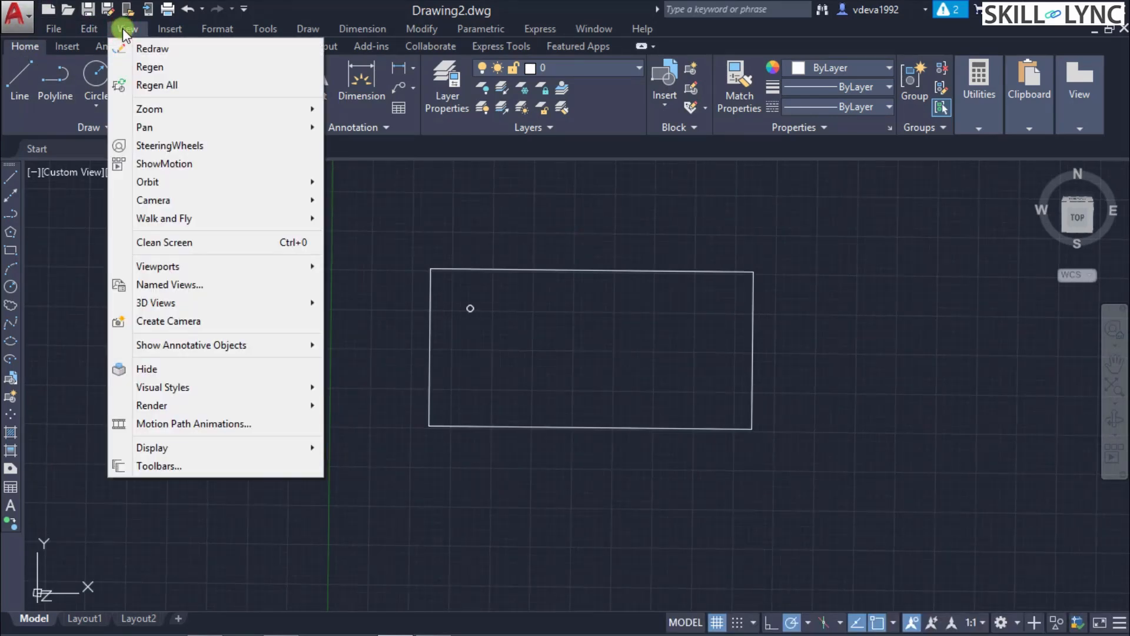
{"action": "left_click", "coordinate": [836, 240]}
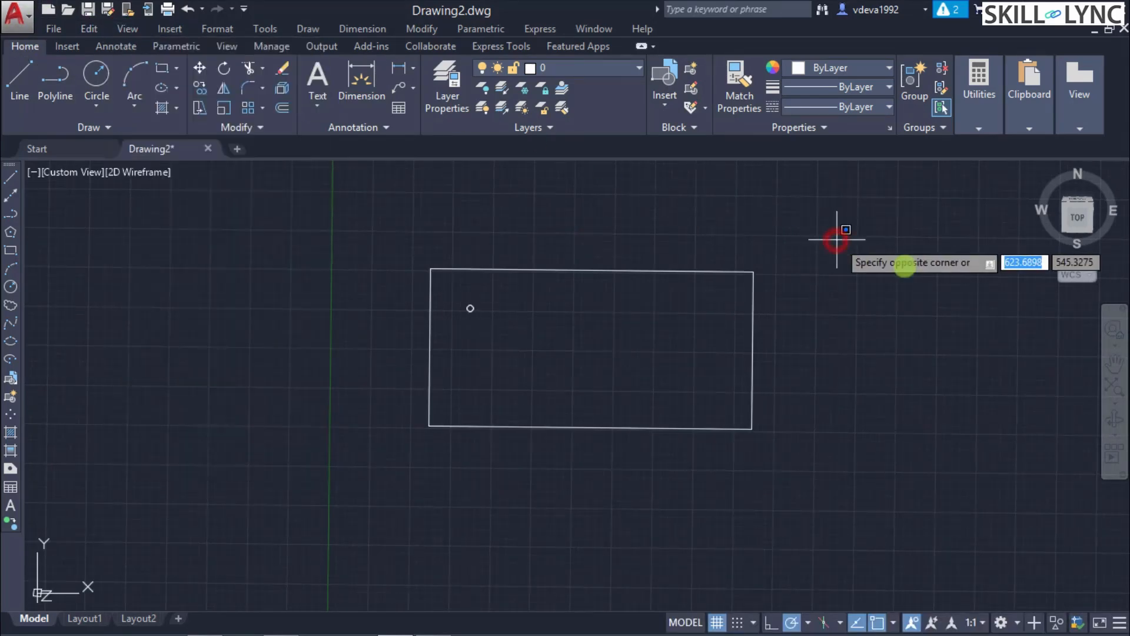
{"action": "left_click", "coordinate": [949, 331]}
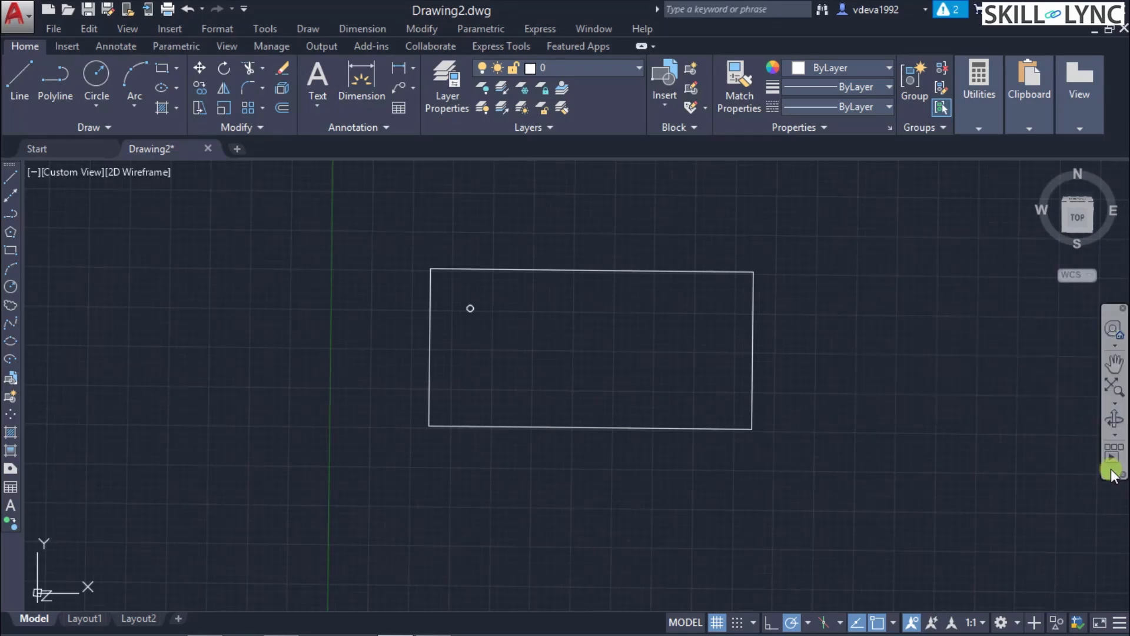
- Display the 2D Wheel with its zoom, rewind and pan tools, and close it
{"action": "left_click", "coordinate": [1115, 346]}
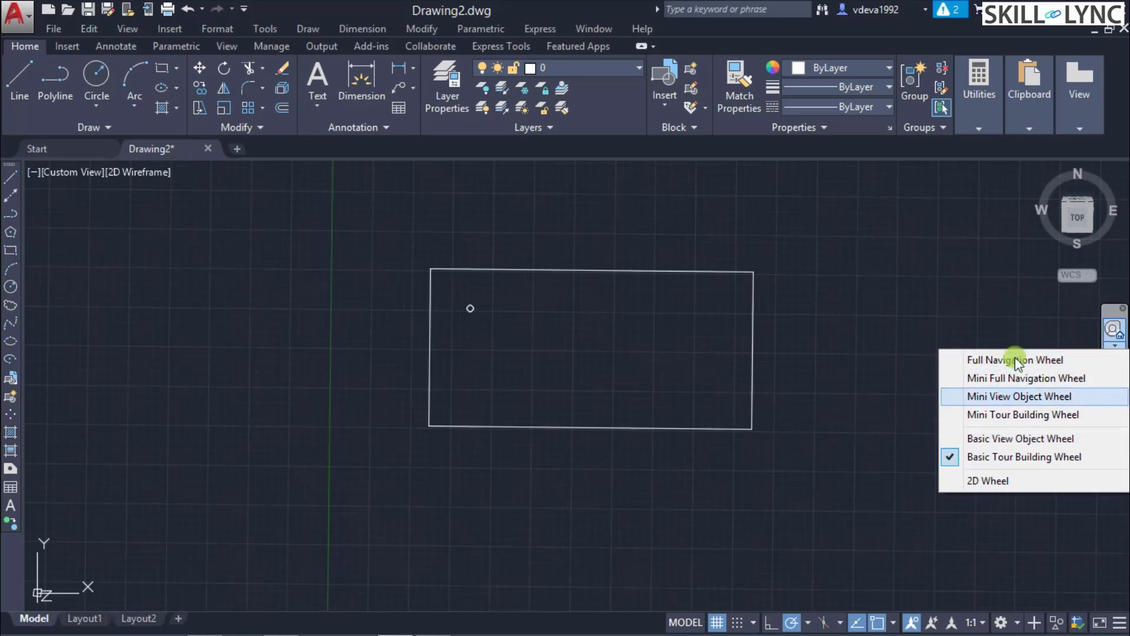
{"action": "left_click", "coordinate": [1001, 479]}
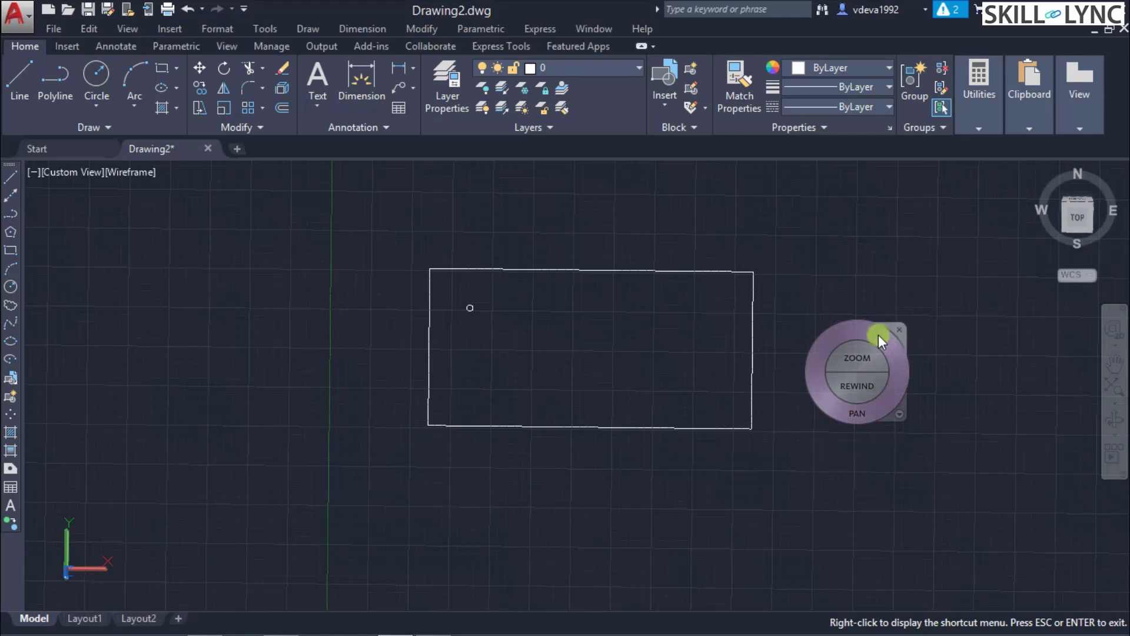
{"action": "left_click", "coordinate": [909, 328]}
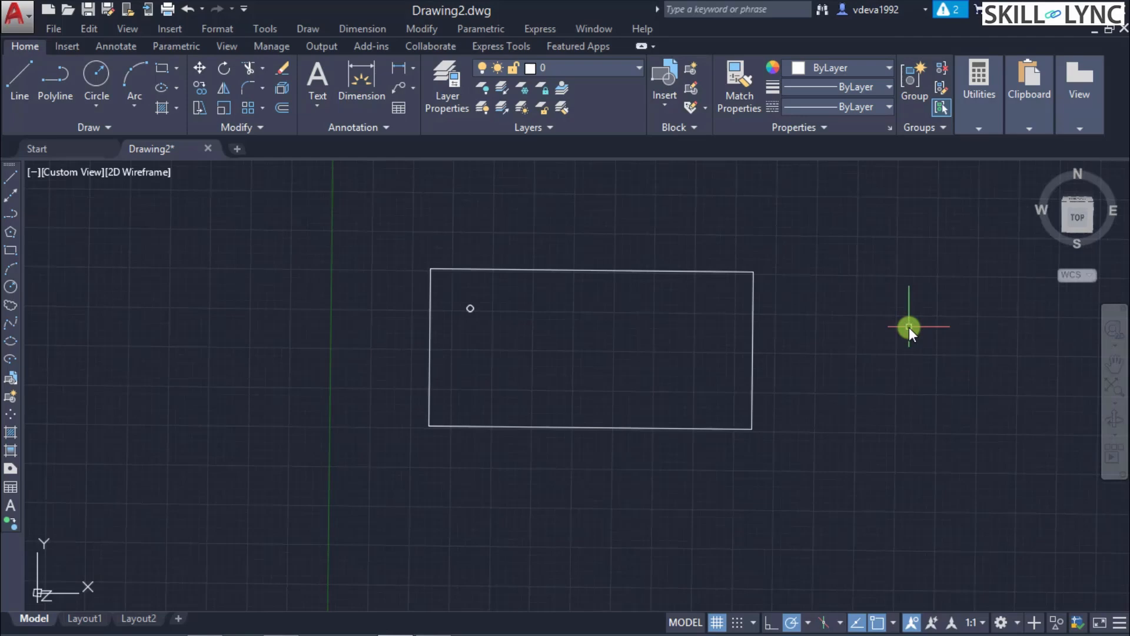
- Bring the wheel back by running the NAVSWHEEL command
{"action": "type", "text": "NAv"}
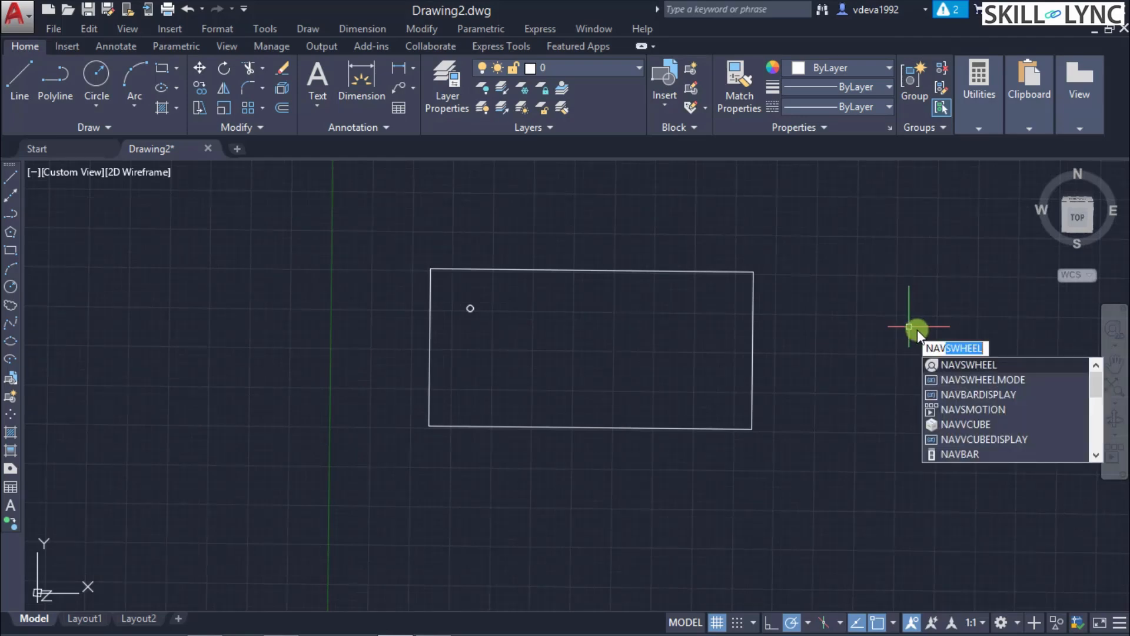
{"action": "left_click", "coordinate": [969, 364]}
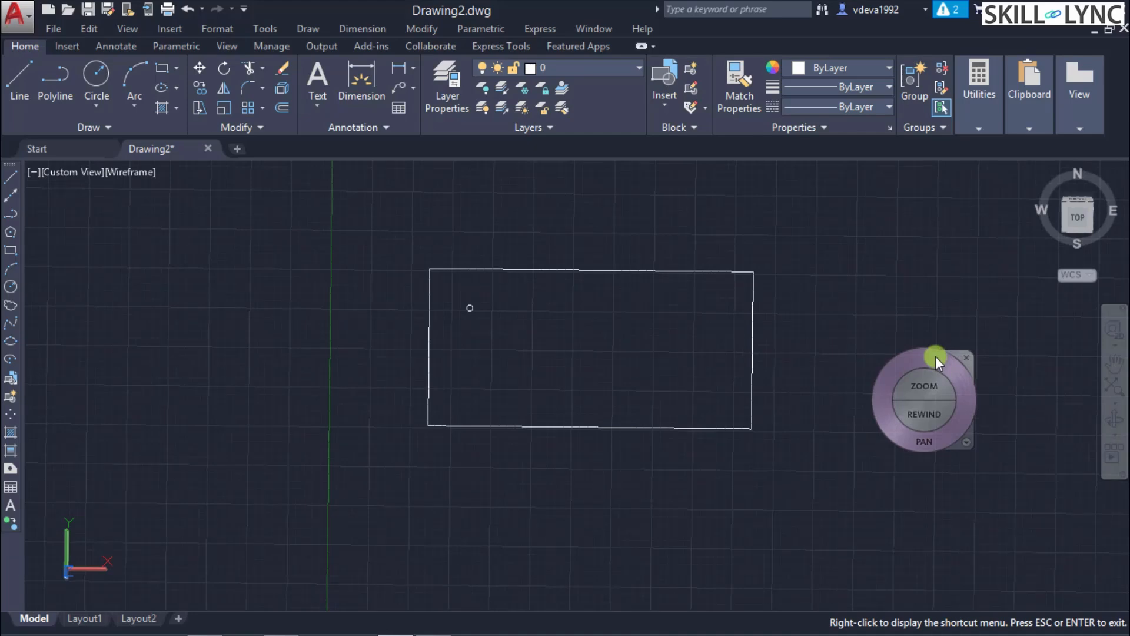
- Close the displayed 2D Wheel and set the NAVSWHEELMODE variable to 0
{"action": "key", "text": "Escape"}
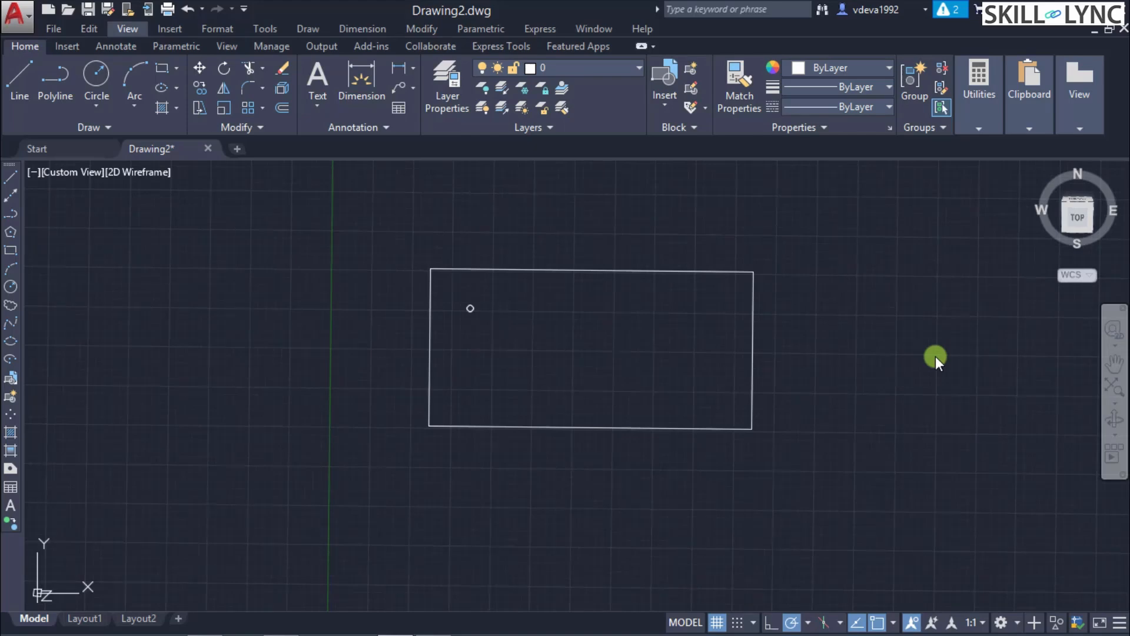
{"action": "left_click", "coordinate": [921, 341]}
{"action": "key", "text": "Escape"}
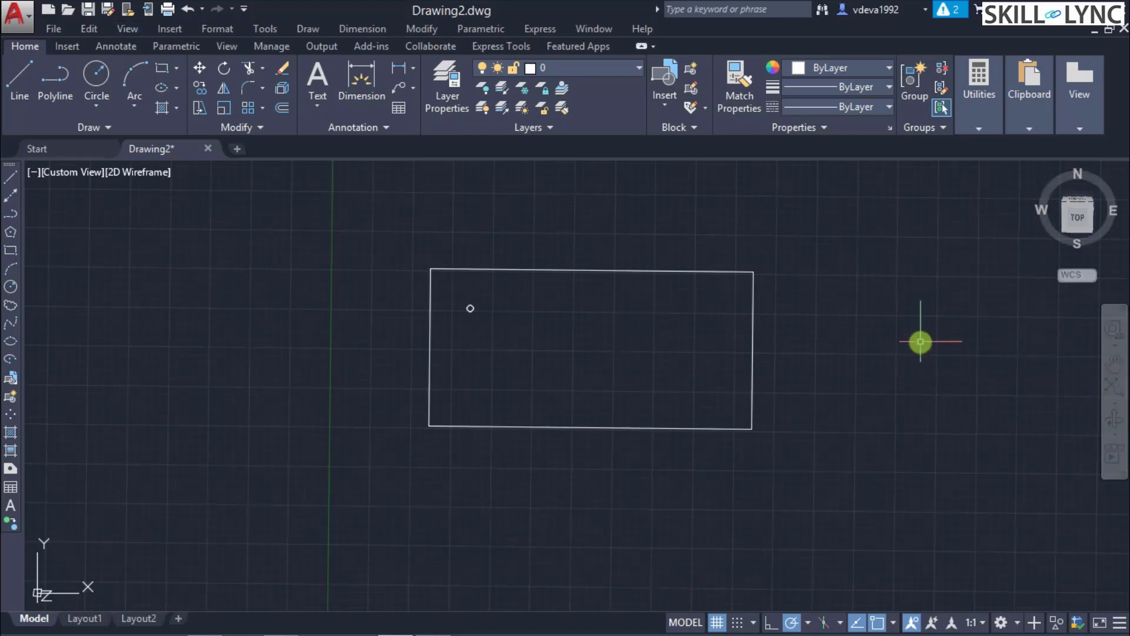
{"action": "type", "text": "NAVSWHEEL"}
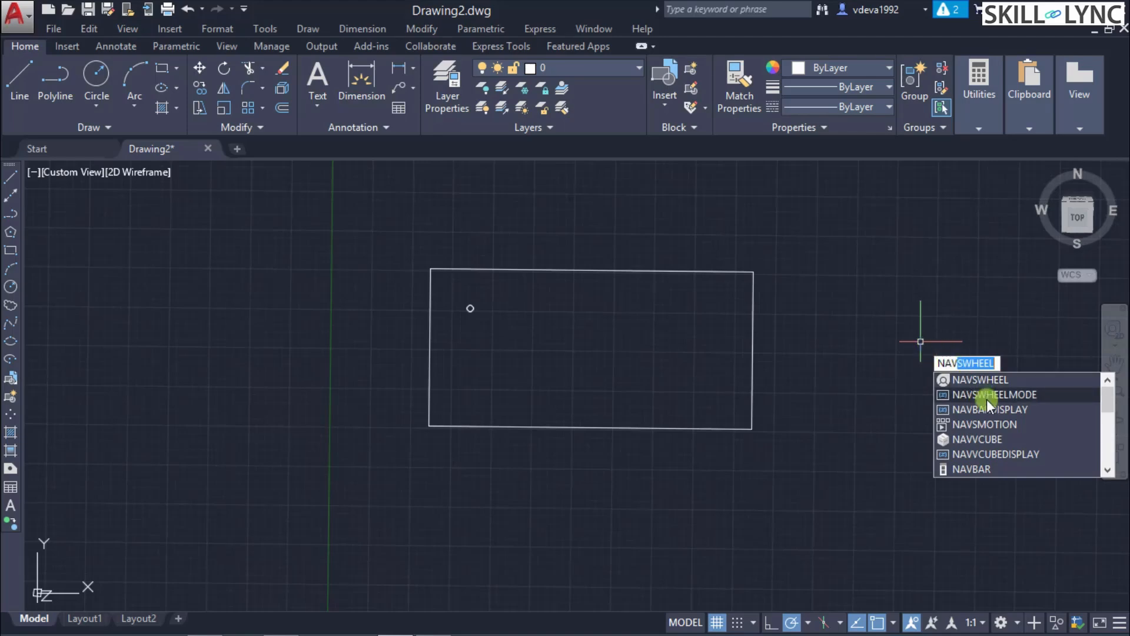
{"action": "left_click", "coordinate": [1016, 398]}
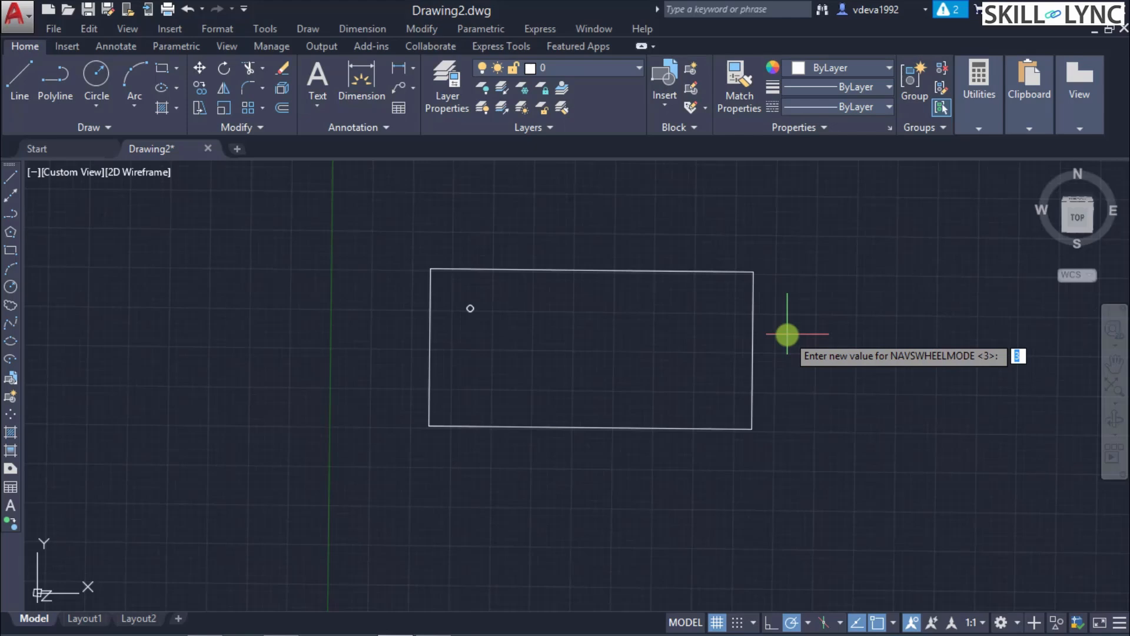
{"action": "key", "text": "Escape"}
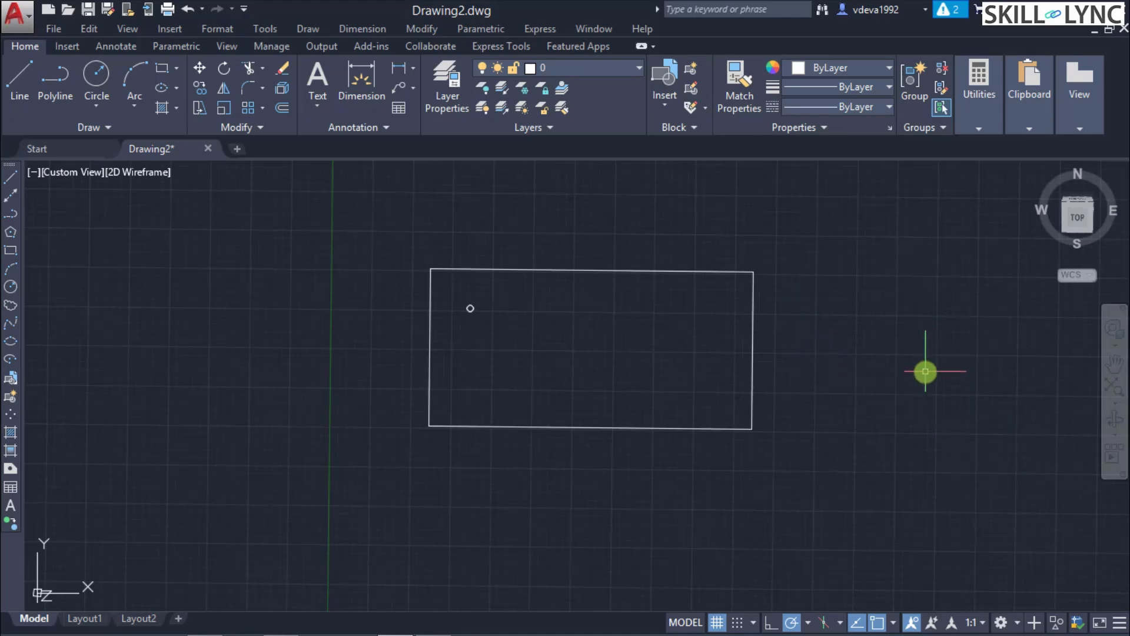
- Display the View Object Wheel by running the NAVSWHEEL command, and close it
{"action": "type", "text": "NAVSWHEEL"}
{"action": "key", "text": "Return"}
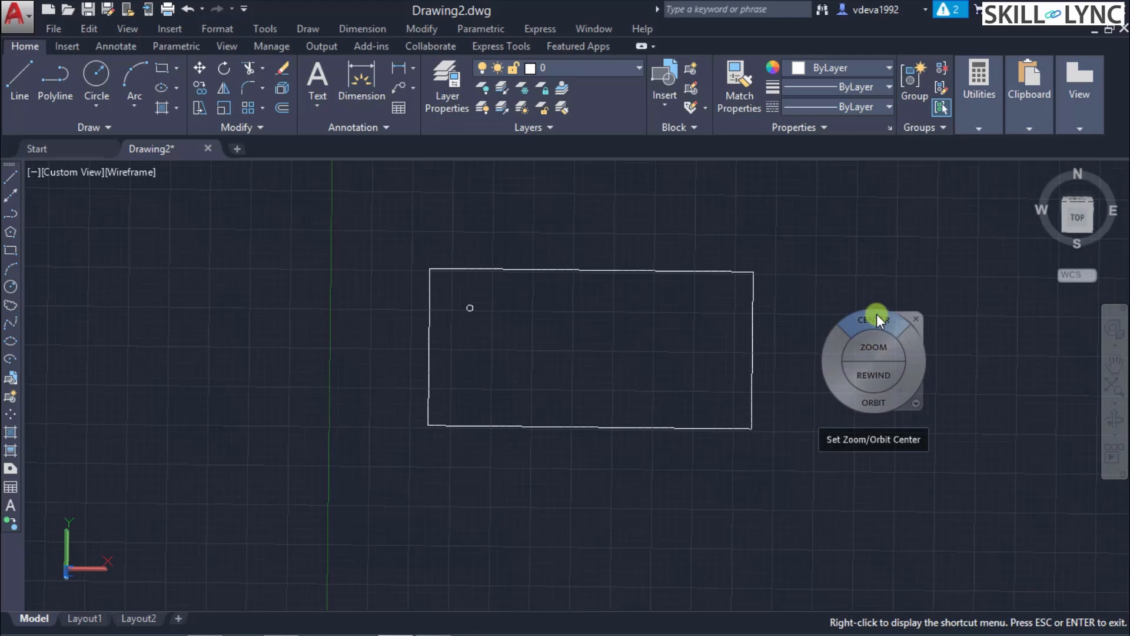
{"action": "key", "text": "Escape"}
- Set the NAVSWHEELMODE variable to 1
{"action": "type", "text": "NAVSWHEEL"}
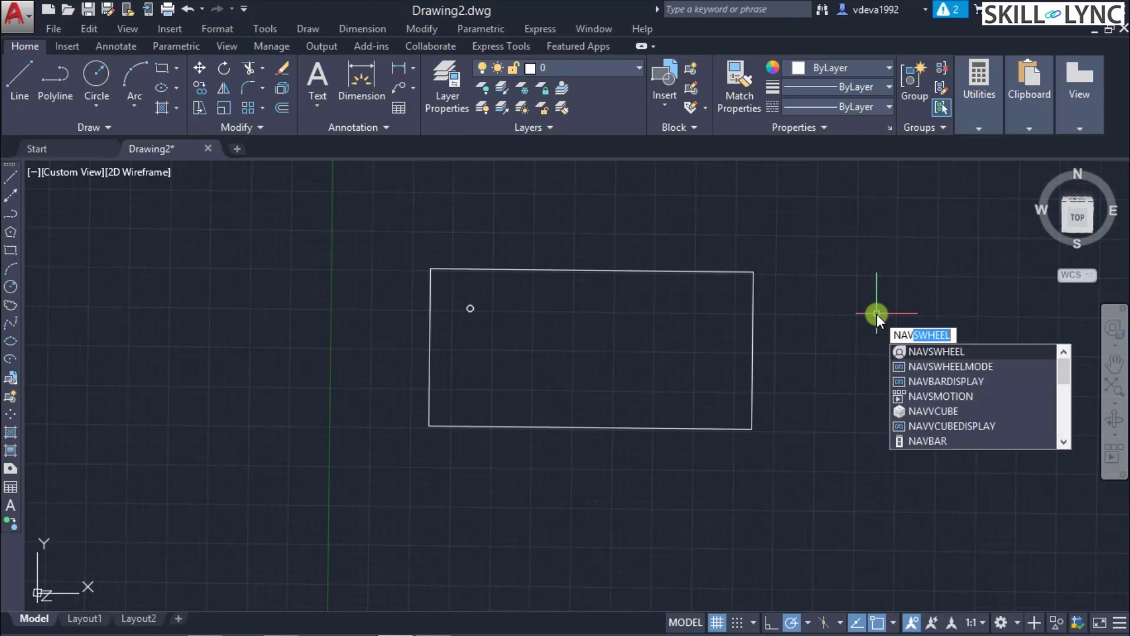
{"action": "key", "text": "Down"}
{"action": "key", "text": "Return"}
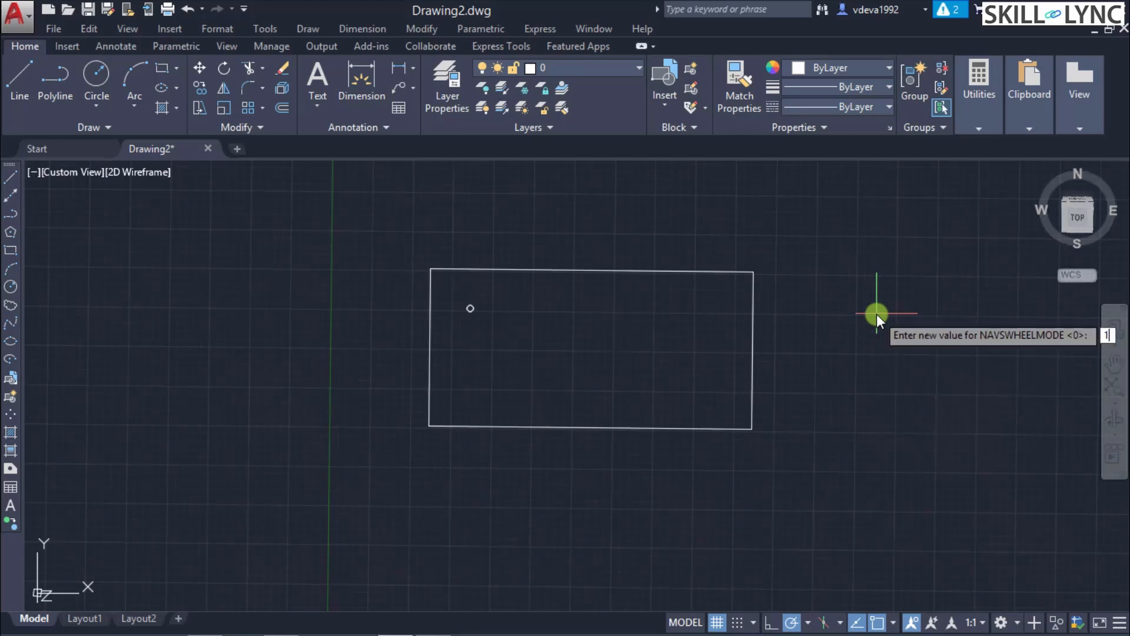
{"action": "key", "text": "Return"}
- Run NAVSWHEEL to display the Tour Building Wheel with its forward, look, rewind and up/down tools, and close it
{"action": "type", "text": "NAV"}
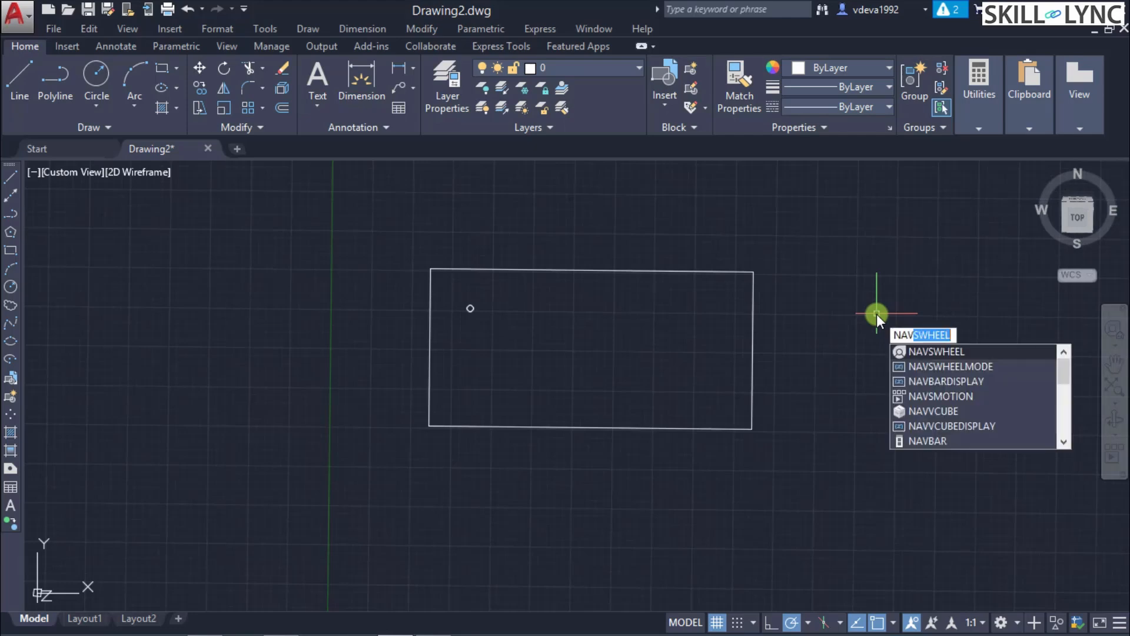
{"action": "key", "text": "Return"}
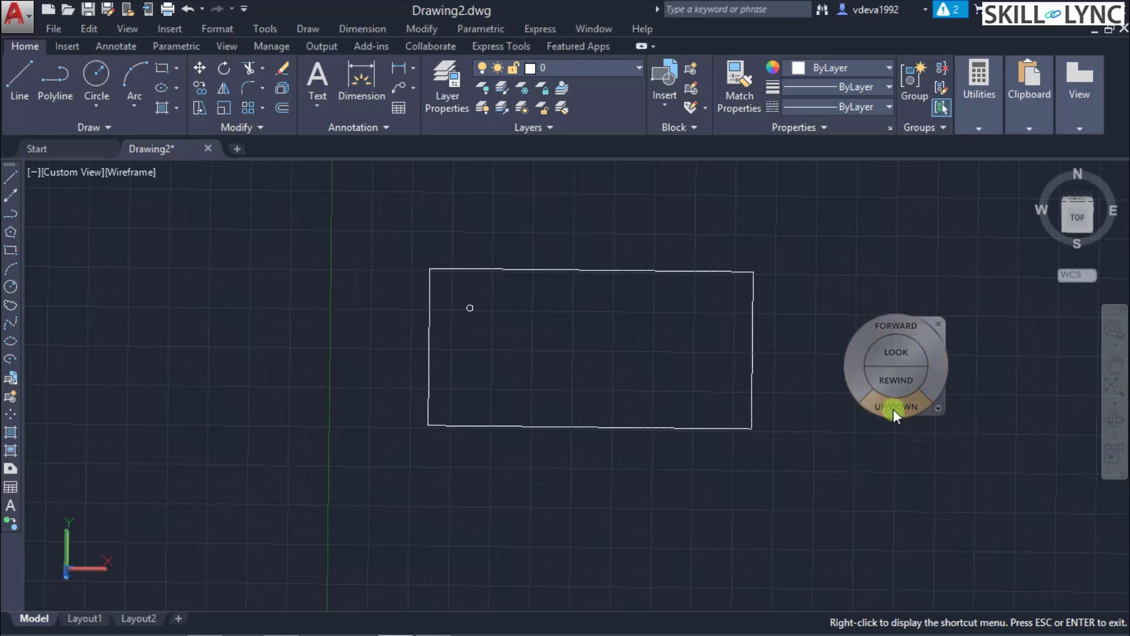
{"action": "key", "text": "Escape"}
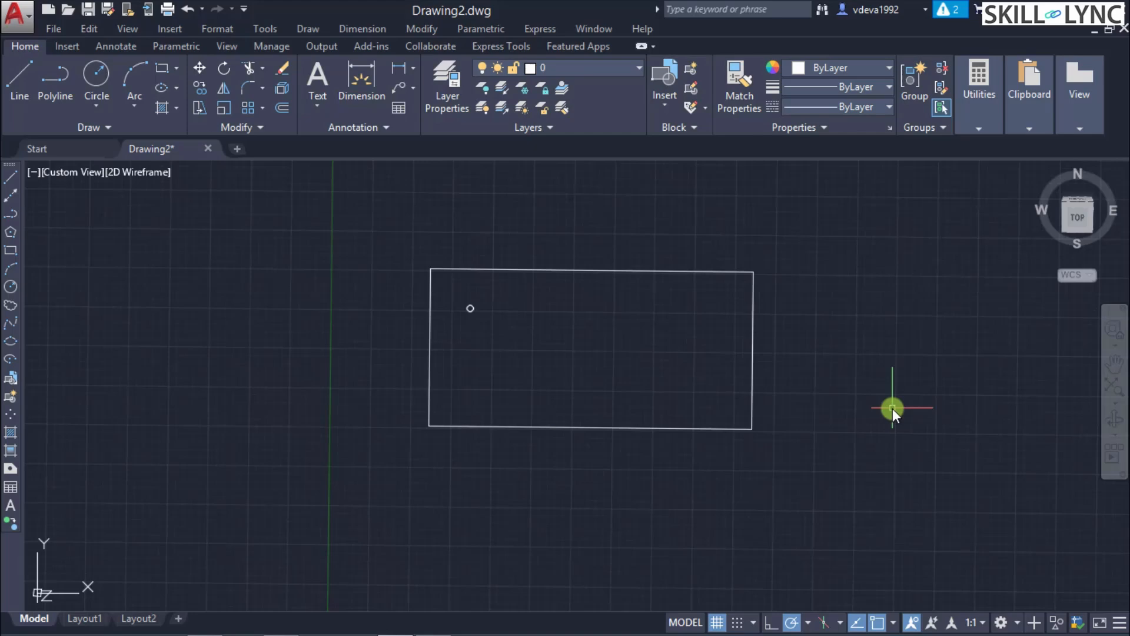
- Set the NAVSWHEELMODE variable to 2
{"action": "type", "text": "NAVSWHEEL"}
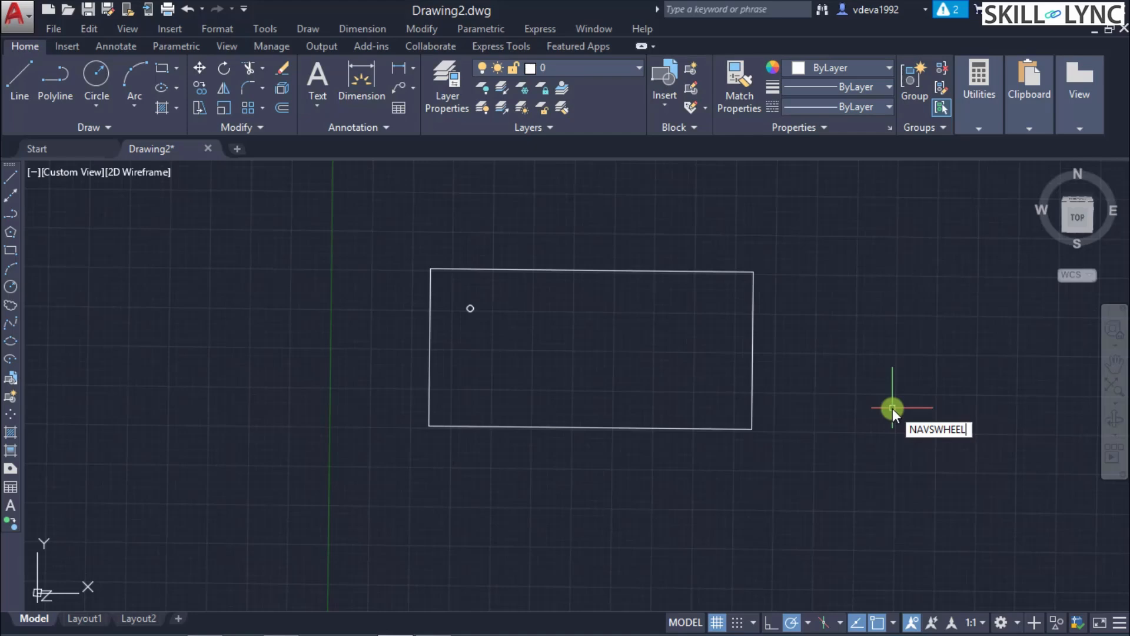
{"action": "type", "text": "MODE"}
{"action": "key", "text": "BackSpace"}
{"action": "key", "text": "BackSpace"}
{"action": "key", "text": "BackSpace"}
{"action": "key", "text": "BackSpace"}
{"action": "type", "text": "MODE"}
{"action": "key", "text": "BackSpace"}
{"action": "key", "text": "BackSpace"}
{"action": "key", "text": "BackSpace"}
{"action": "key", "text": "BackSpace"}
{"action": "type", "text": "MODE"}
{"action": "key", "text": "Return"}
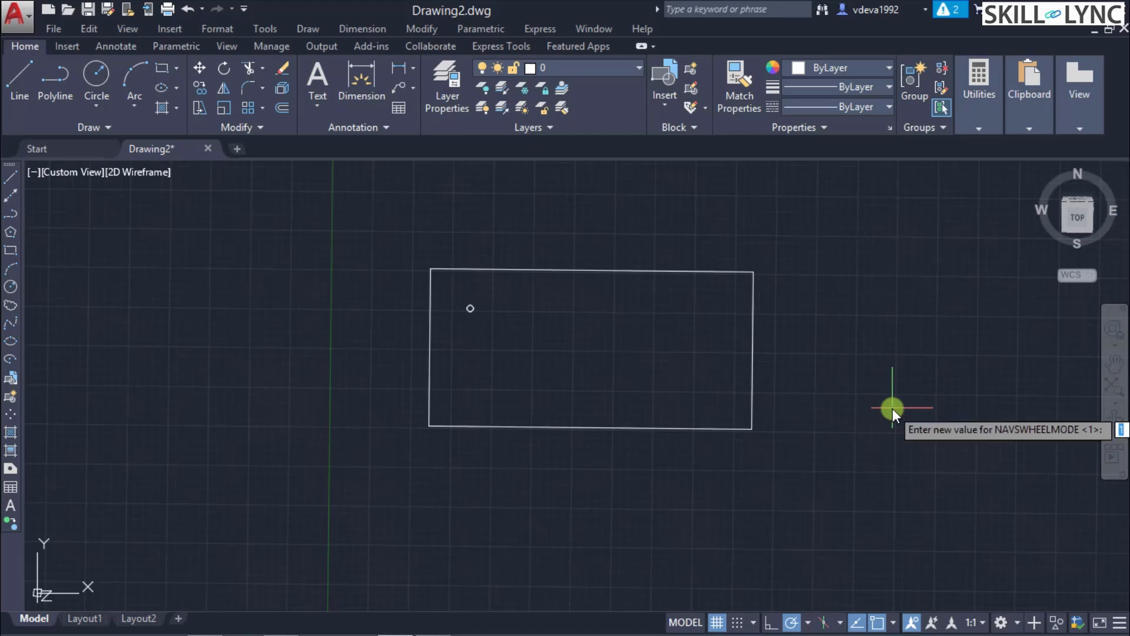
{"action": "type", "text": "2"}
{"action": "key", "text": "Return"}
- Display the Full Navigation Wheel with the NAVSWHEEL command and close it
{"action": "key", "text": "Up"}
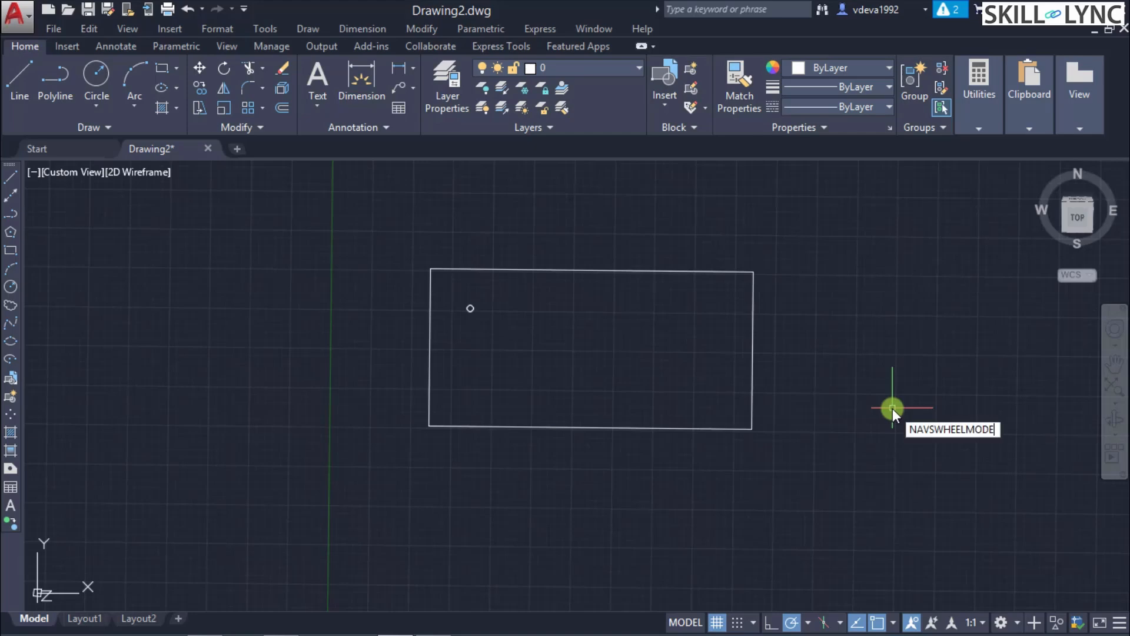
{"action": "key", "text": "BackSpace"}
{"action": "key", "text": "BackSpace"}
{"action": "key", "text": "BackSpace"}
{"action": "key", "text": "BackSpace"}
{"action": "key", "text": "Return"}
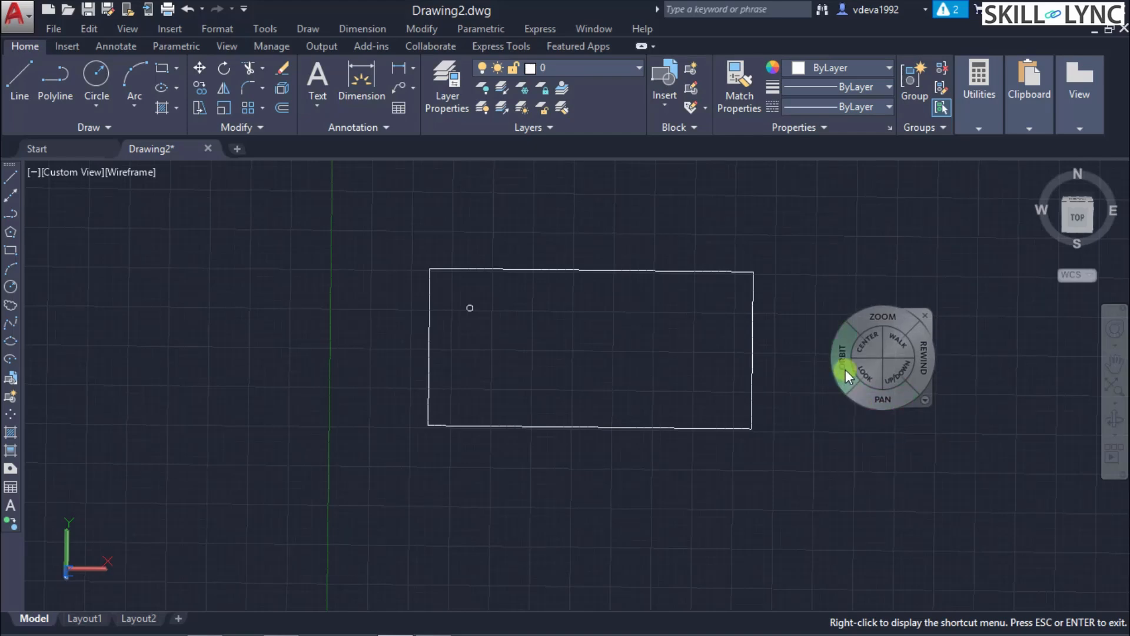
{"action": "key", "text": "Escape"}
- Set the NAVSWHEELMODE variable to 3 for the 2D Wheel
{"action": "type", "text": "NAVSWHEELMODE"}
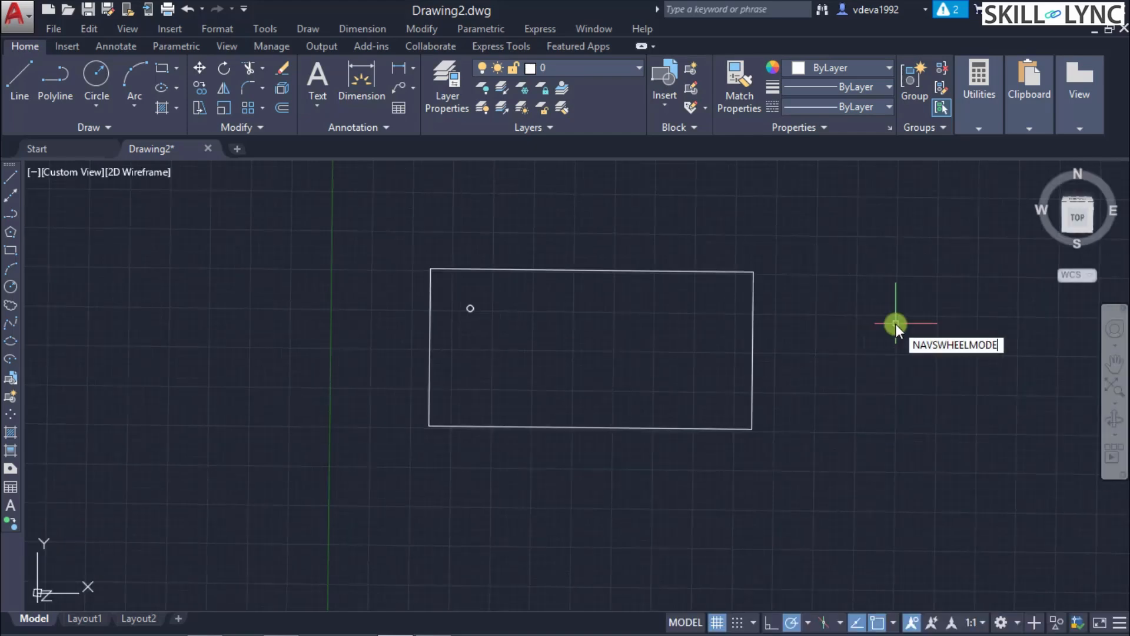
{"action": "key", "text": "Return"}
{"action": "key", "text": "BackSpace"}
{"action": "type", "text": "2"}
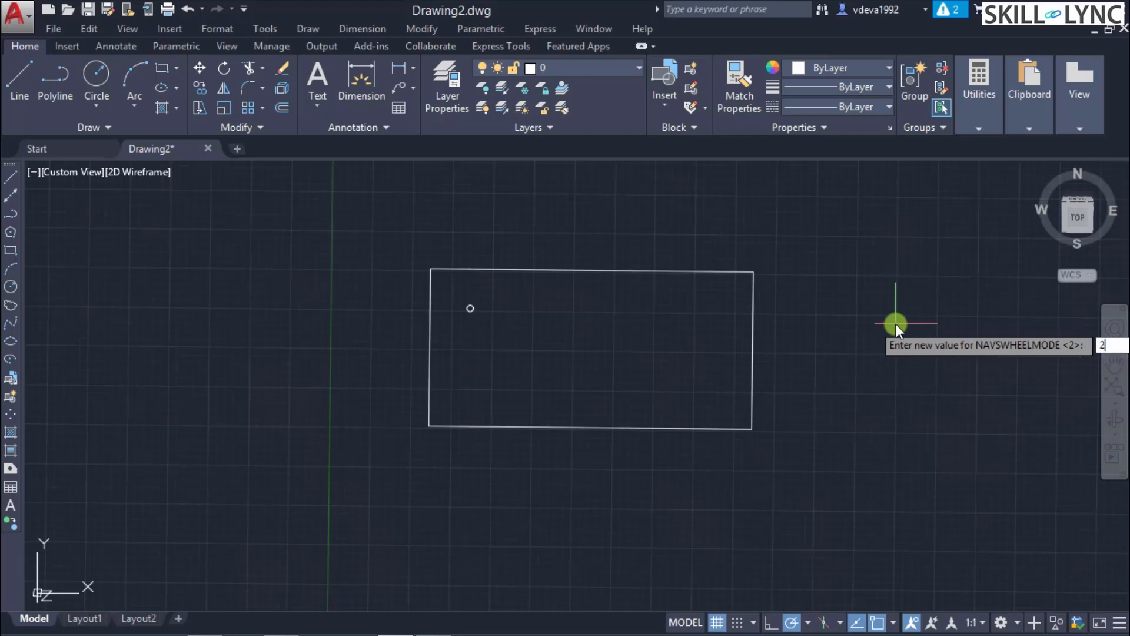
{"action": "key", "text": "Return"}
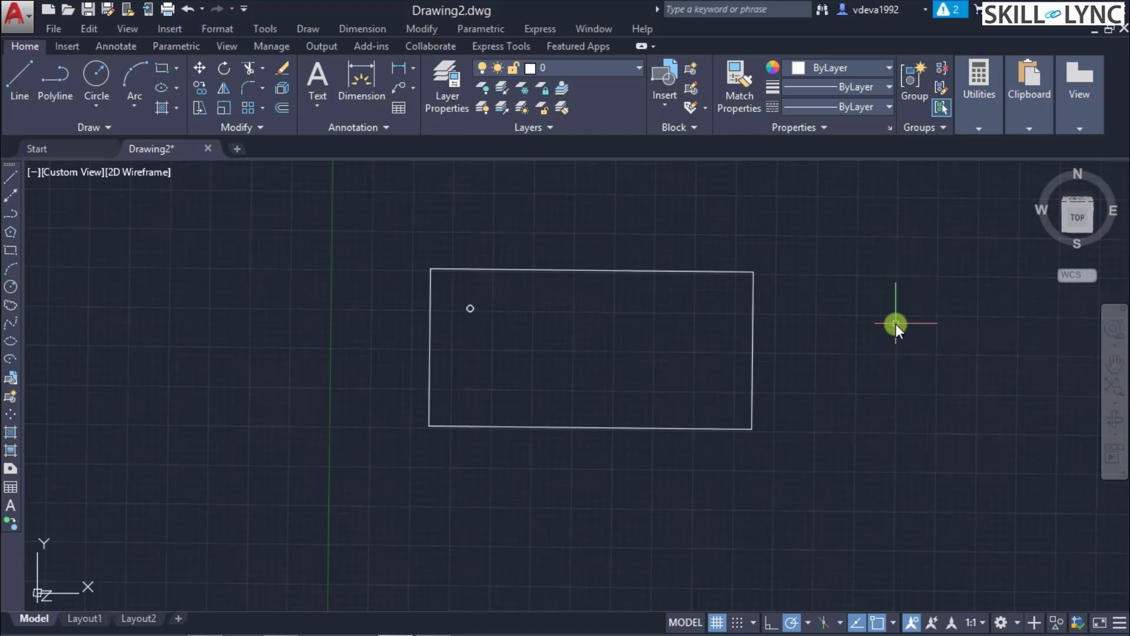
- Rerun NAVSWHEEL from the command history to display the 2D Wheel, and close it
{"action": "key", "text": "Up"}
{"action": "key", "text": "Up"}
{"action": "key", "text": "Return"}
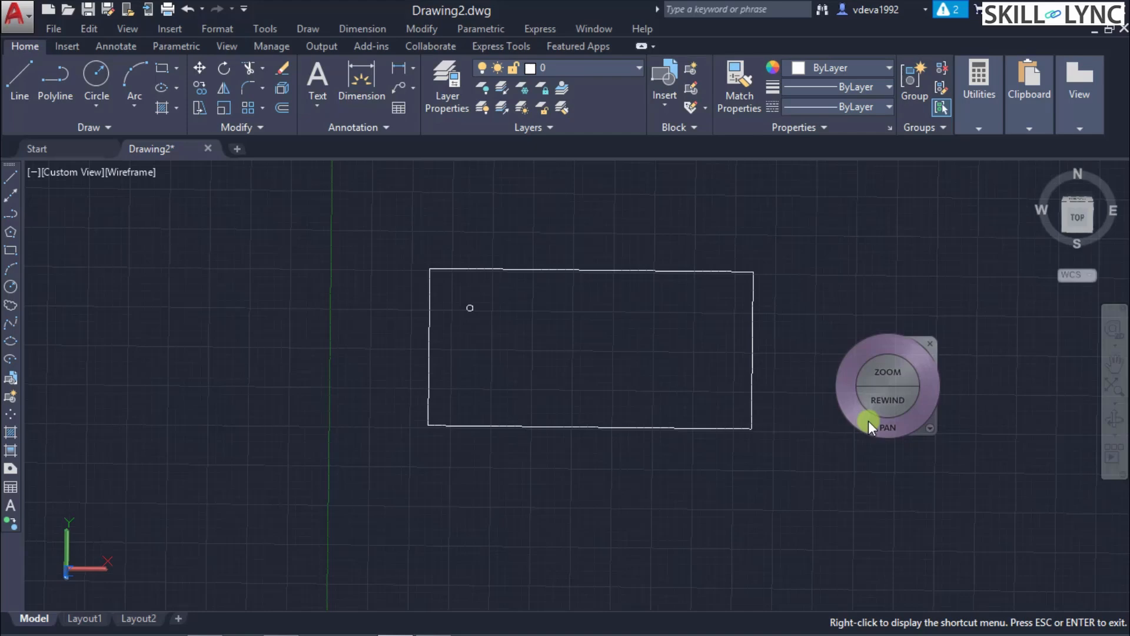
{"action": "left_click", "coordinate": [930, 343]}
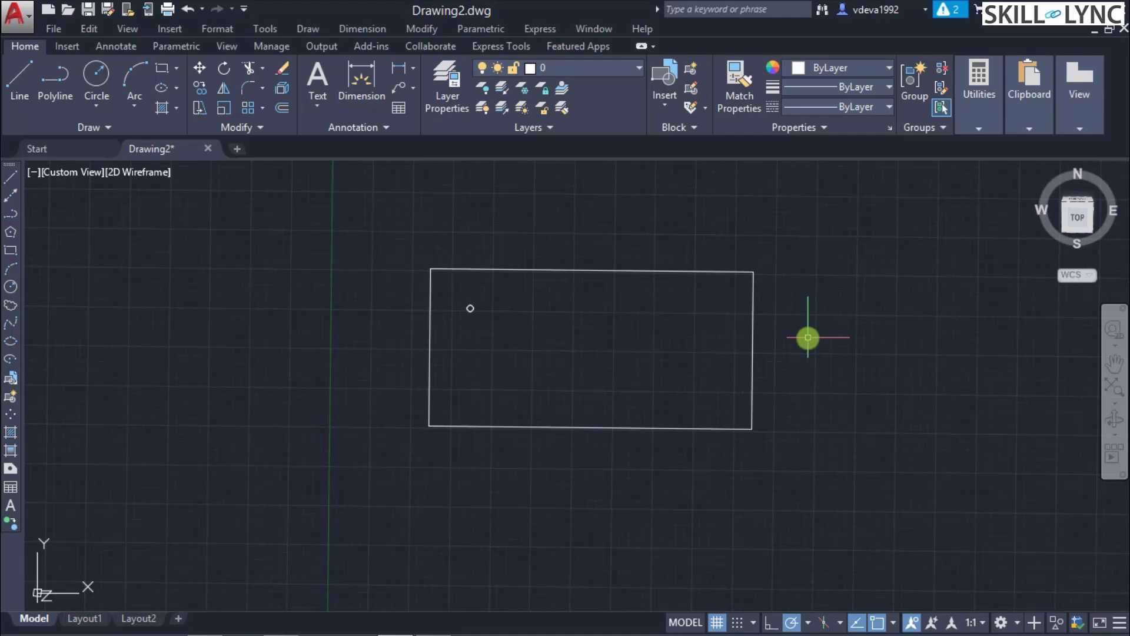
- Display the 2D Wheel again with NAVSWHEEL and open the SteeringWheels settings
{"action": "type", "text": "navswheel"}
{"action": "key", "text": "Return"}
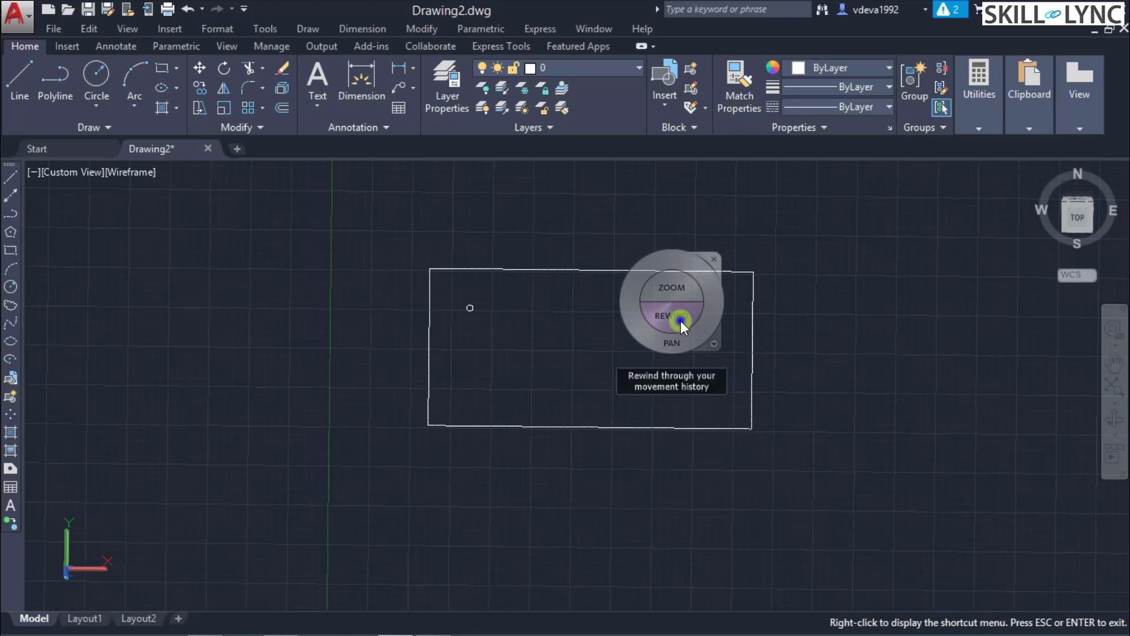
{"action": "right_click", "coordinate": [681, 321]}
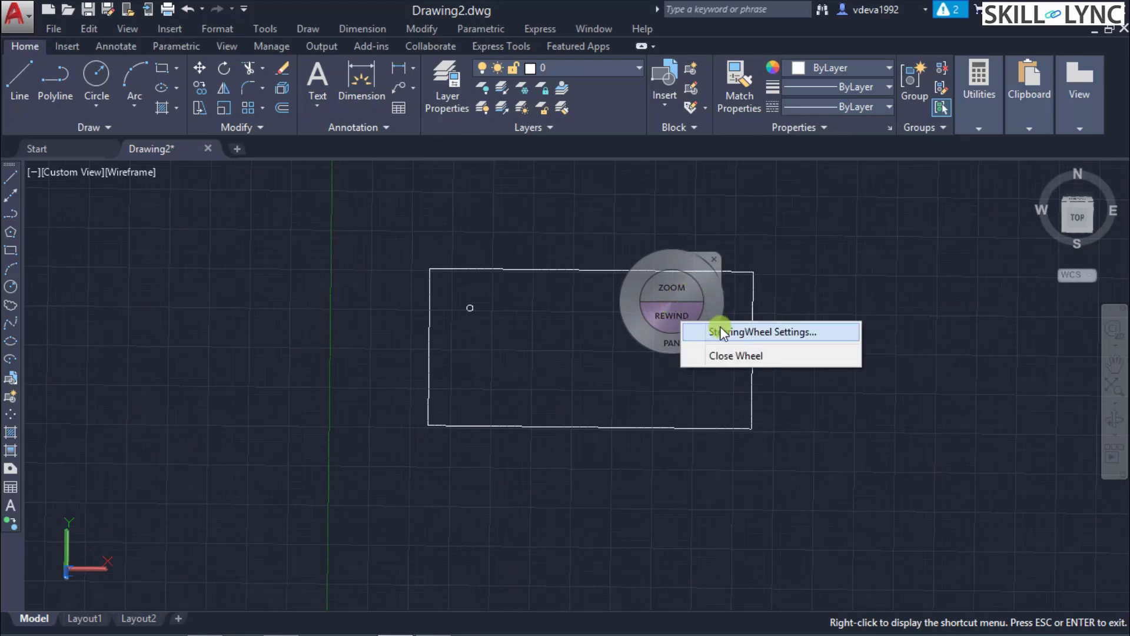
{"action": "right_click", "coordinate": [712, 293]}
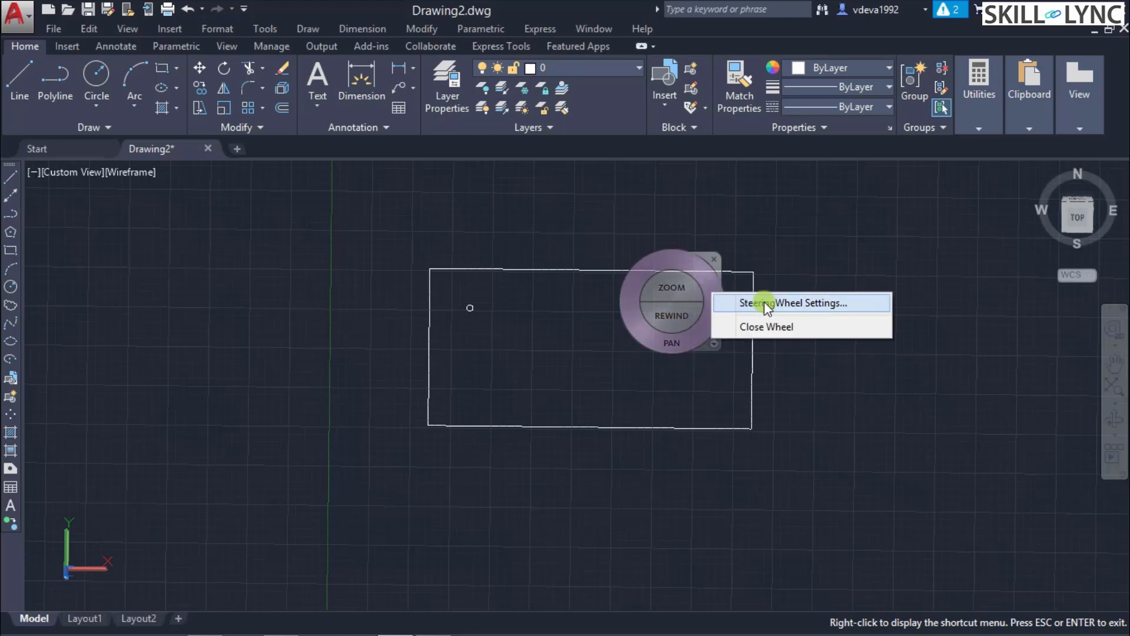
{"action": "left_click", "coordinate": [791, 304]}
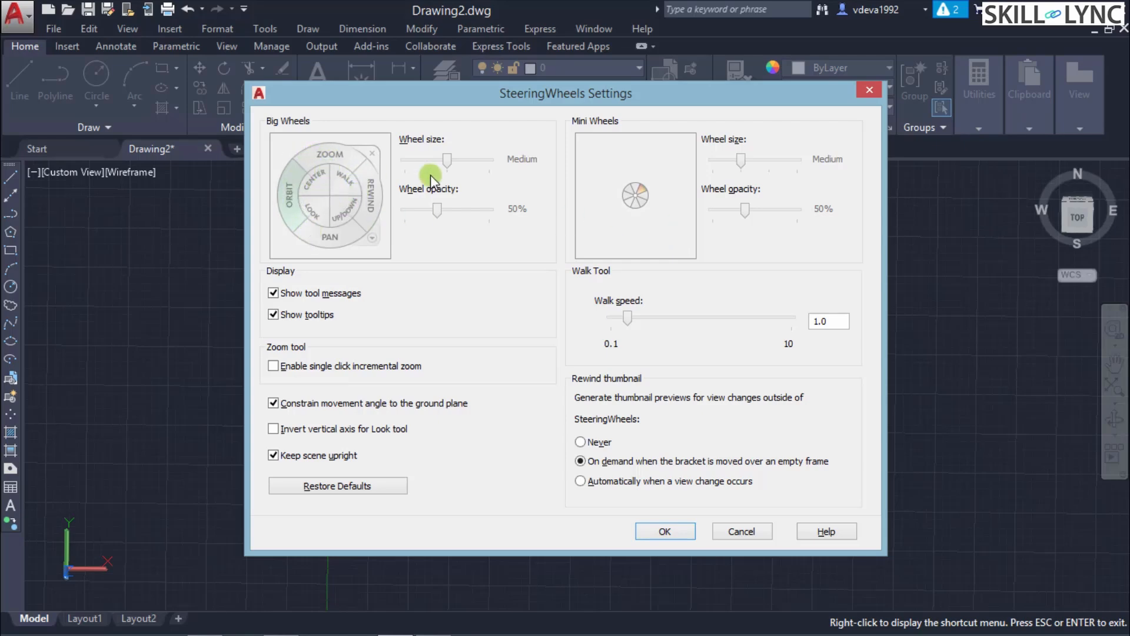
- Lower the big wheels' opacity to 25% with the wheel size kept at Medium, and apply the settings
{"action": "mouse_move", "coordinate": [446, 161]}
{"action": "left_mouse_down"}
{"action": "mouse_move", "coordinate": [414, 164]}
{"action": "mouse_move", "coordinate": [497, 168]}
{"action": "mouse_move", "coordinate": [403, 174]}
{"action": "mouse_move", "coordinate": [445, 181]}
{"action": "left_mouse_up"}
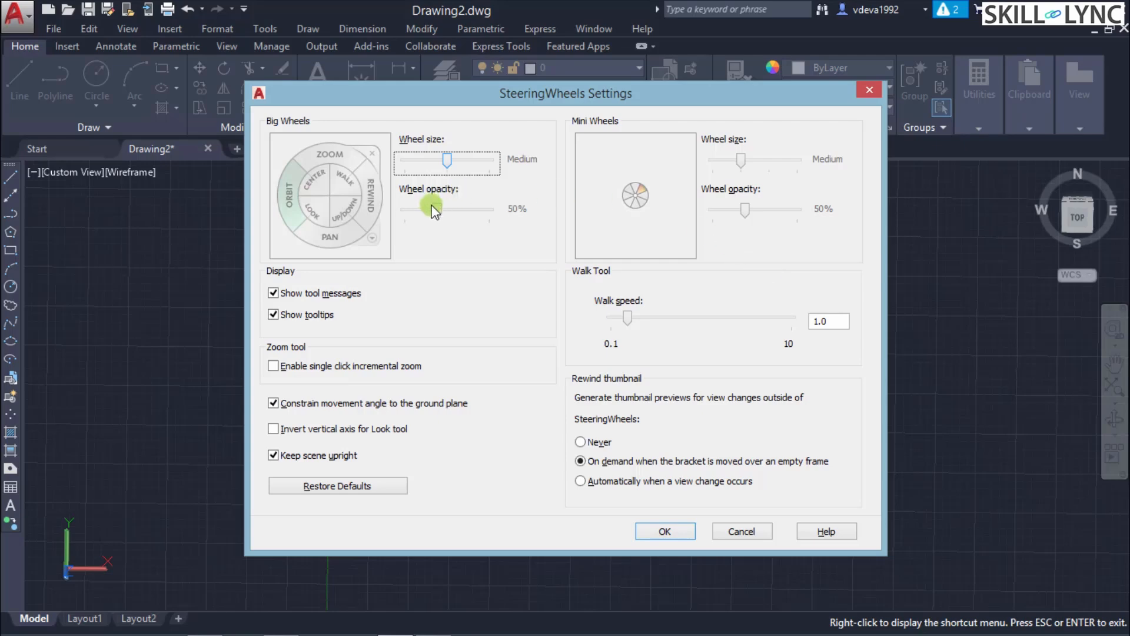
{"action": "left_click_drag", "start_coordinate": [436, 205], "coordinate": [324, 218]}
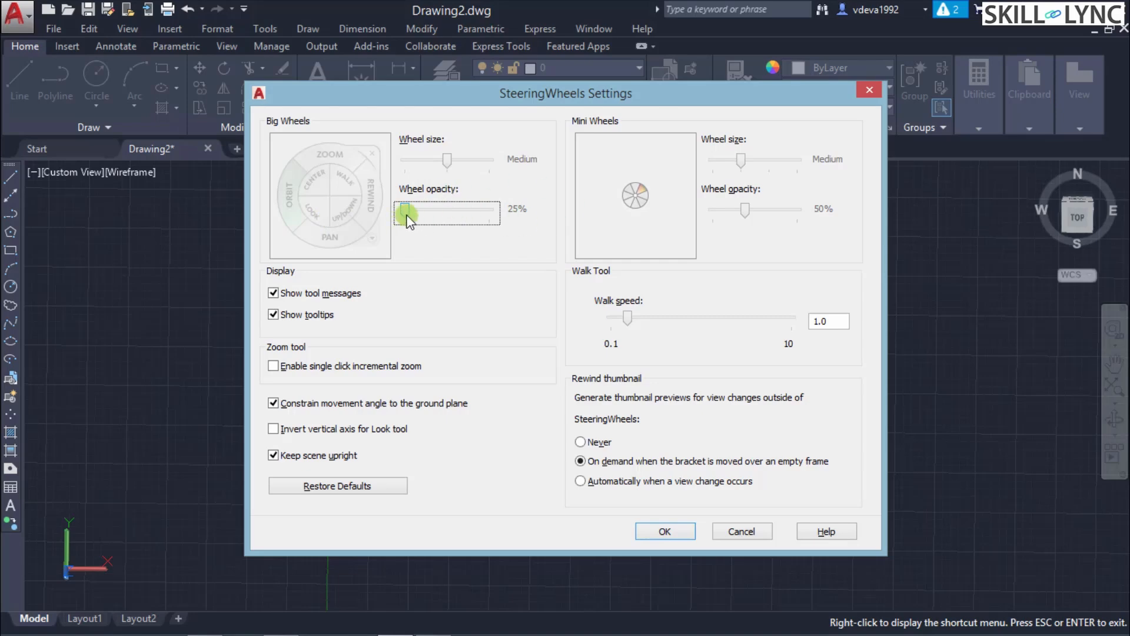
{"action": "left_click", "coordinate": [668, 531]}
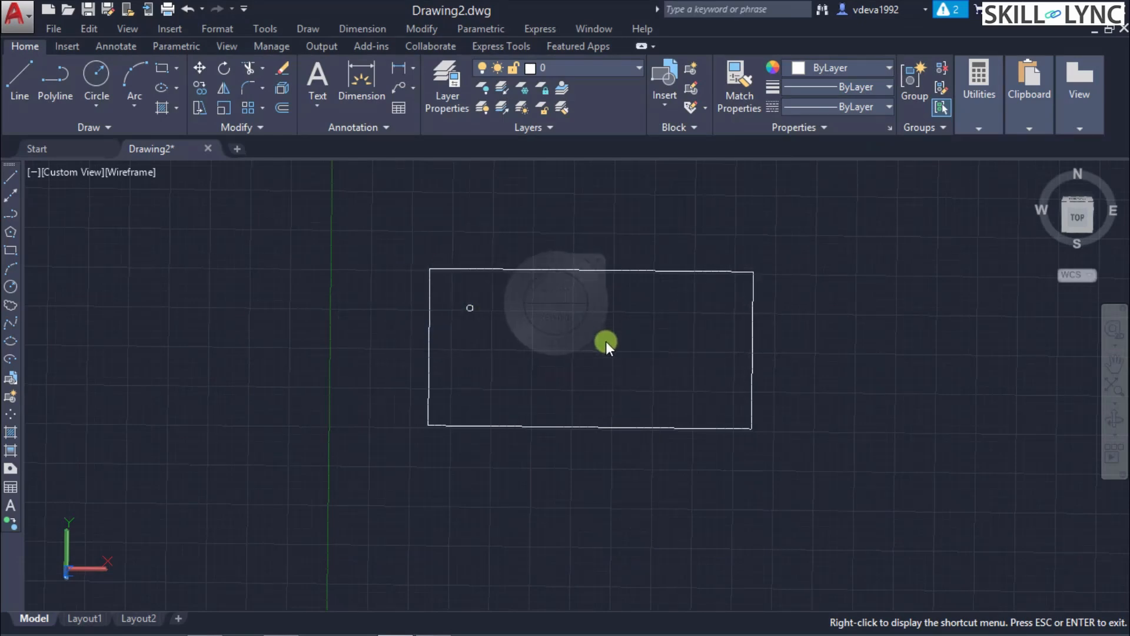
- Reopen the SteeringWheels settings, raise the opacity of the big wheels, and apply the change
{"action": "right_click", "coordinate": [624, 301]}
{"action": "left_click", "coordinate": [654, 312]}
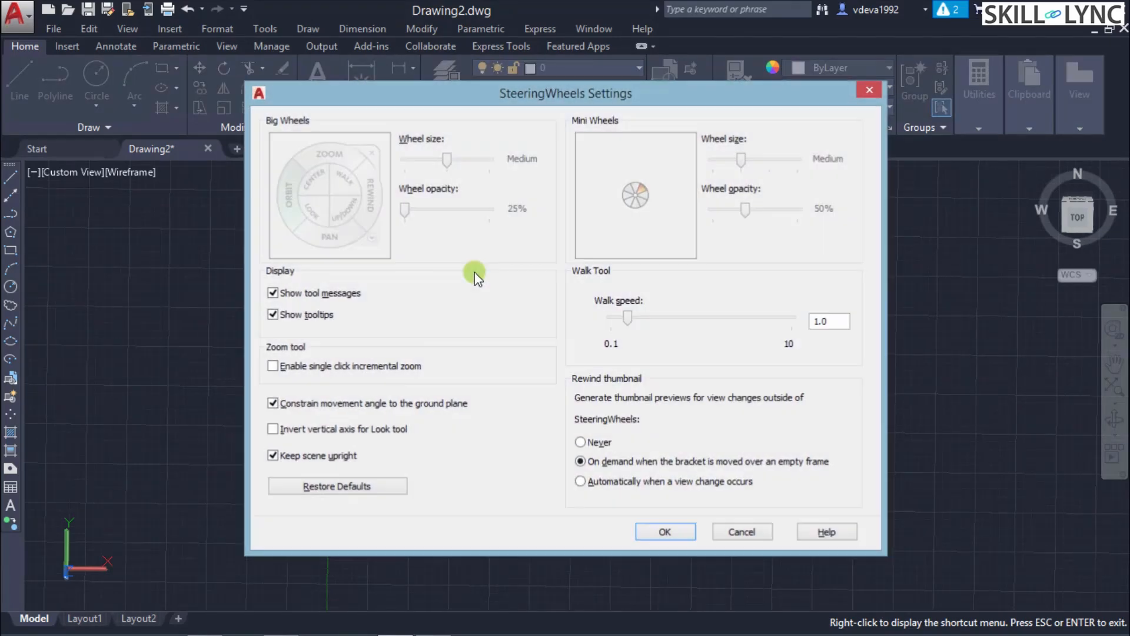
{"action": "left_click_drag", "start_coordinate": [404, 210], "coordinate": [471, 209]}
{"action": "left_click", "coordinate": [680, 531]}
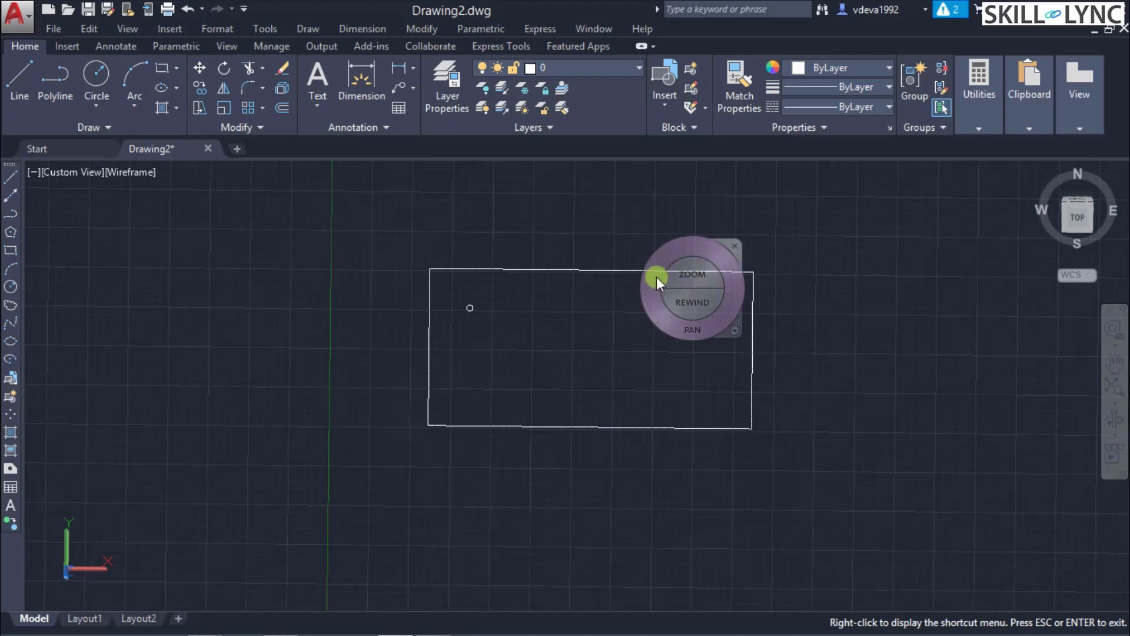
- Set the big wheels' opacity to 50% and enable single click incremental zoom in the SteeringWheels settings
{"action": "right_click", "coordinate": [688, 305]}
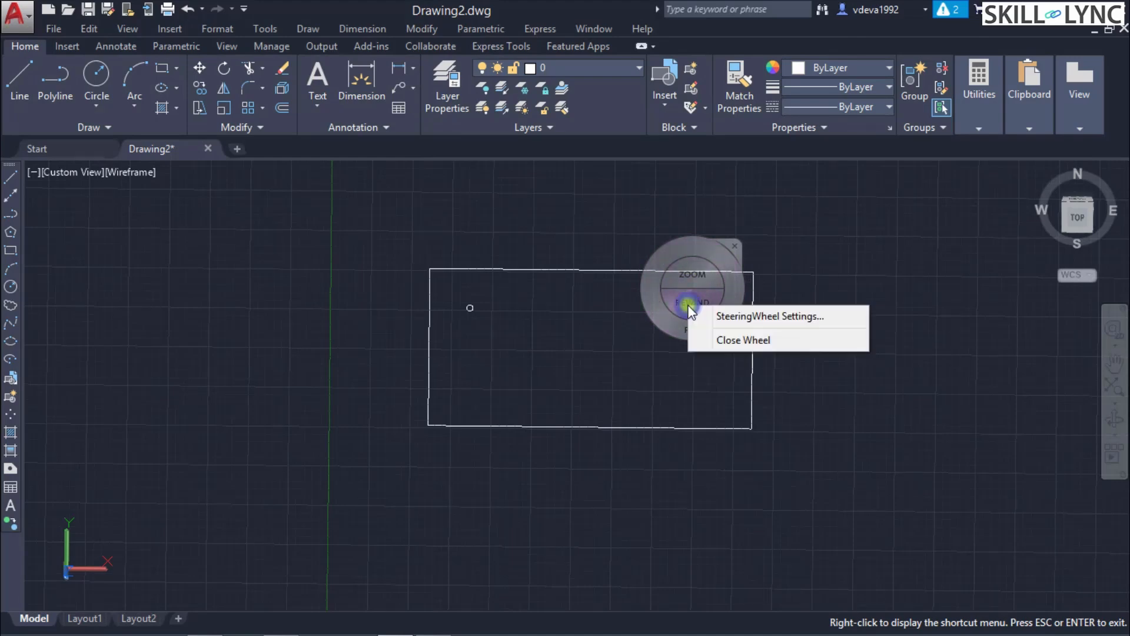
{"action": "left_click", "coordinate": [721, 313]}
{"action": "left_click_drag", "start_coordinate": [501, 209], "coordinate": [434, 216]}
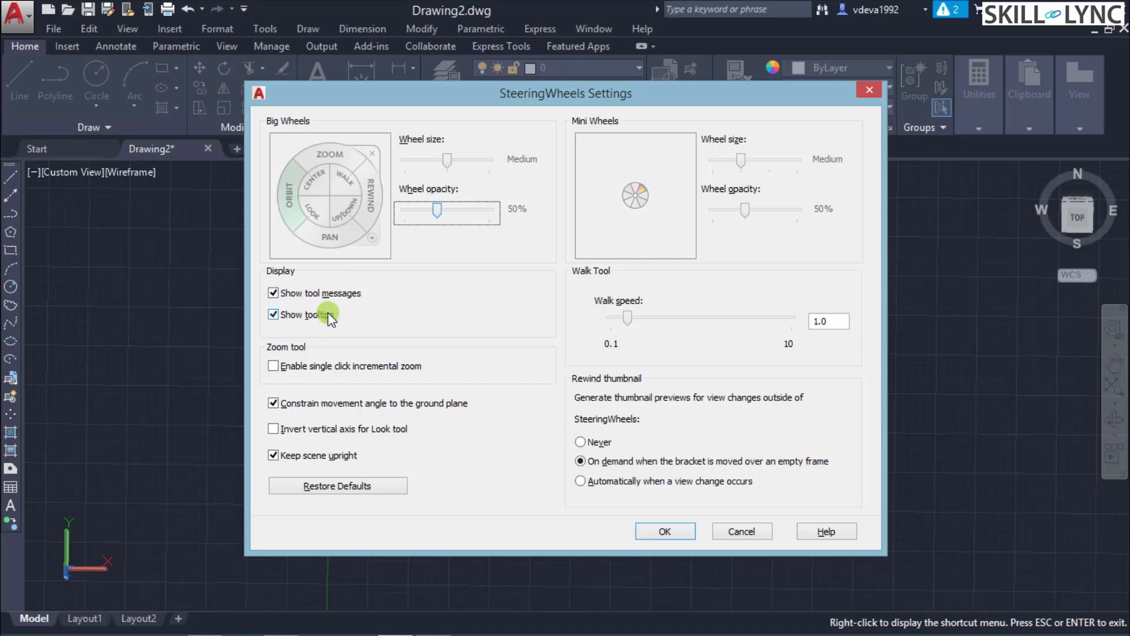
{"action": "left_click", "coordinate": [367, 367]}
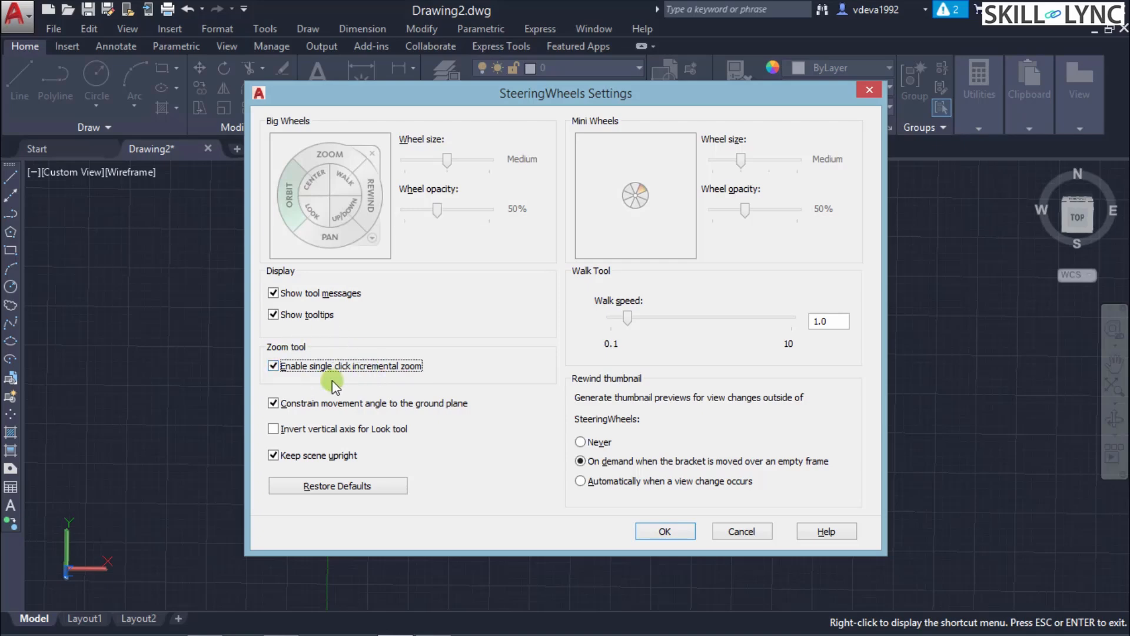
{"action": "left_click", "coordinate": [683, 533]}
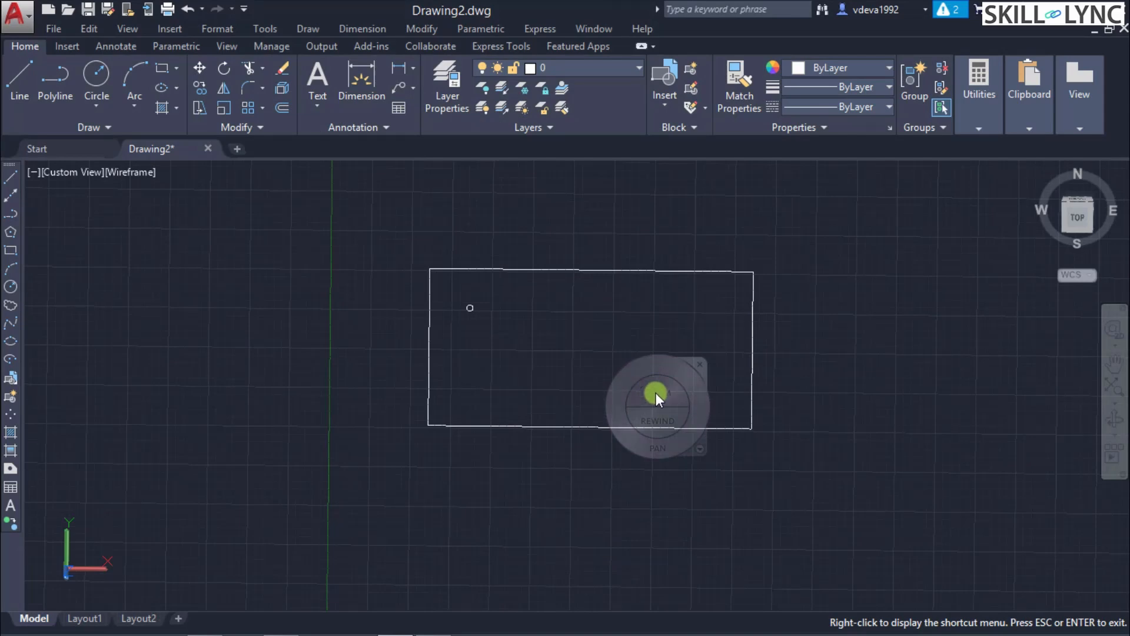
- Zoom in on the rectangle in increments with the 2D Wheel's Zoom tool
{"action": "left_click", "coordinate": [656, 393]}
{"action": "left_click", "coordinate": [656, 393]}
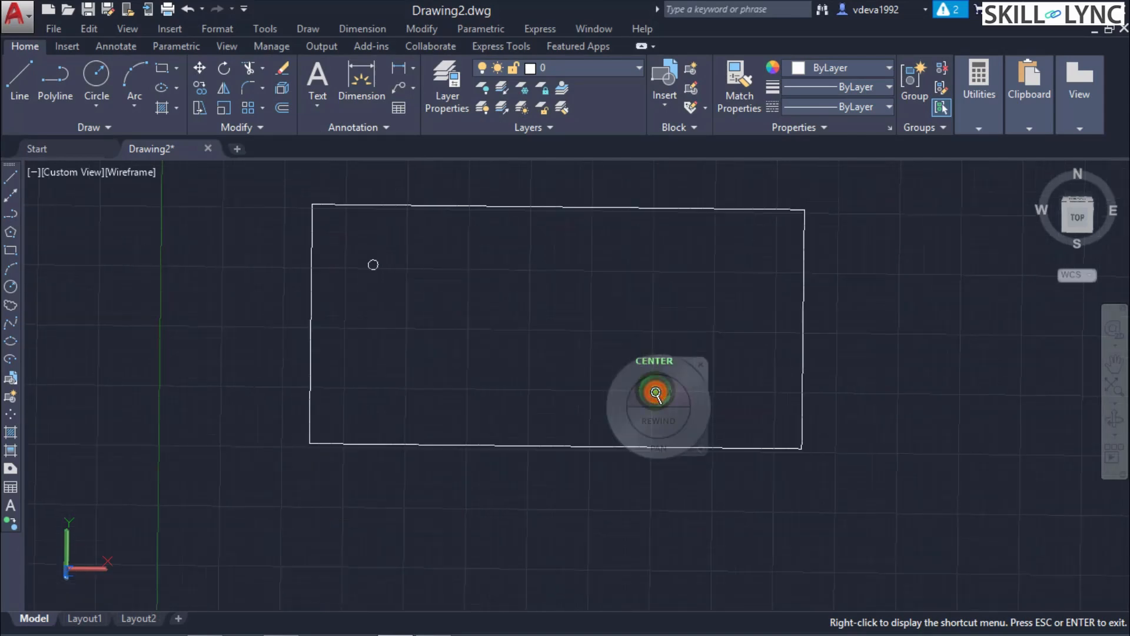
{"action": "left_click", "coordinate": [656, 392]}
{"action": "left_click_drag", "start_coordinate": [656, 392], "coordinate": [655, 391]}
{"action": "left_click", "coordinate": [902, 441]}
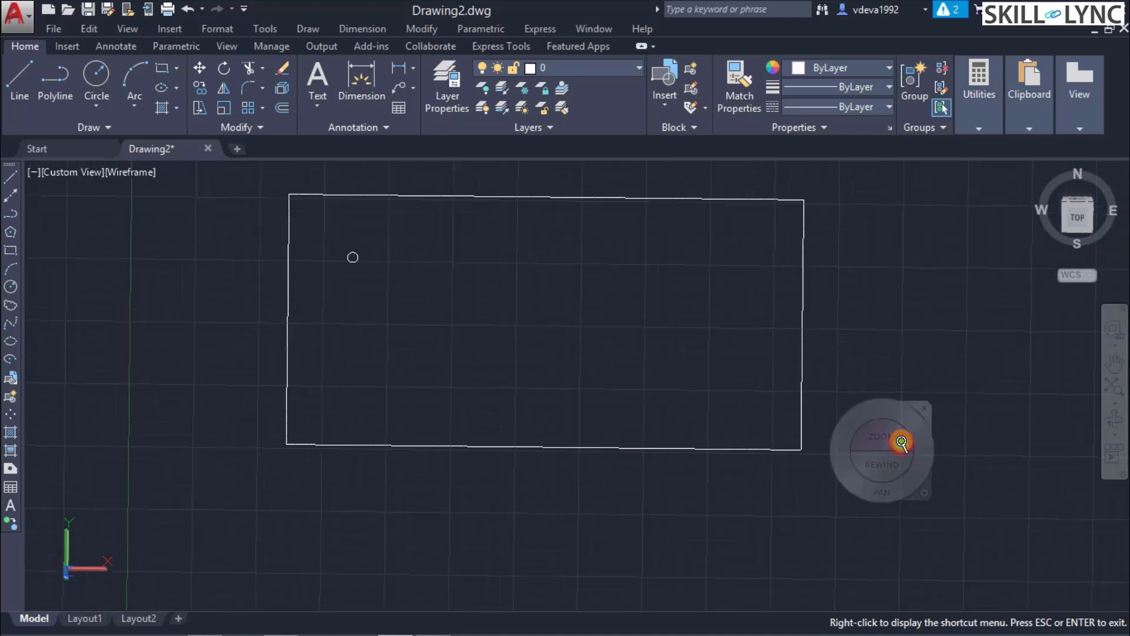
- Zoom in one more increment with the 2D Wheel, and rewind to an earlier view of the whole rectangle
{"action": "left_click", "coordinate": [902, 440]}
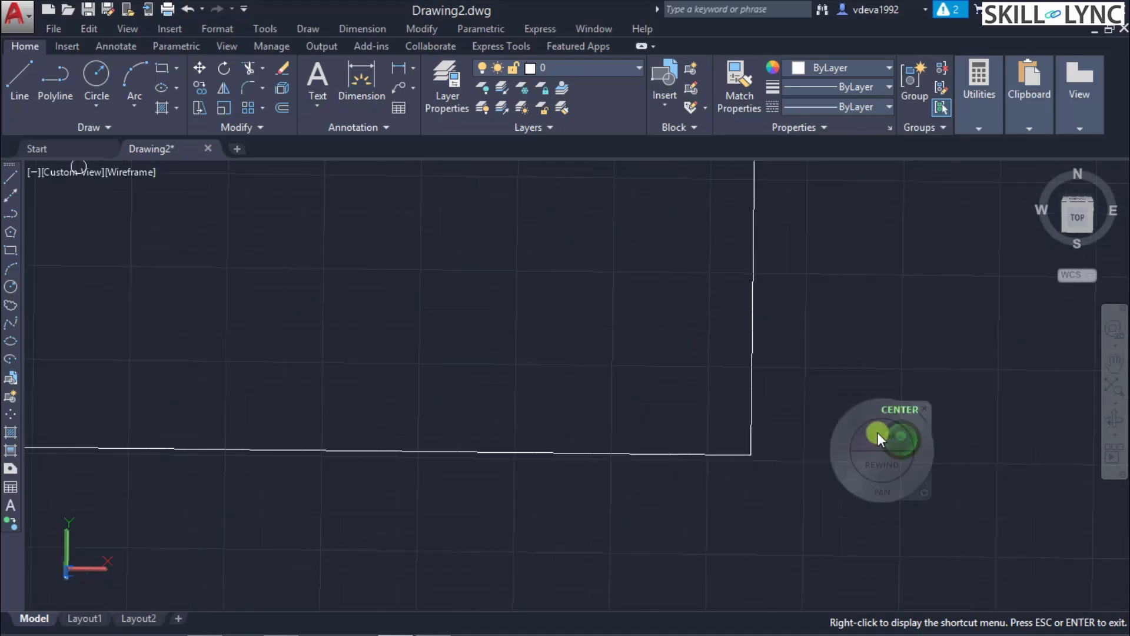
{"action": "left_click_drag", "start_coordinate": [895, 468], "coordinate": [596, 449]}
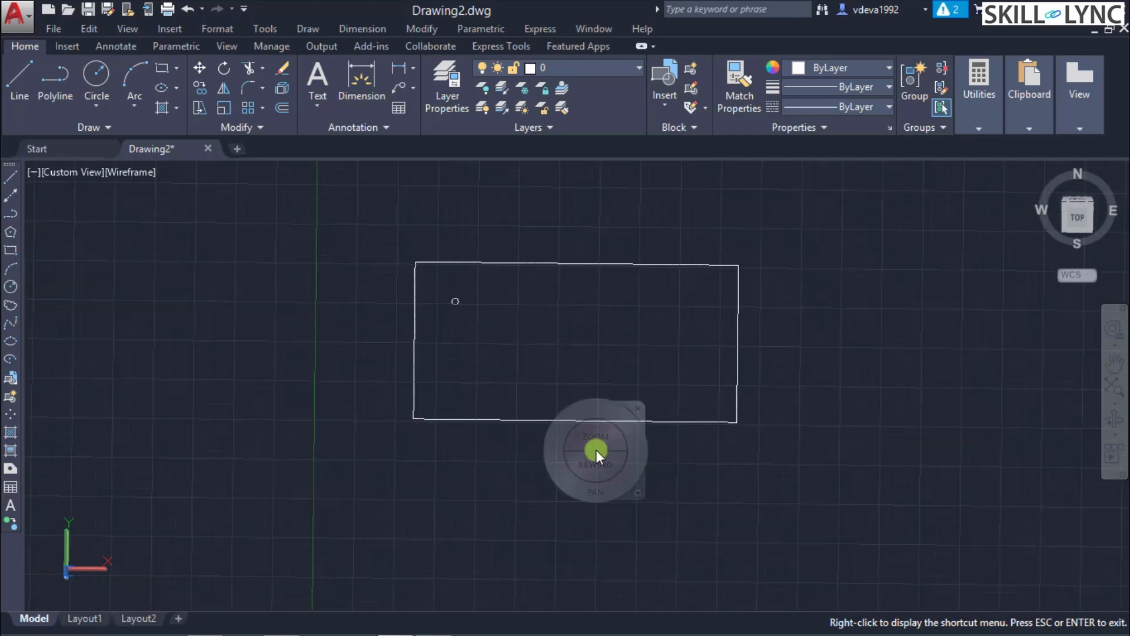
- Disable single click incremental zoom and enable the inverted vertical axis for the Look tool in the SteeringWheels settings
{"action": "right_click", "coordinate": [596, 450]}
{"action": "left_click", "coordinate": [643, 462]}
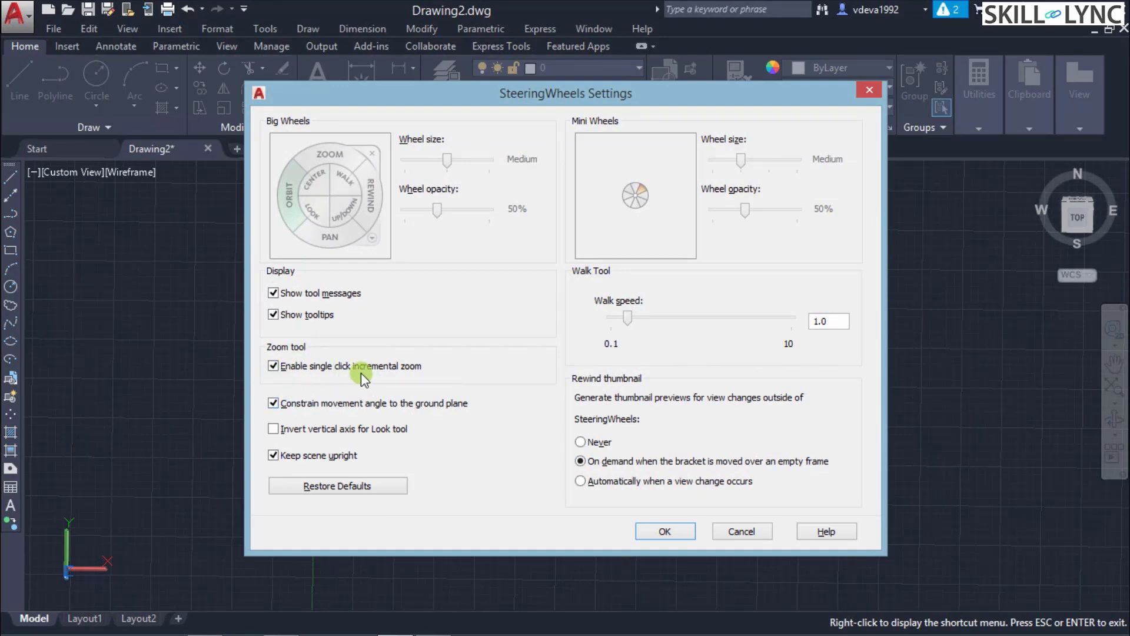
{"action": "left_click", "coordinate": [326, 367]}
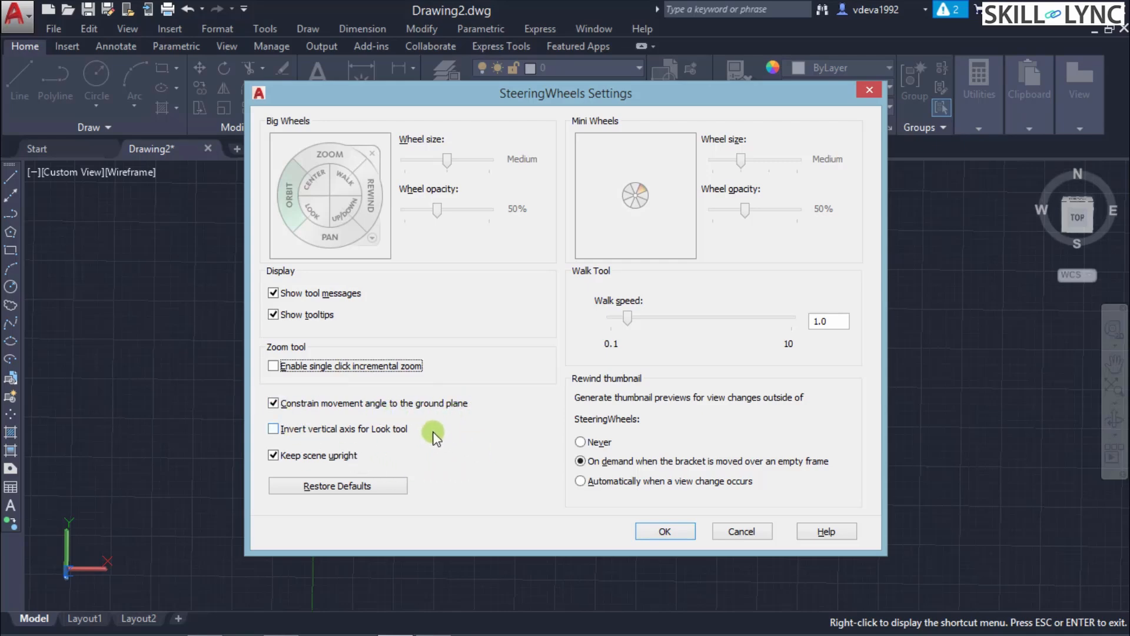
{"action": "left_click", "coordinate": [343, 427]}
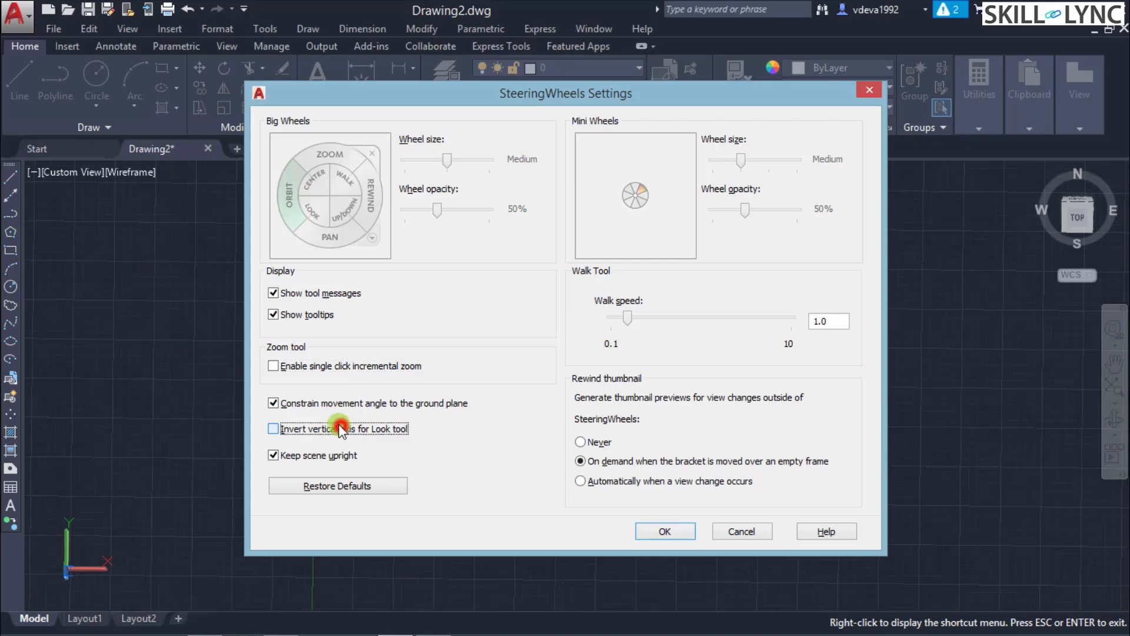
{"action": "left_click", "coordinate": [684, 533]}
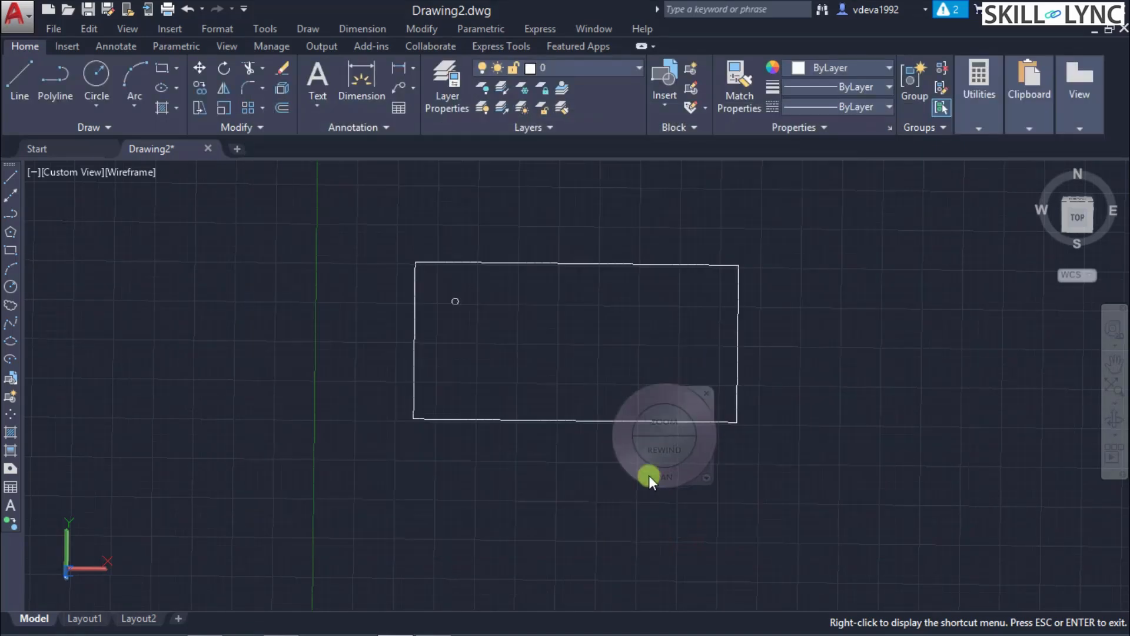
- Replace the 2D Wheel with the Mini Tour Building Wheel and swing the view with its Look tool
{"action": "right_click", "coordinate": [656, 468]}
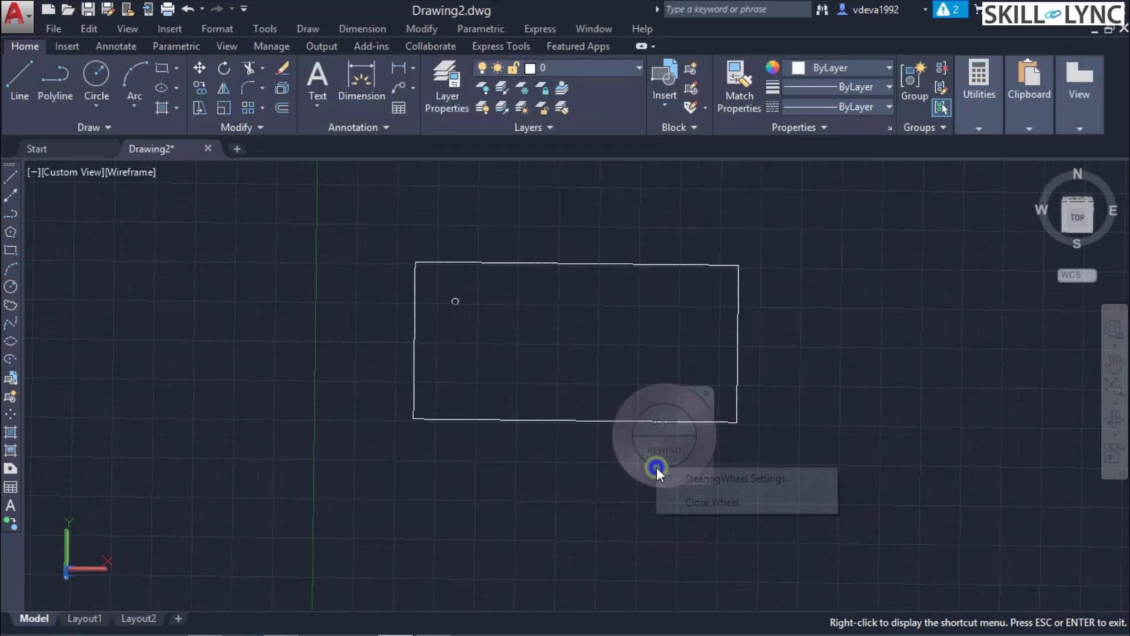
{"action": "left_click", "coordinate": [695, 502]}
{"action": "left_click", "coordinate": [1114, 345]}
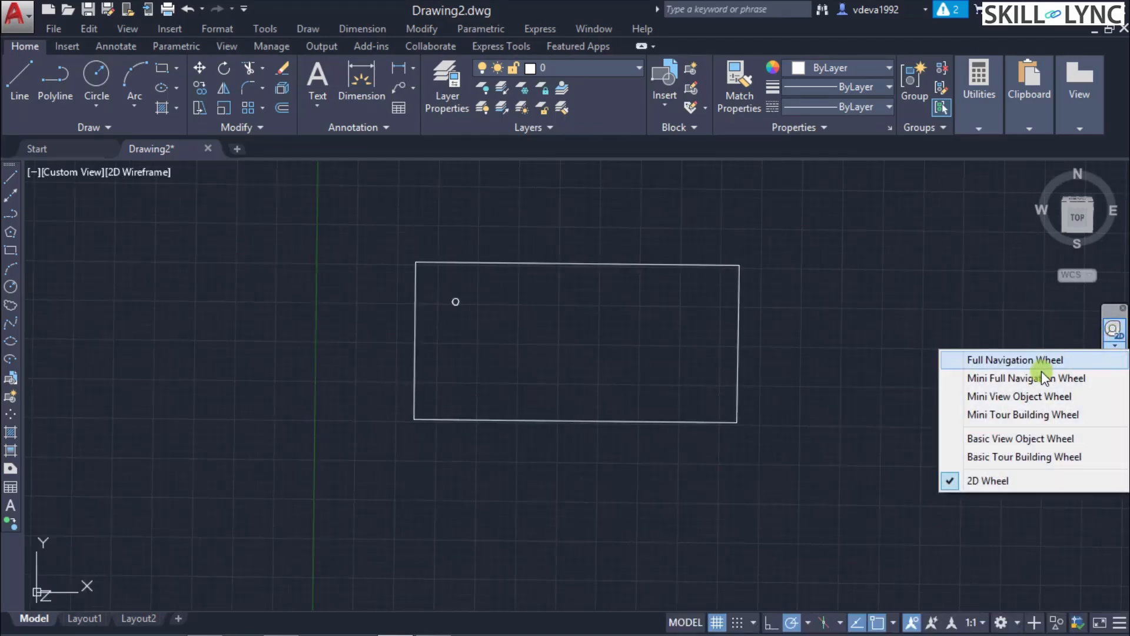
{"action": "left_click", "coordinate": [1034, 415]}
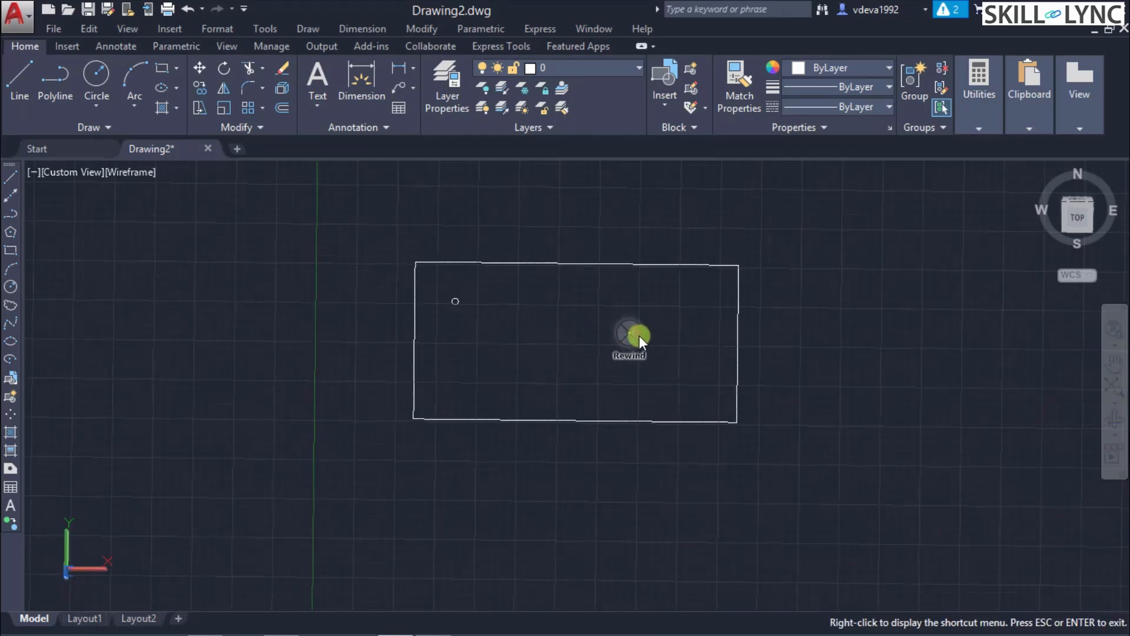
{"action": "left_click_drag", "start_coordinate": [624, 331], "coordinate": [588, 341]}
- Turn off the inverted vertical axis for the Look tool in the wheel settings and try the Look tool
{"action": "right_click", "coordinate": [588, 342]}
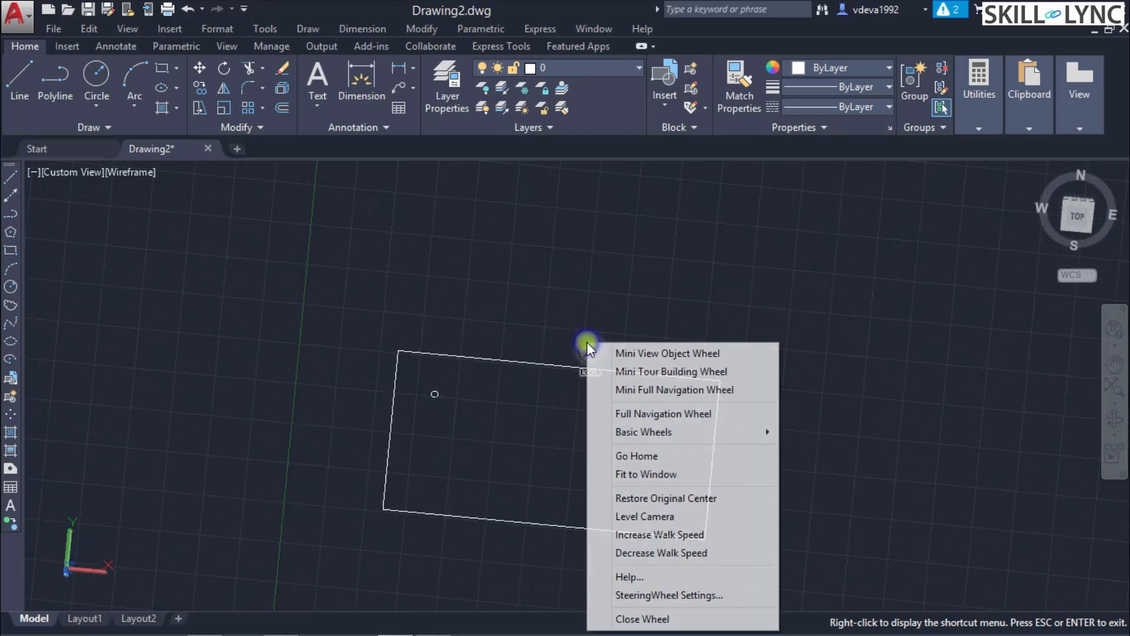
{"action": "left_click", "coordinate": [685, 592]}
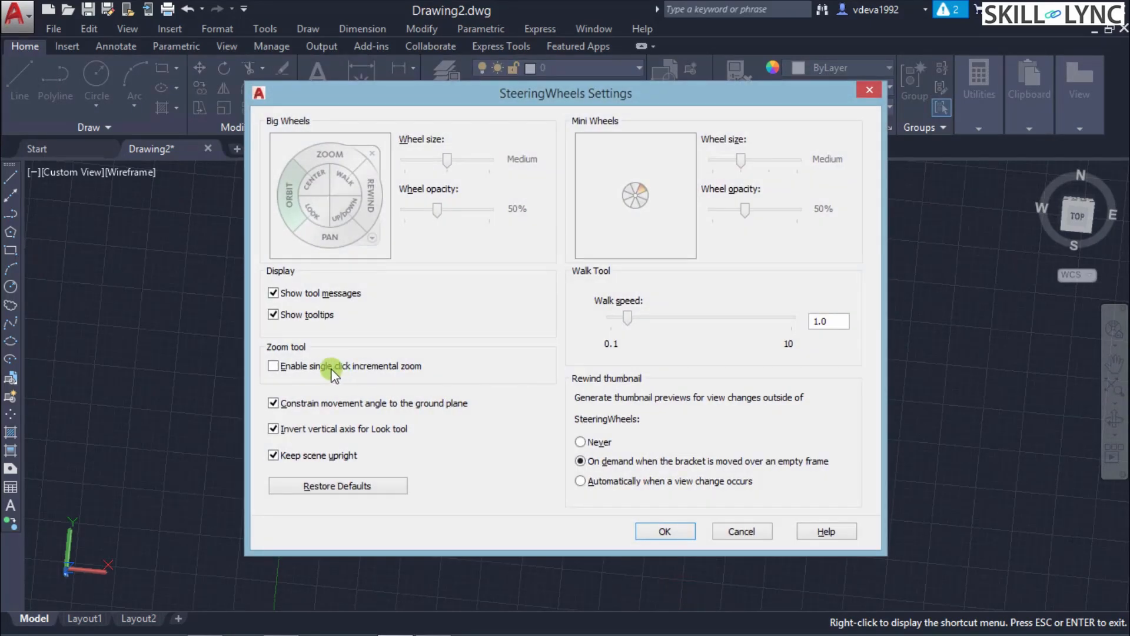
{"action": "left_click", "coordinate": [352, 429]}
{"action": "left_click", "coordinate": [684, 534]}
{"action": "mouse_move", "coordinate": [622, 428]}
{"action": "left_mouse_down"}
{"action": "mouse_move", "coordinate": [616, 389]}
{"action": "mouse_move", "coordinate": [625, 492]}
{"action": "mouse_move", "coordinate": [618, 409]}
{"action": "mouse_move", "coordinate": [615, 446]}
{"action": "mouse_move", "coordinate": [513, 440]}
{"action": "mouse_move", "coordinate": [606, 434]}
{"action": "left_mouse_up"}
- Turn the Look tool's inverted vertical axis back on in the wheel settings and swing the view again
{"action": "right_click", "coordinate": [606, 434]}
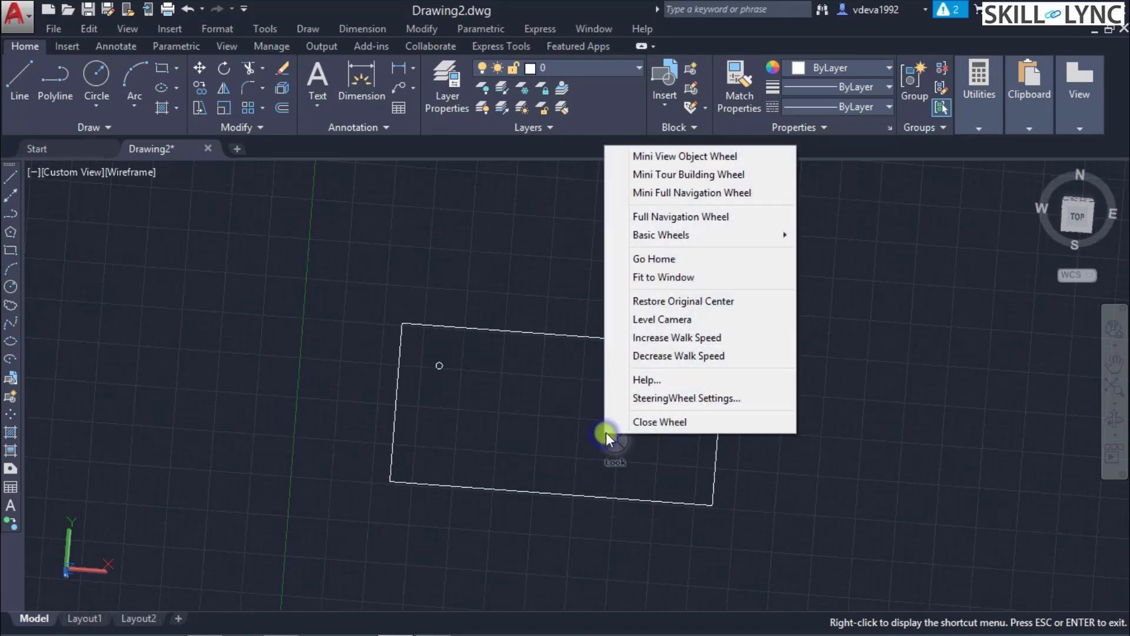
{"action": "left_click", "coordinate": [690, 398]}
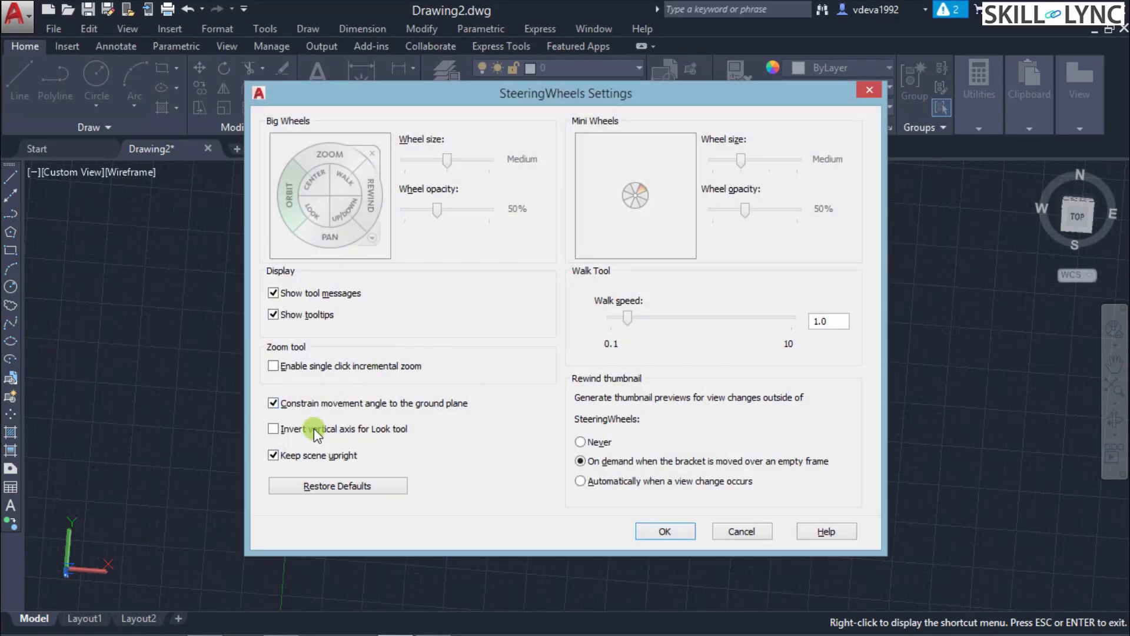
{"action": "left_click", "coordinate": [313, 428]}
{"action": "left_click", "coordinate": [665, 531]}
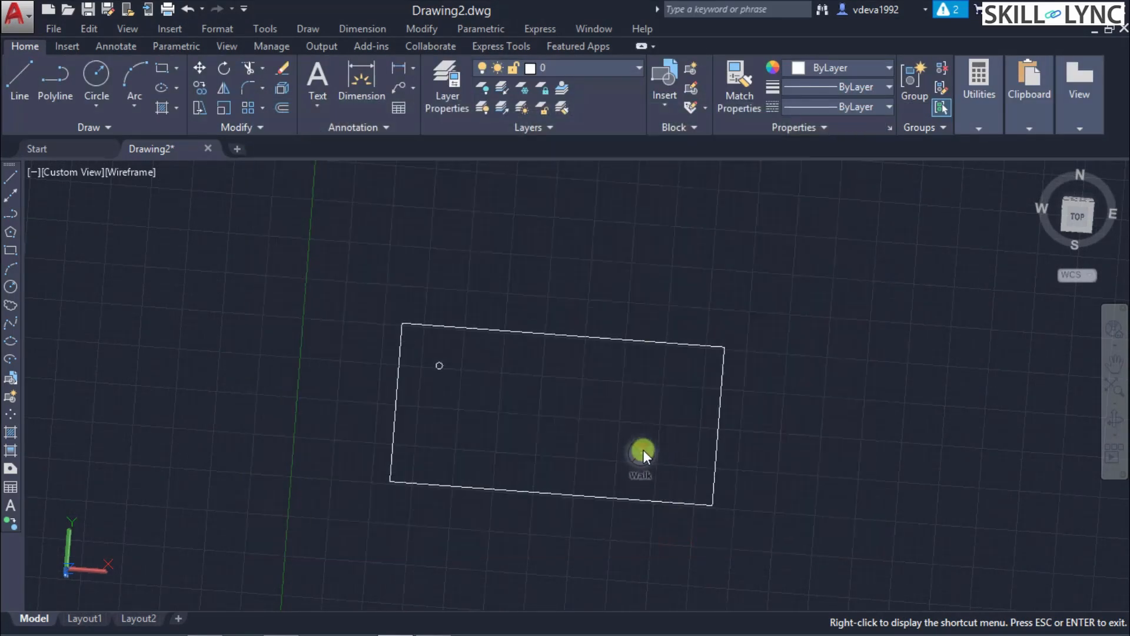
{"action": "mouse_move", "coordinate": [630, 448]}
{"action": "left_mouse_down"}
{"action": "mouse_move", "coordinate": [606, 275]}
{"action": "mouse_move", "coordinate": [652, 455]}
{"action": "mouse_move", "coordinate": [643, 356]}
{"action": "mouse_move", "coordinate": [643, 433]}
{"action": "left_mouse_up"}
- Review the Walk Tool speed in the SteeringWheels settings, and move through the view with the Walk tool
{"action": "right_click", "coordinate": [641, 426]}
{"action": "left_click", "coordinate": [678, 461]}
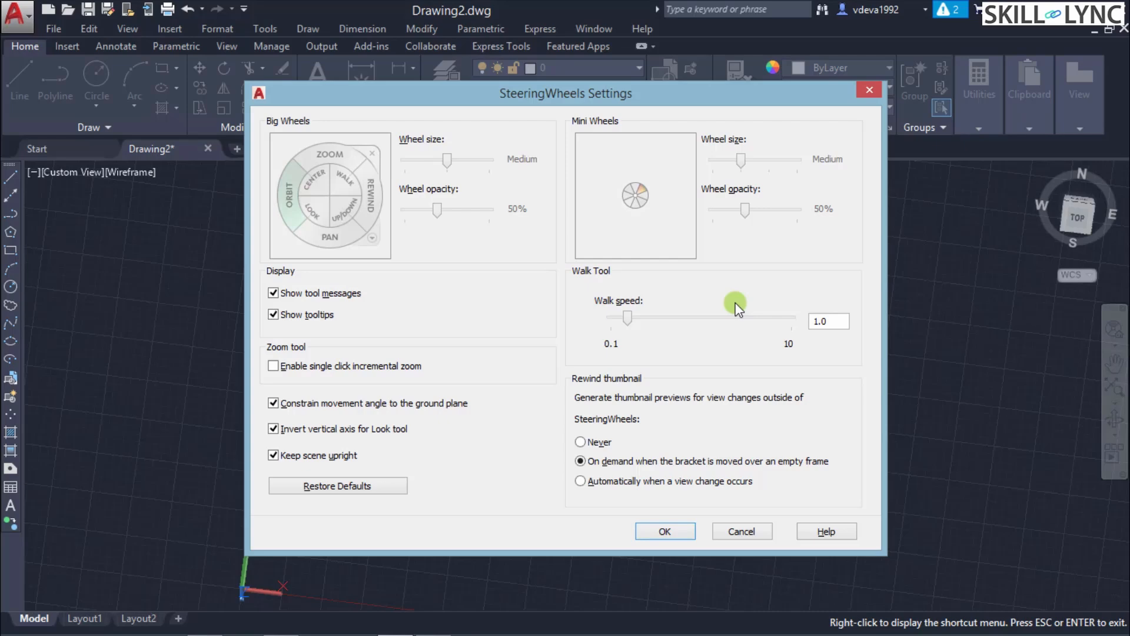
{"action": "left_click", "coordinate": [687, 536]}
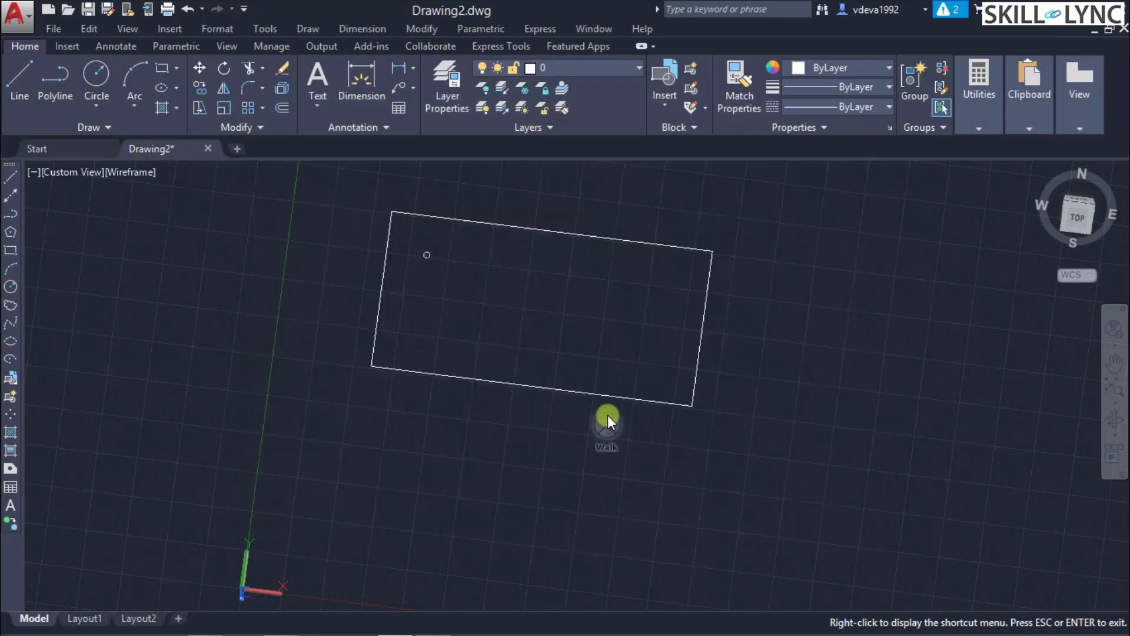
{"action": "left_click_drag", "start_coordinate": [607, 415], "coordinate": [585, 500]}
- Raise the walk speed to 5.3 in the SteeringWheels settings and walk through the view at that speed
{"action": "right_click", "coordinate": [585, 496]}
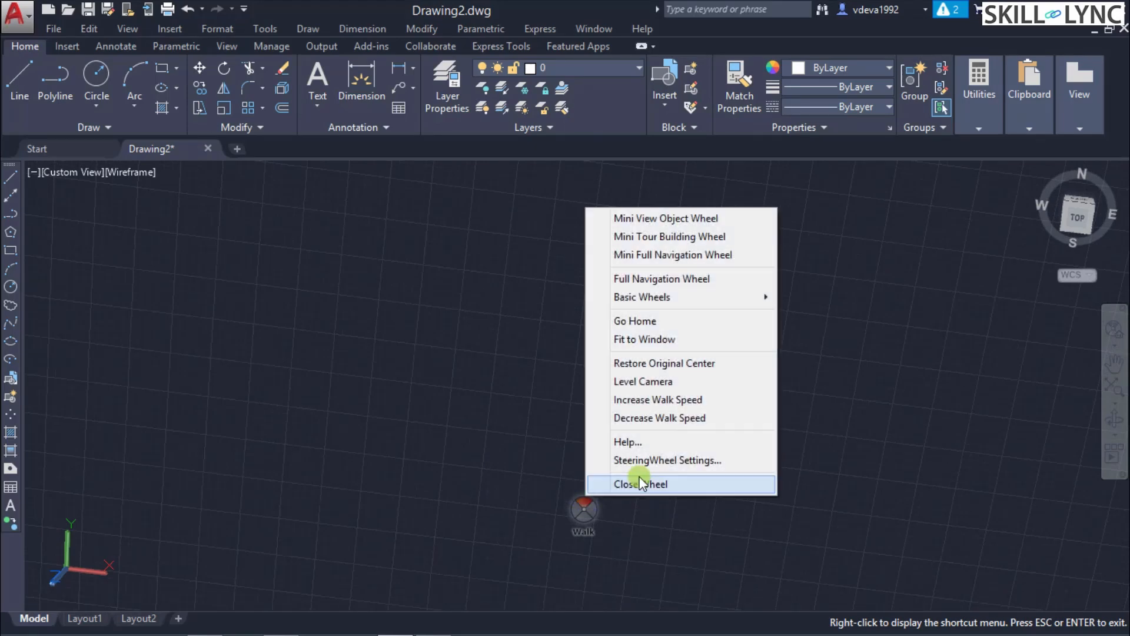
{"action": "left_click", "coordinate": [645, 458]}
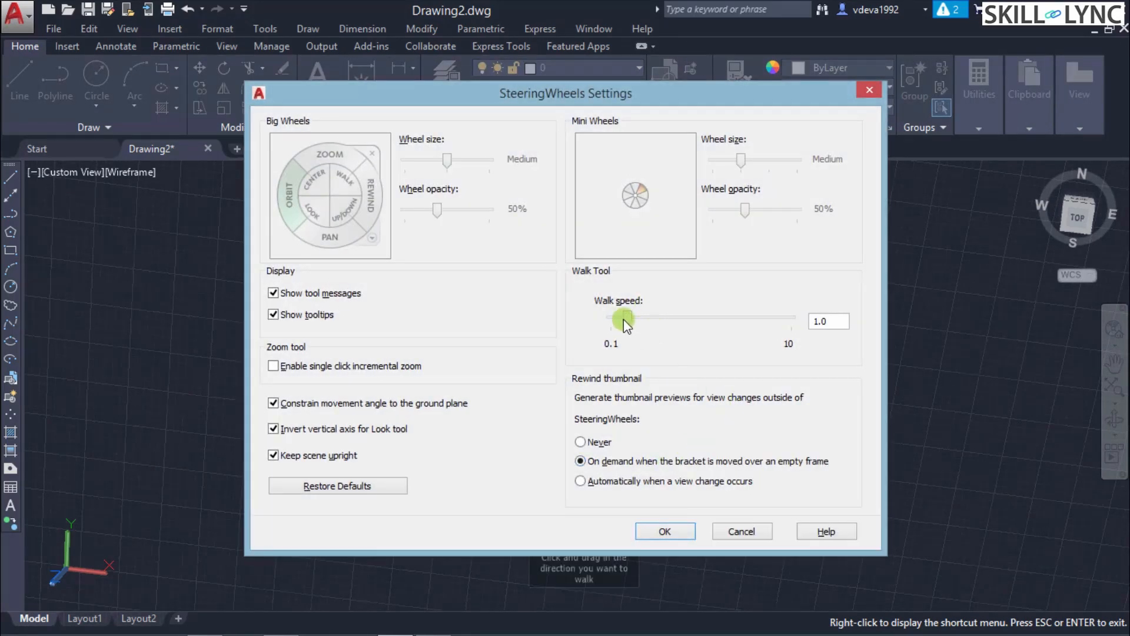
{"action": "left_click_drag", "start_coordinate": [623, 319], "coordinate": [701, 323]}
{"action": "left_click", "coordinate": [663, 531]}
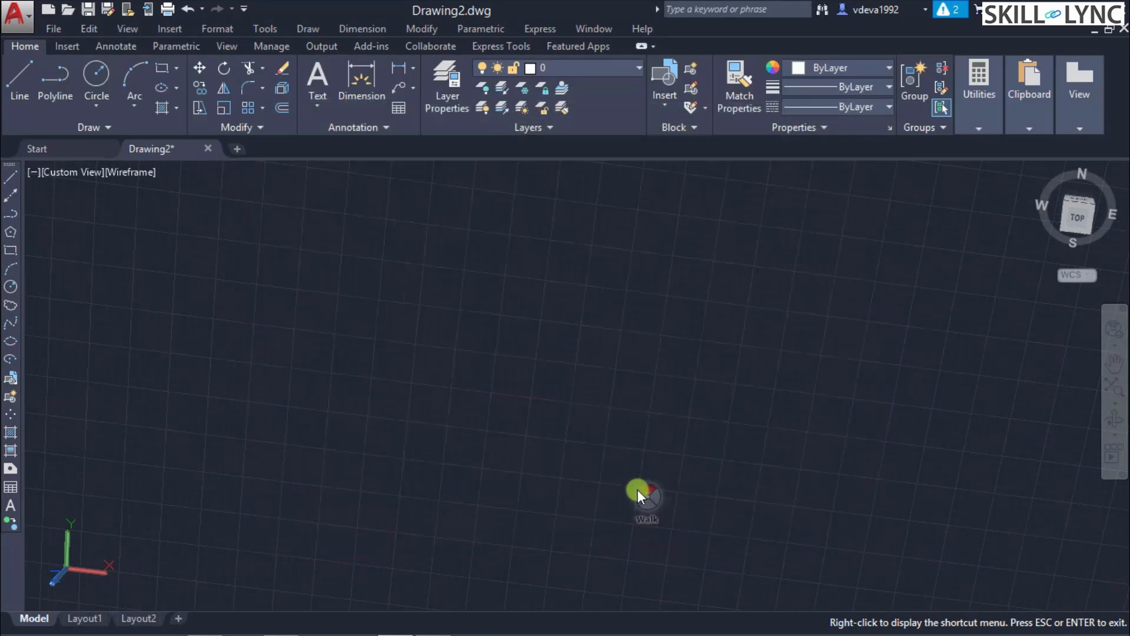
{"action": "left_click_drag", "start_coordinate": [638, 489], "coordinate": [581, 584]}
- Reopen the SteeringWheels settings to review the Restore Defaults option and the wheel options, and close them
{"action": "right_click", "coordinate": [572, 418]}
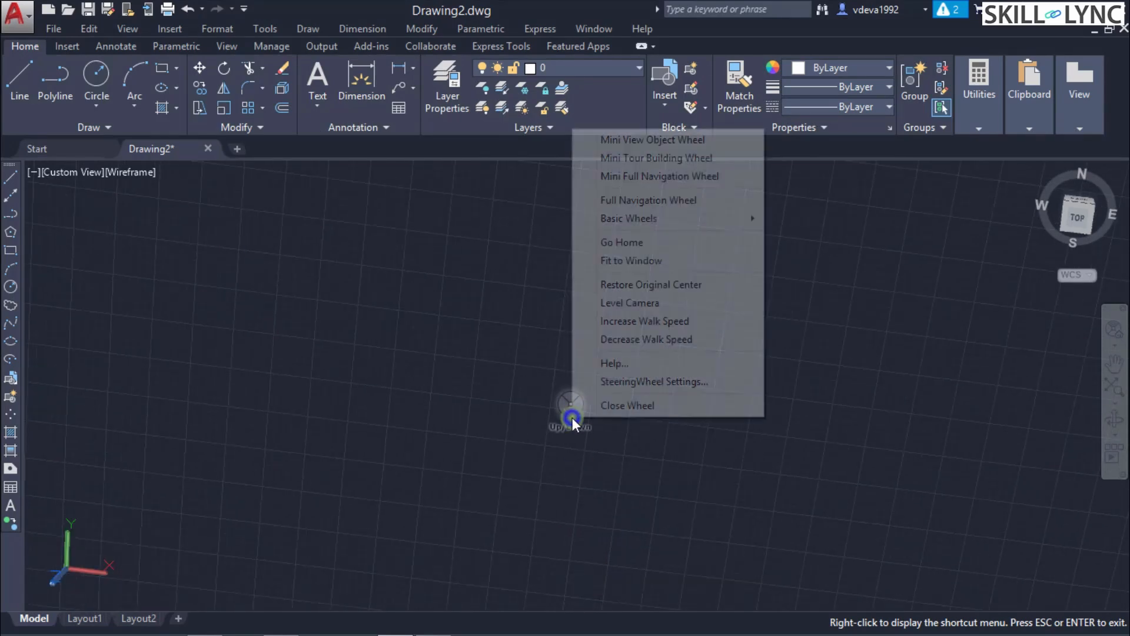
{"action": "left_click", "coordinate": [655, 382]}
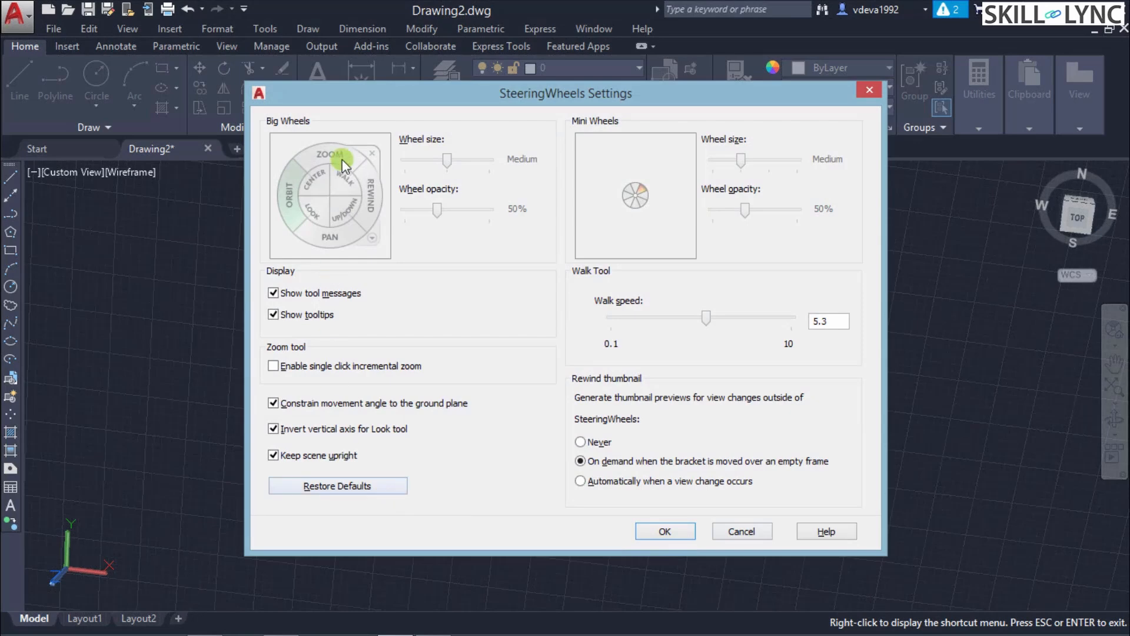
{"action": "left_click", "coordinate": [653, 532]}
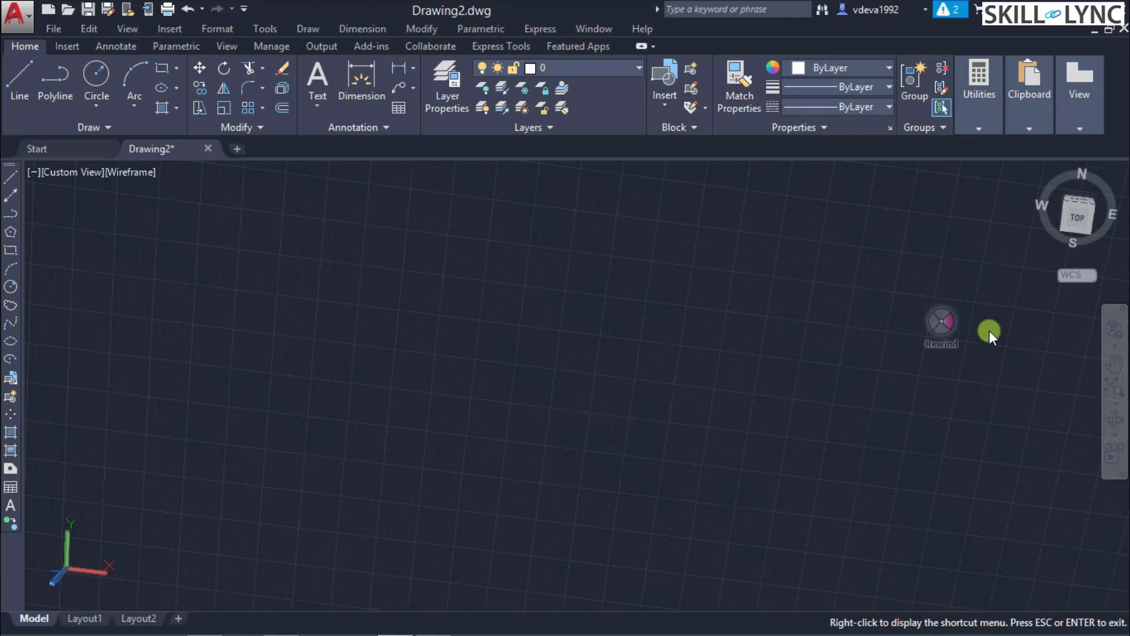
- Zoom to the drawing's extents and set the view to Top
{"action": "left_click", "coordinate": [1118, 388]}
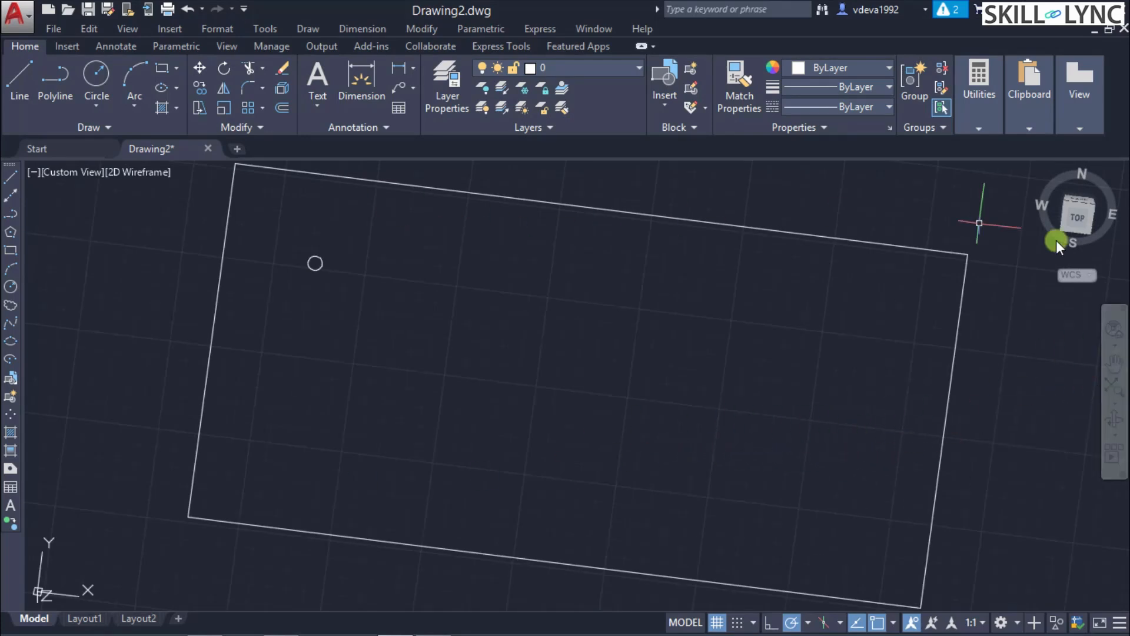
{"action": "left_click", "coordinate": [1076, 218]}
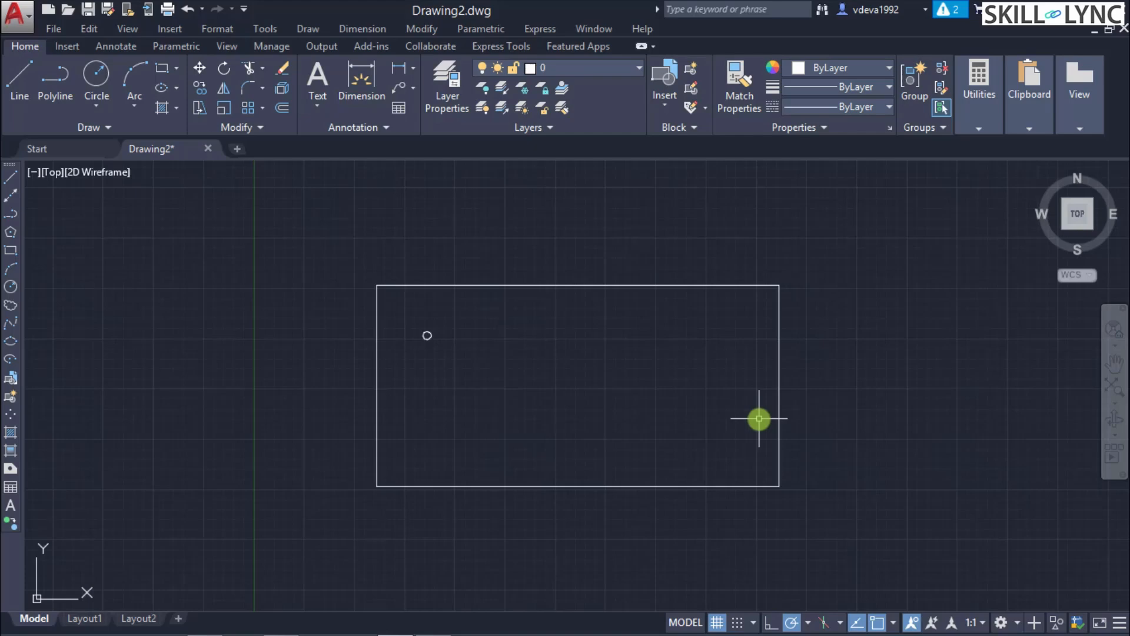
- Draw a donut with inside diameter 50 and outside diameter 100 centred in the rectangle
{"action": "type", "text": "DO"}
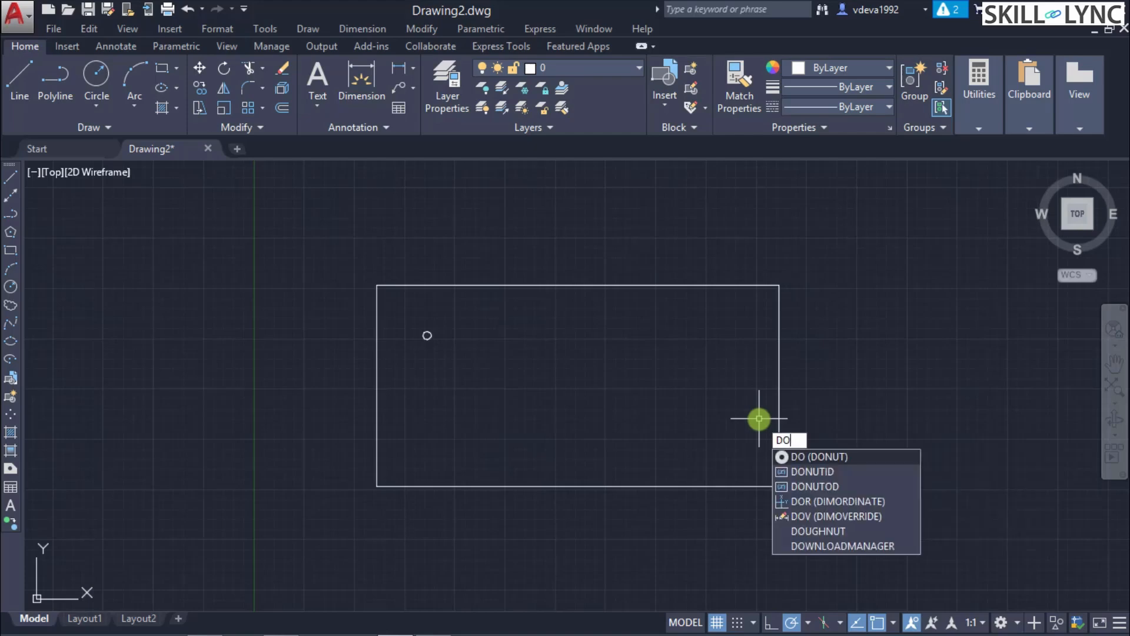
{"action": "left_click", "coordinate": [818, 457]}
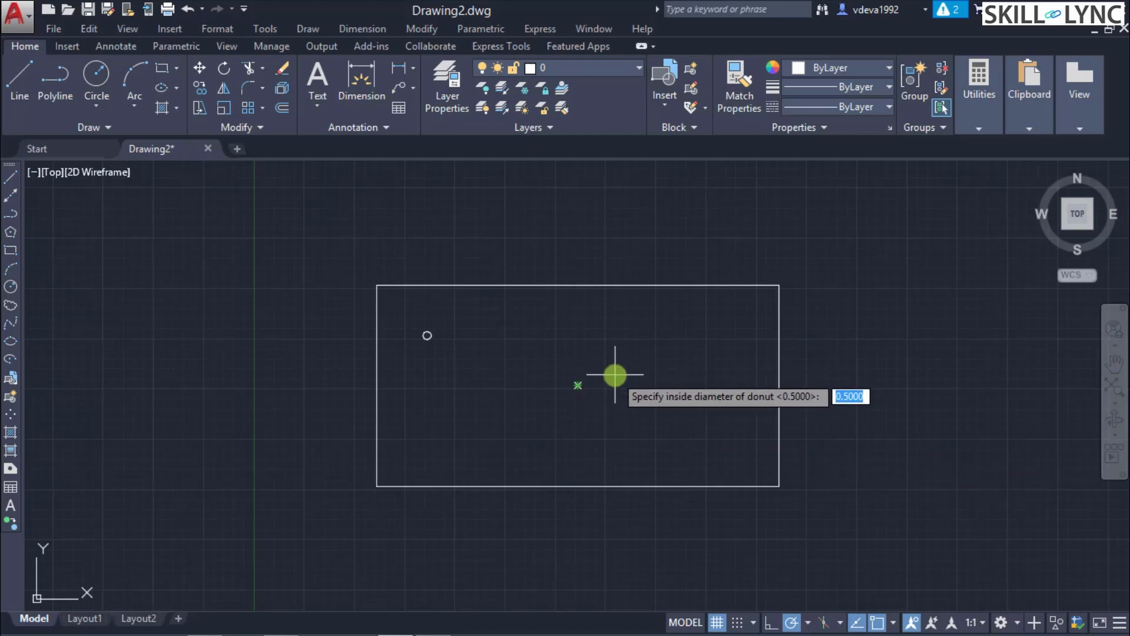
{"action": "type", "text": "10"}
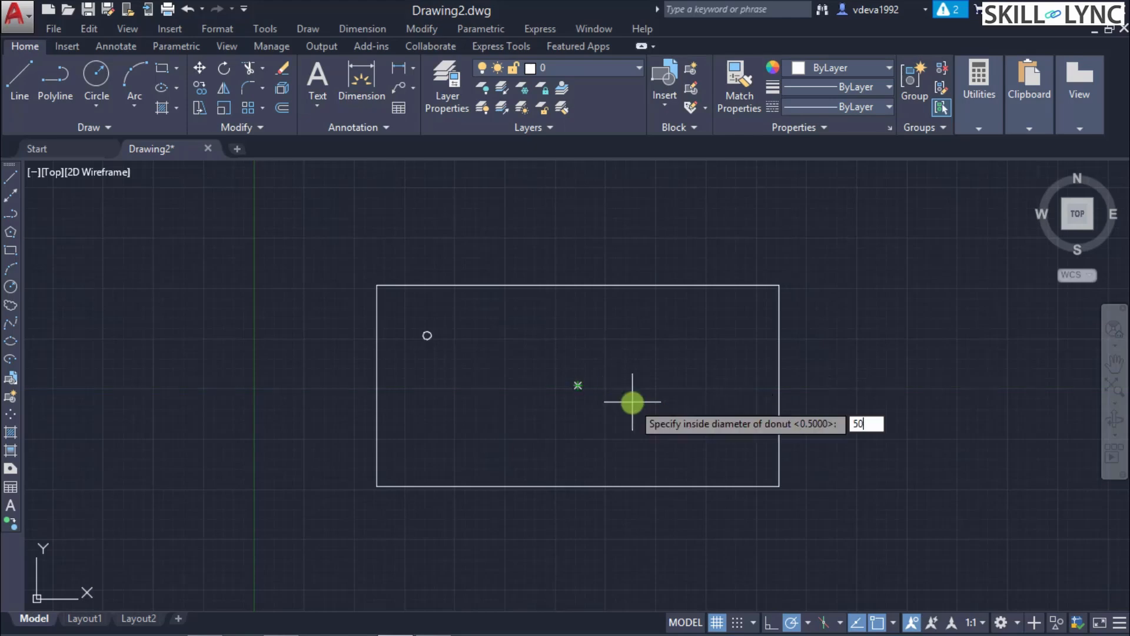
{"action": "key", "text": "Return"}
{"action": "type", "text": "100"}
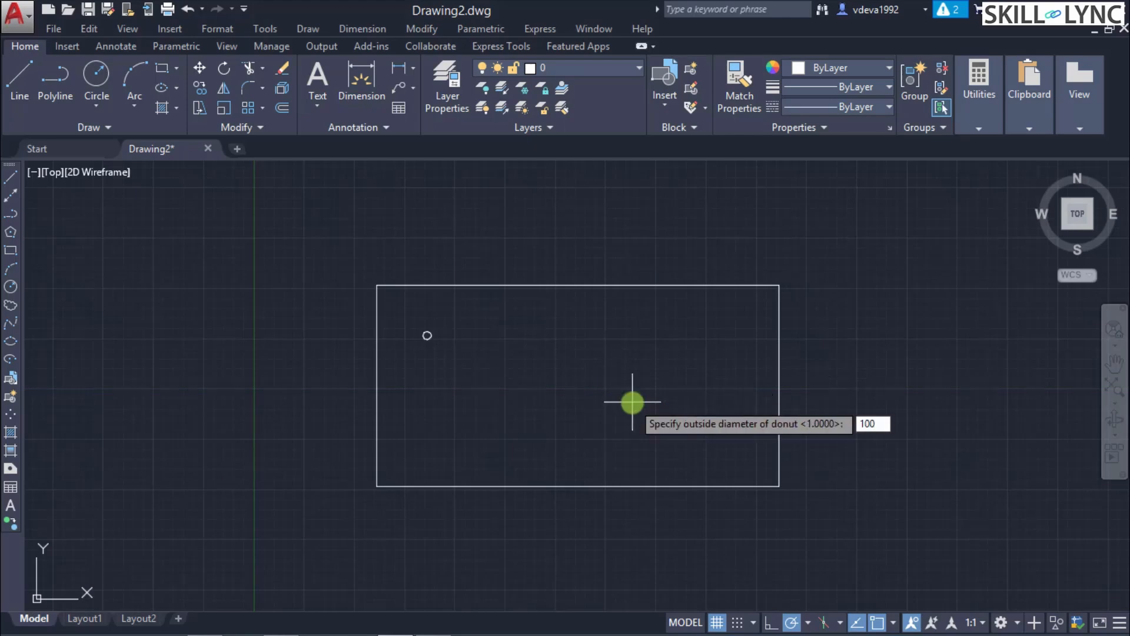
{"action": "key", "text": "Return"}
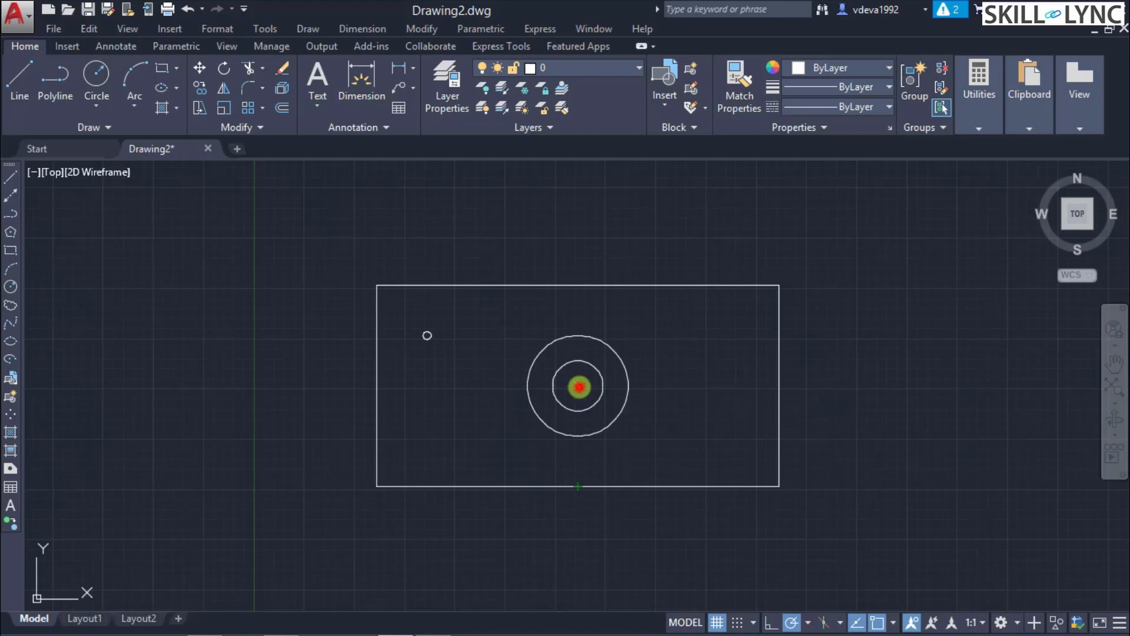
{"action": "left_click", "coordinate": [578, 386]}
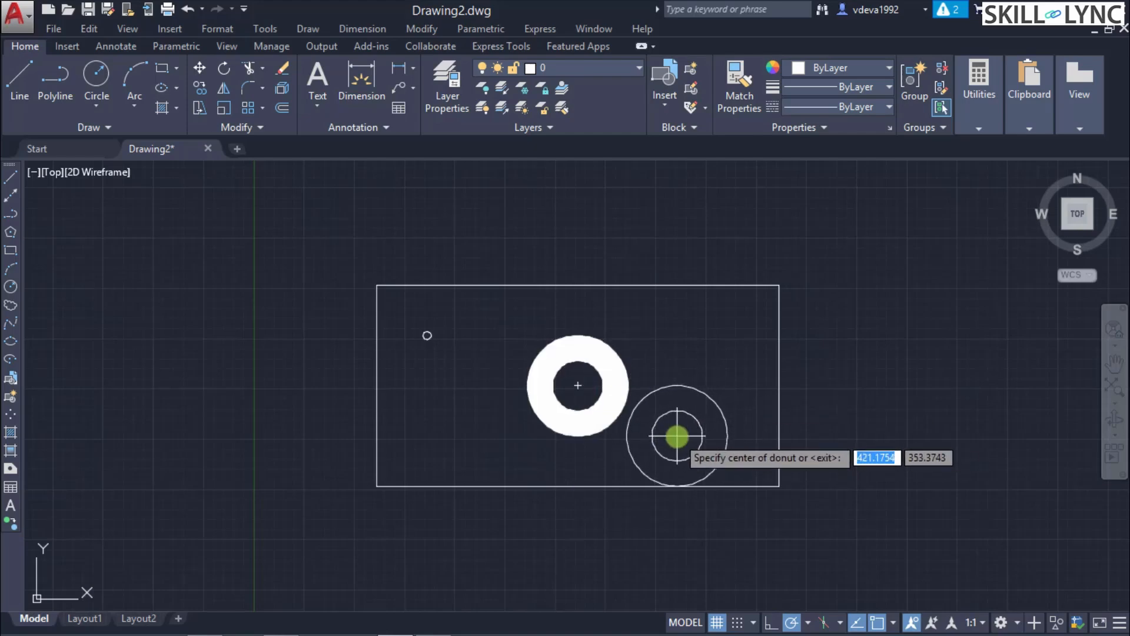
{"action": "key", "text": "Return"}
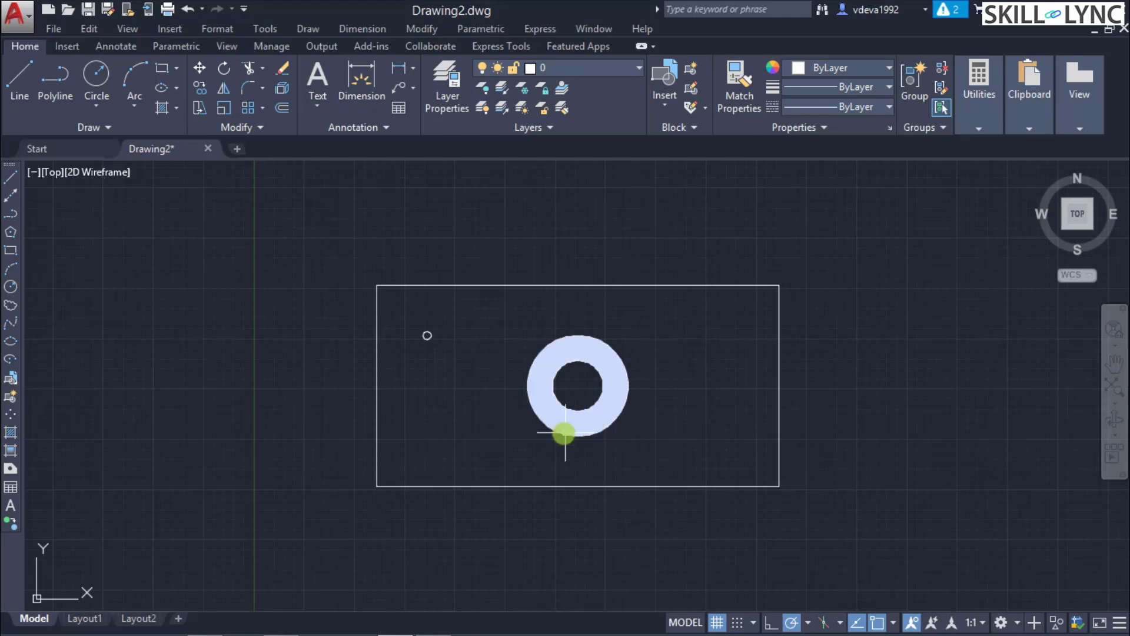
- Examine the donut's filled ring up close and in relation to the surrounding rectangle
{"action": "mouse_move", "coordinate": [564, 433]}
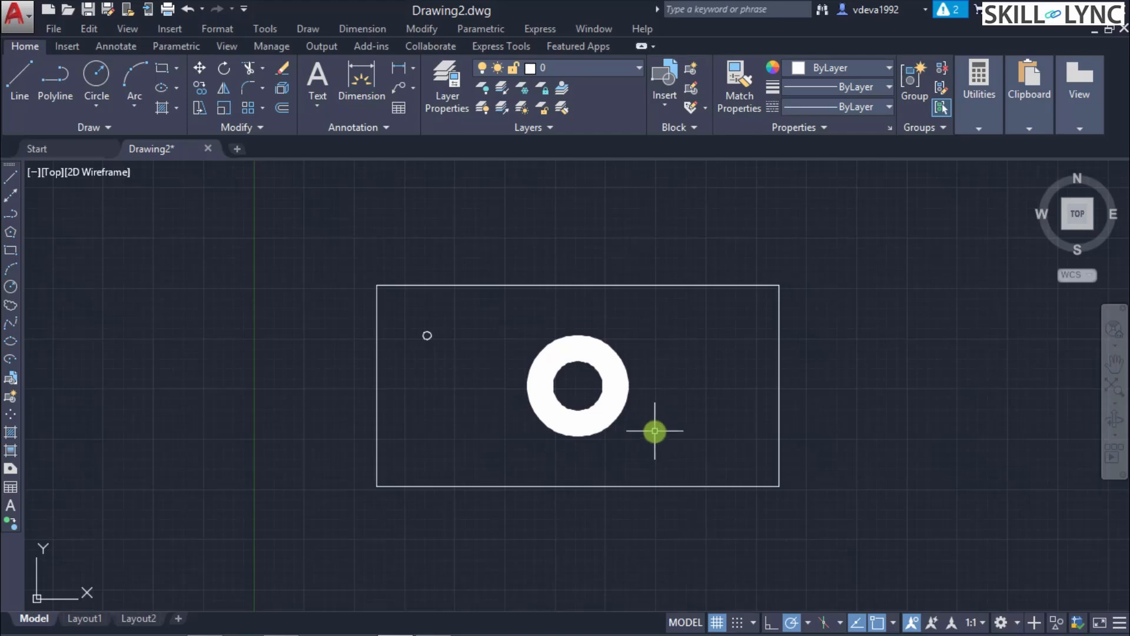
{"action": "scroll", "coordinate": [598, 421], "scroll_direction": "up", "scroll_amount": 8}
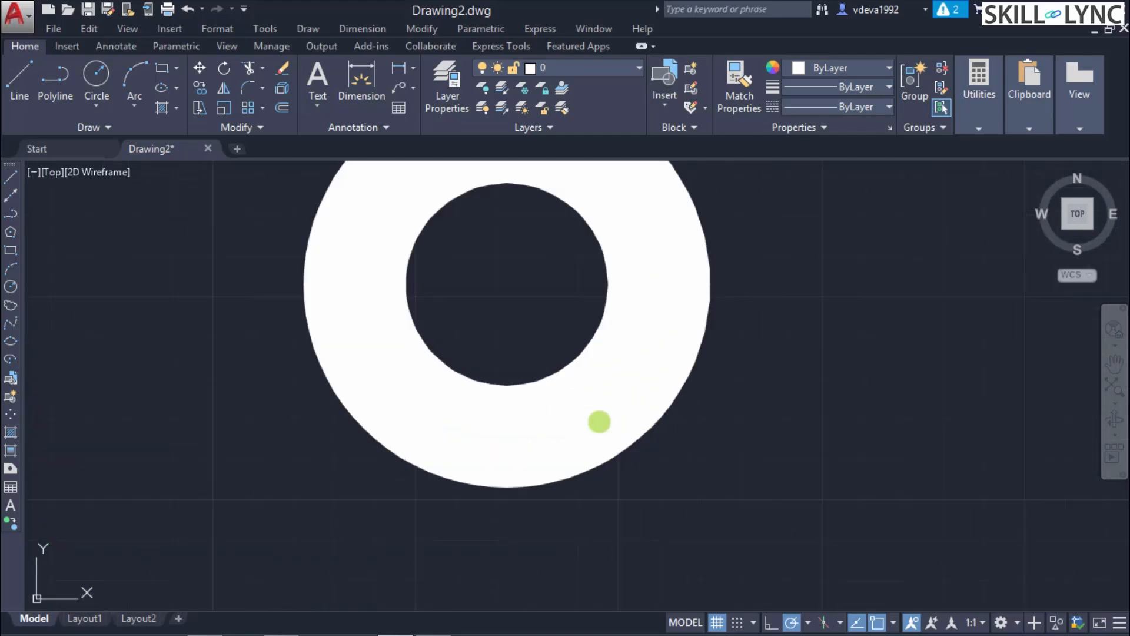
{"action": "scroll", "coordinate": [599, 421], "scroll_direction": "down", "scroll_amount": 5}
{"action": "scroll", "coordinate": [600, 422], "scroll_direction": "down", "scroll_amount": 2}
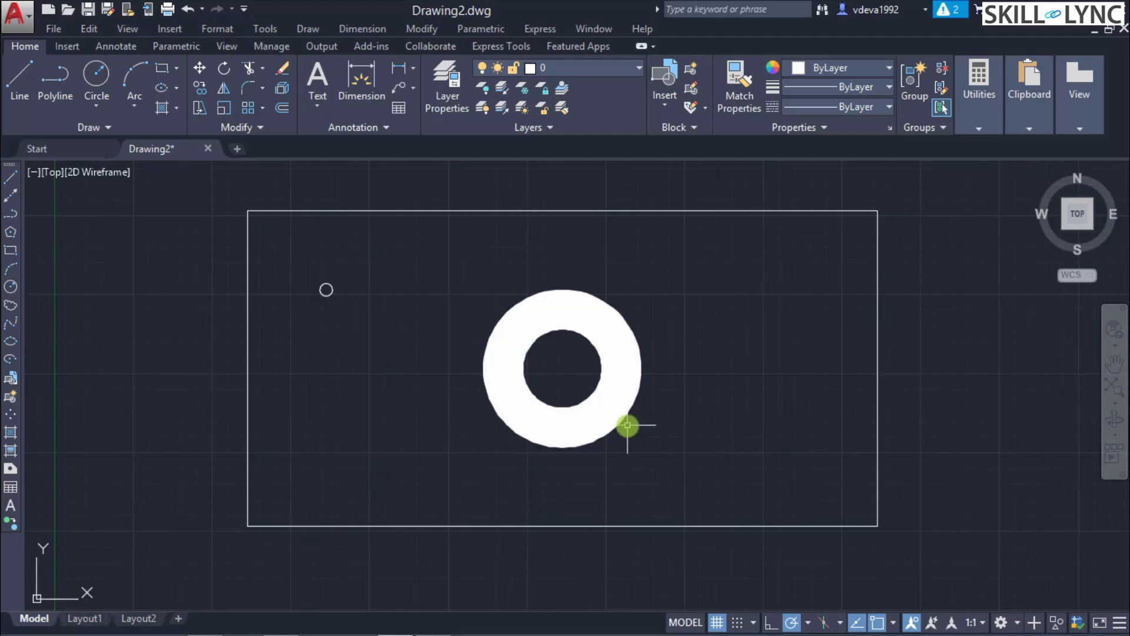
{"action": "scroll", "coordinate": [630, 424], "scroll_direction": "up", "scroll_amount": 2}
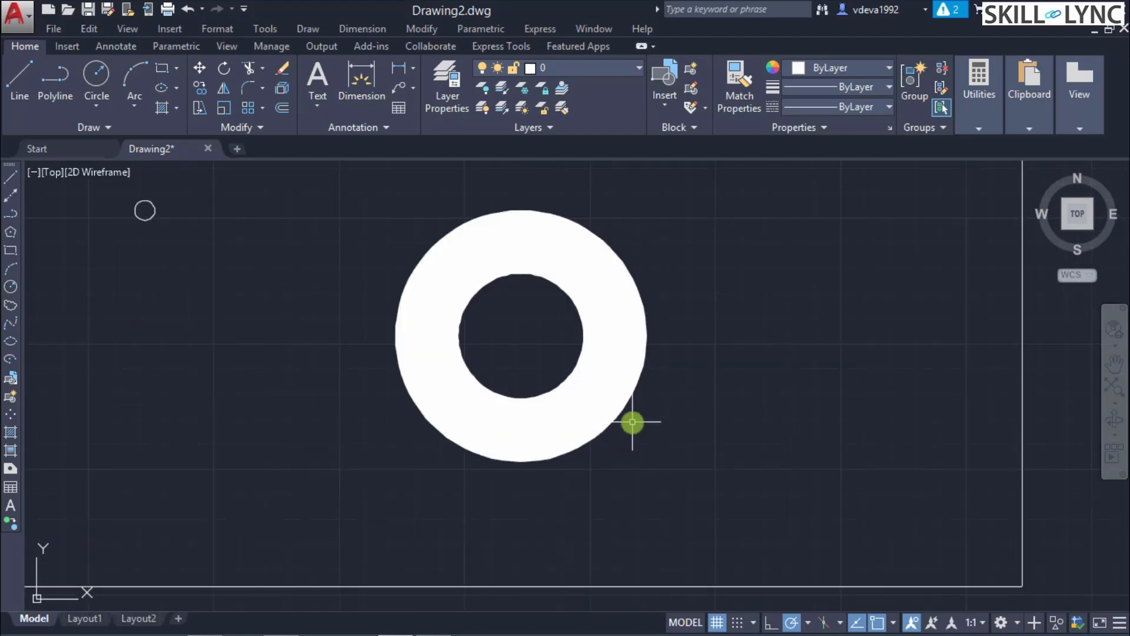
- Turn the FILL mode off for the drawing
{"action": "scroll", "coordinate": [632, 423], "scroll_direction": "down", "scroll_amount": 2}
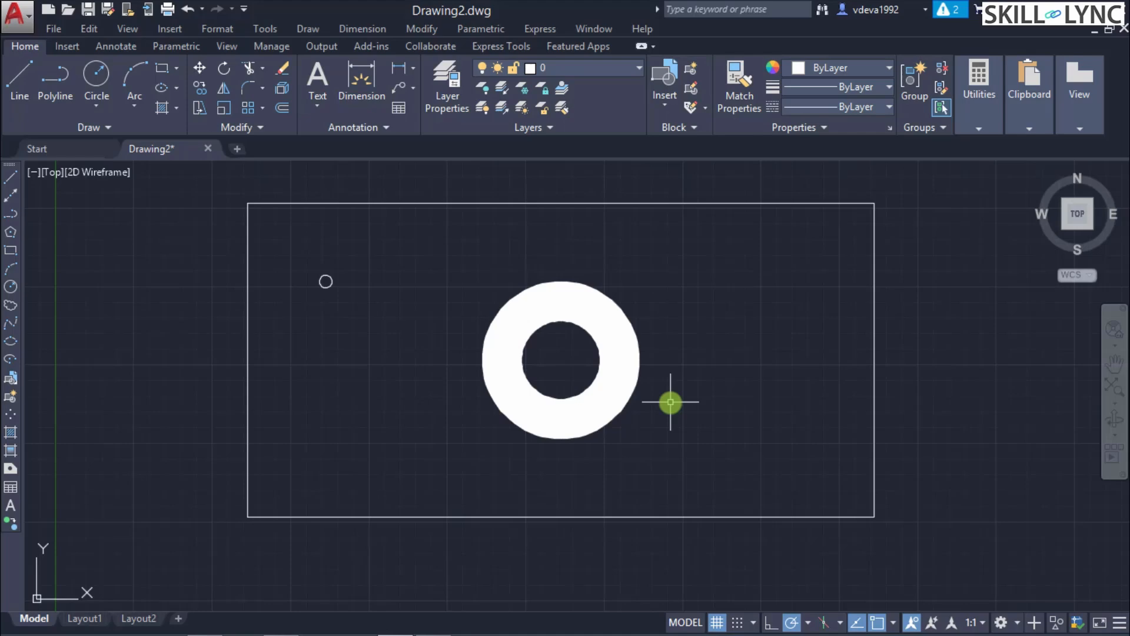
{"action": "type", "text": "FILL"}
{"action": "key", "text": "Return"}
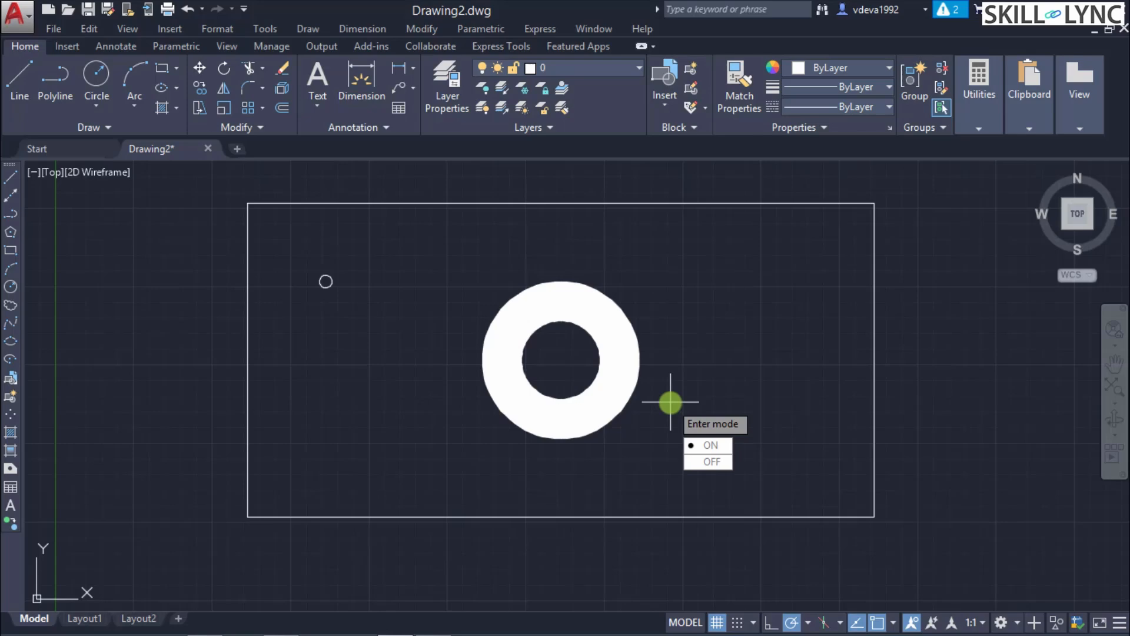
{"action": "key", "text": "Down"}
{"action": "key", "text": "Return"}
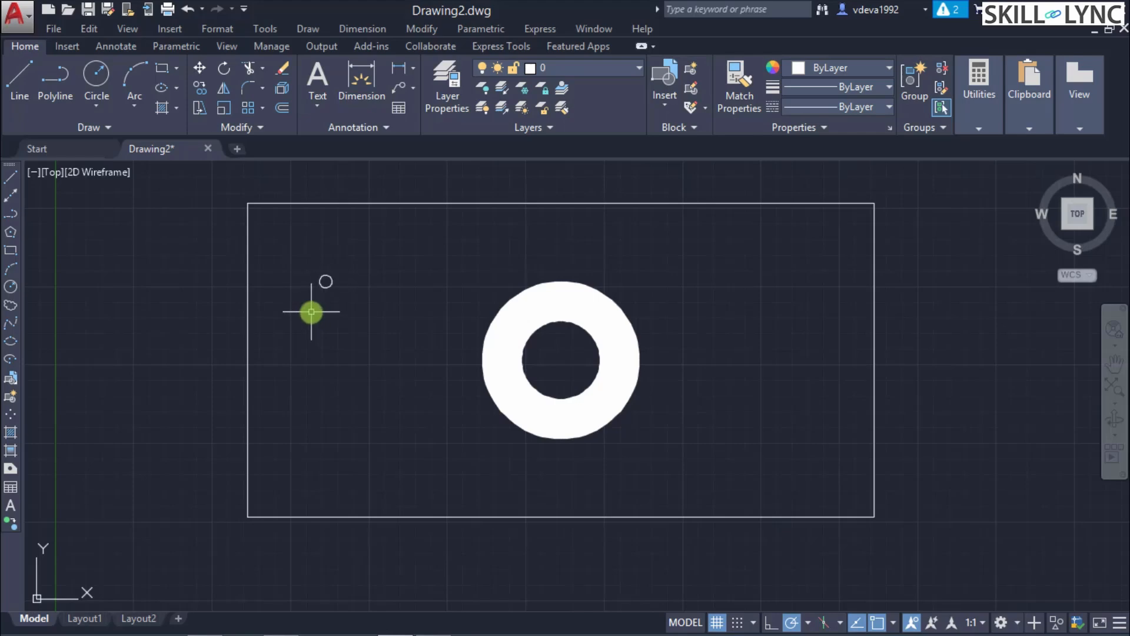
- Examine the small circle's segmented outline up close and compare it at different magnifications
{"action": "scroll", "coordinate": [311, 286], "scroll_direction": "up", "scroll_amount": 15}
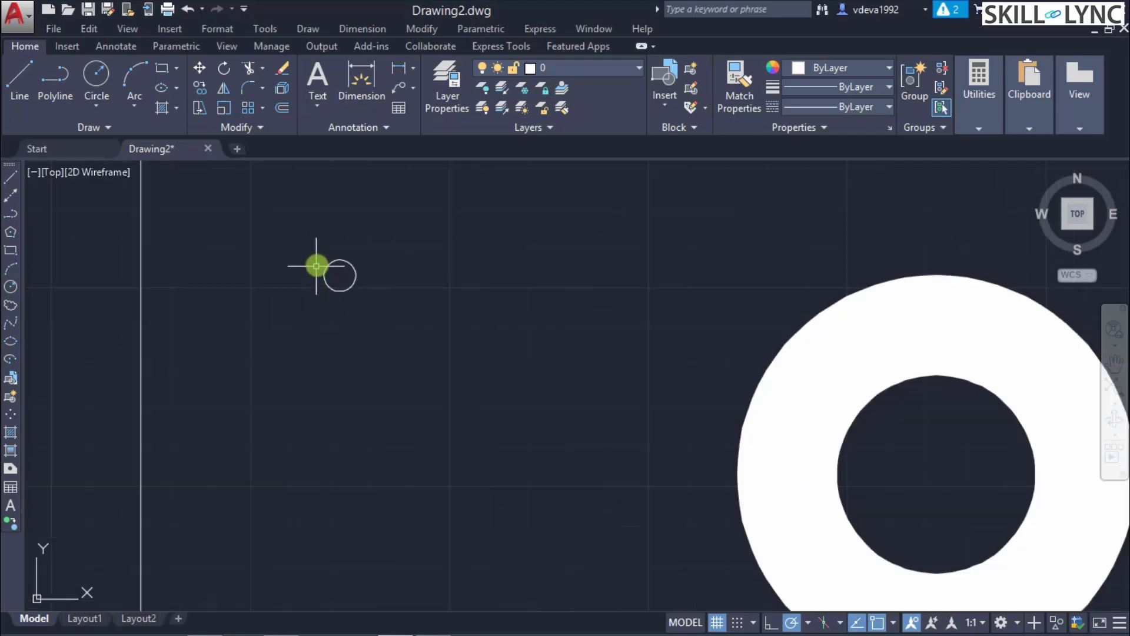
{"action": "scroll", "coordinate": [369, 328], "scroll_direction": "up", "scroll_amount": 10}
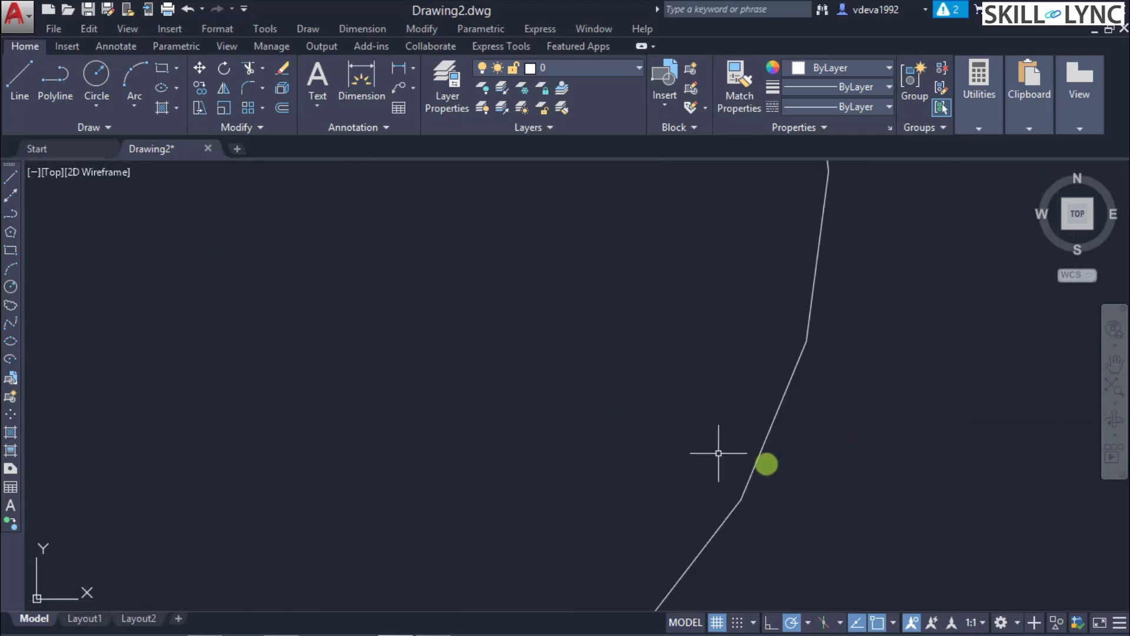
{"action": "scroll", "coordinate": [823, 451], "scroll_direction": "down", "scroll_amount": 4}
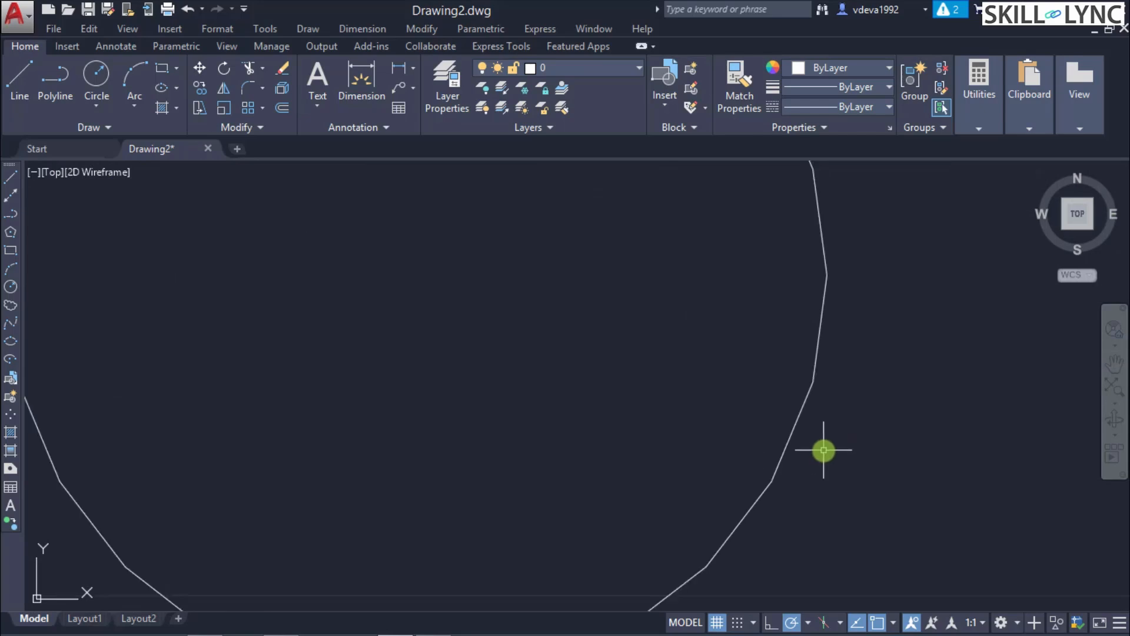
{"action": "scroll", "coordinate": [823, 450], "scroll_direction": "down", "scroll_amount": 2}
{"action": "scroll", "coordinate": [848, 391], "scroll_direction": "up", "scroll_amount": 2}
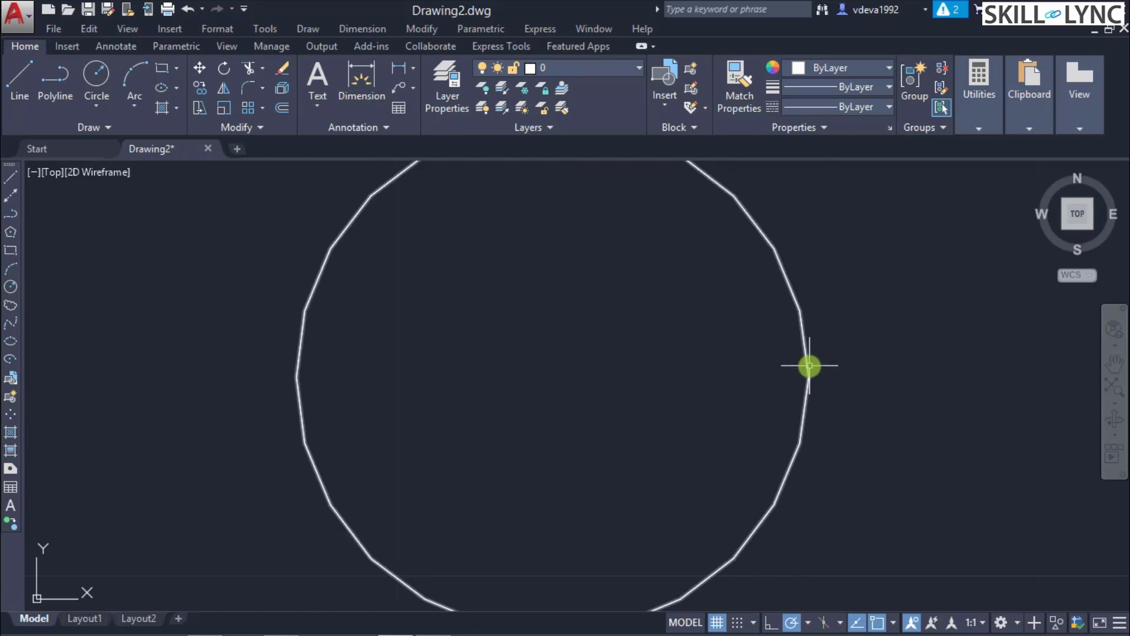
{"action": "mouse_move", "coordinate": [810, 366]}
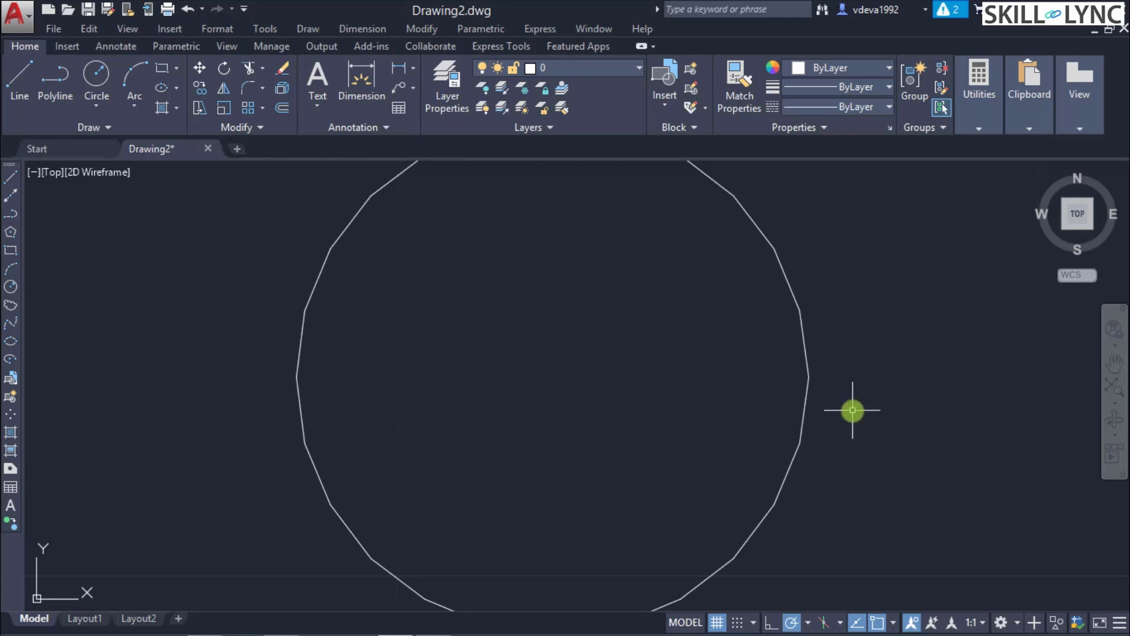
{"action": "scroll", "coordinate": [845, 422], "scroll_direction": "down", "scroll_amount": 2}
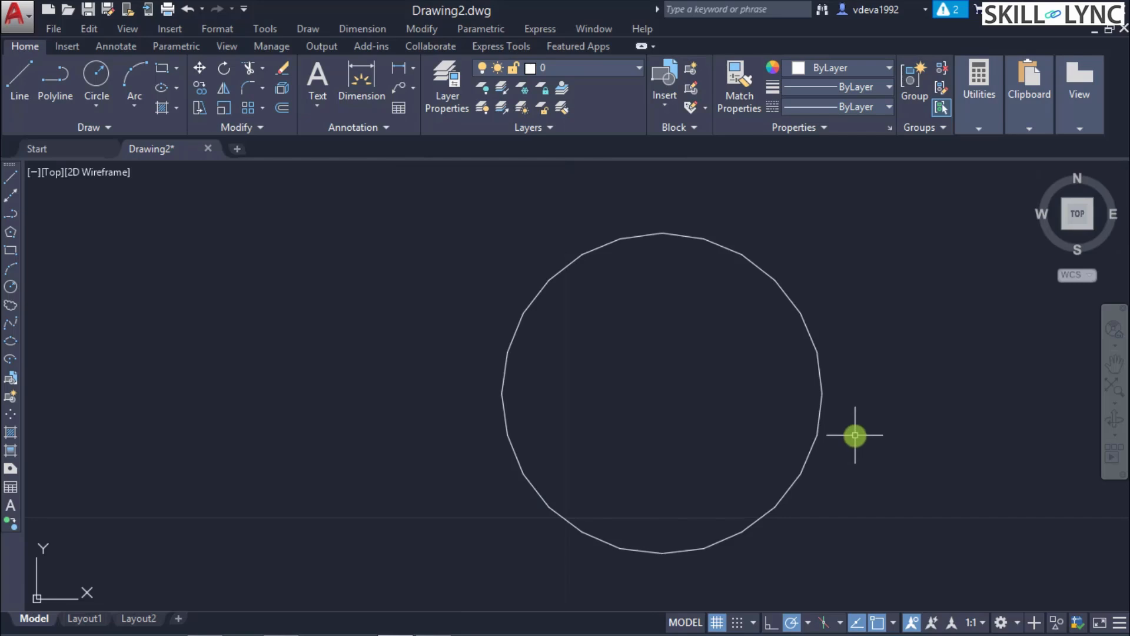
{"action": "scroll", "coordinate": [928, 457], "scroll_direction": "up", "scroll_amount": 2}
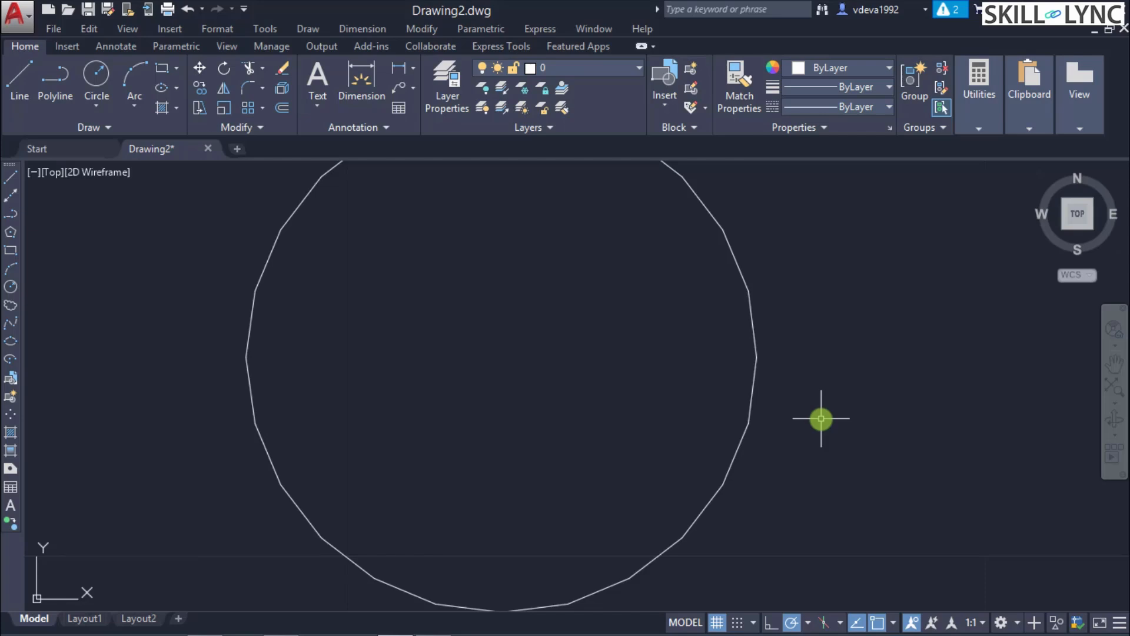
{"action": "scroll", "coordinate": [821, 419], "scroll_direction": "down", "scroll_amount": 15}
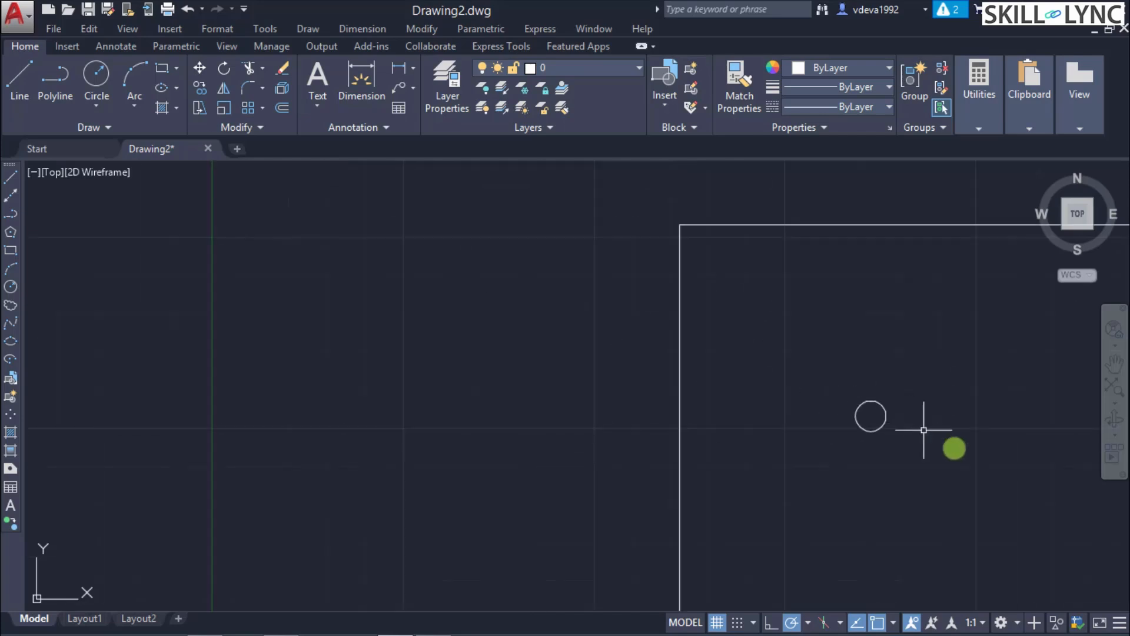
{"action": "scroll", "coordinate": [1125, 580], "scroll_direction": "up", "scroll_amount": 3}
{"action": "scroll", "coordinate": [1124, 580], "scroll_direction": "down", "scroll_amount": 3}
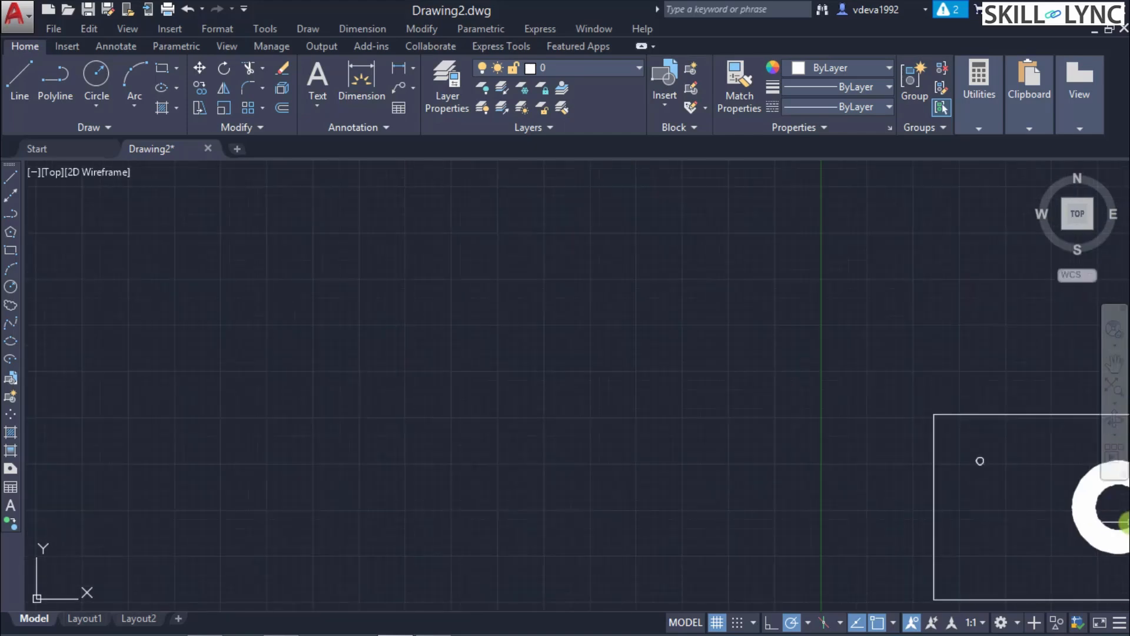
- Zoom to the drawing's extents and regenerate the drawing to apply the fill mode to the donut
{"action": "left_click", "coordinate": [1117, 395]}
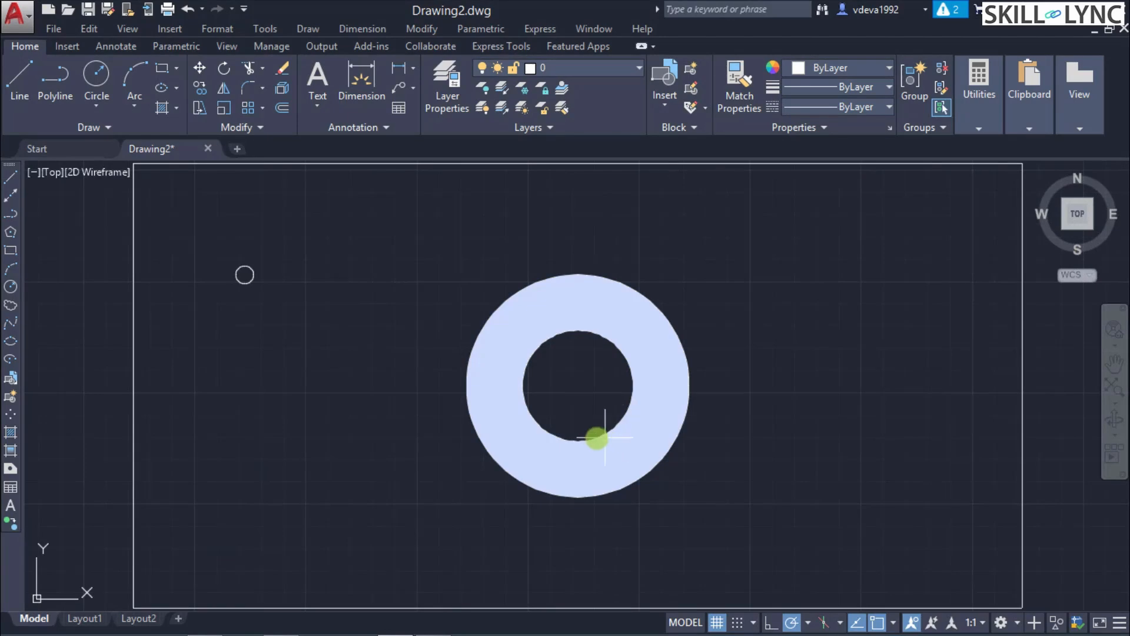
{"action": "mouse_move", "coordinate": [543, 442]}
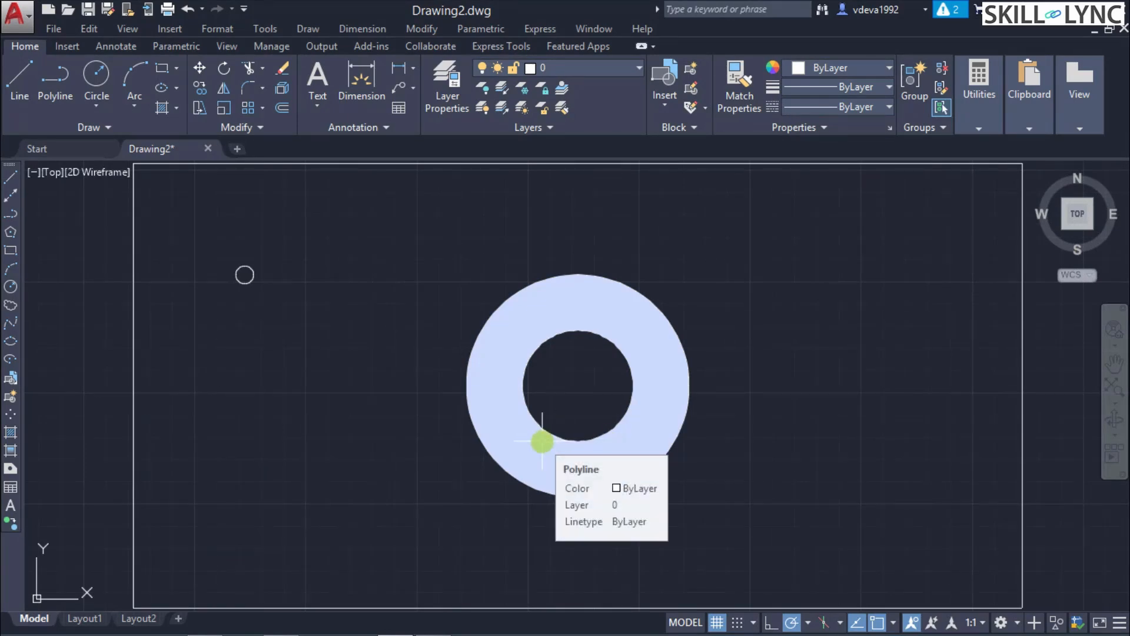
{"action": "type", "text": "REGEN"}
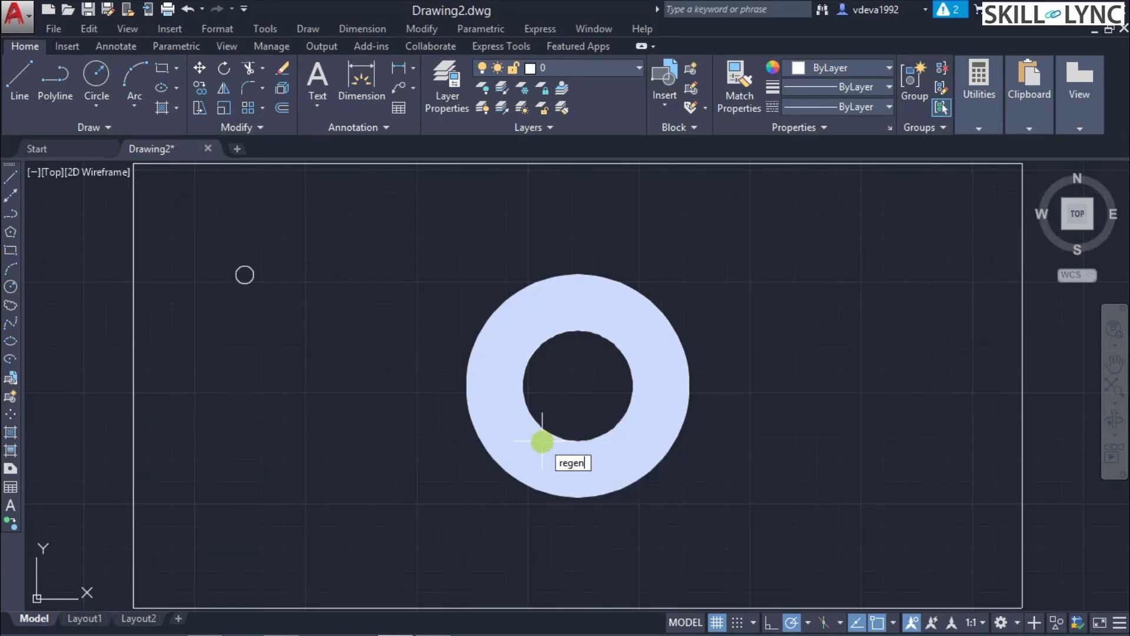
{"action": "key", "text": "Return"}
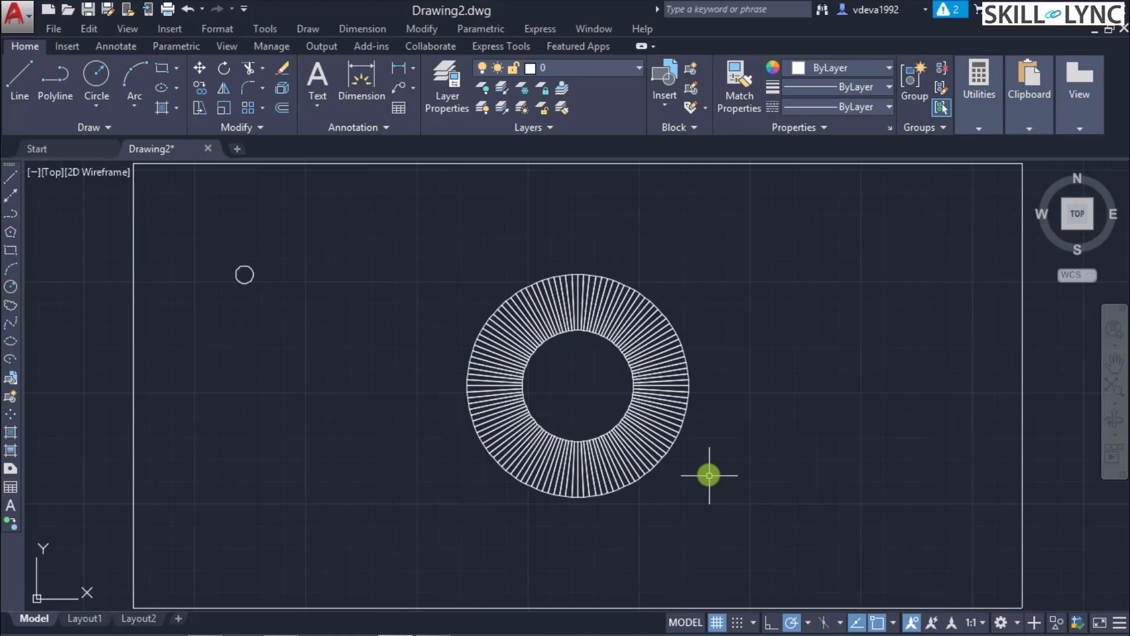
{"action": "scroll", "coordinate": [710, 475], "scroll_direction": "up", "scroll_amount": 10}
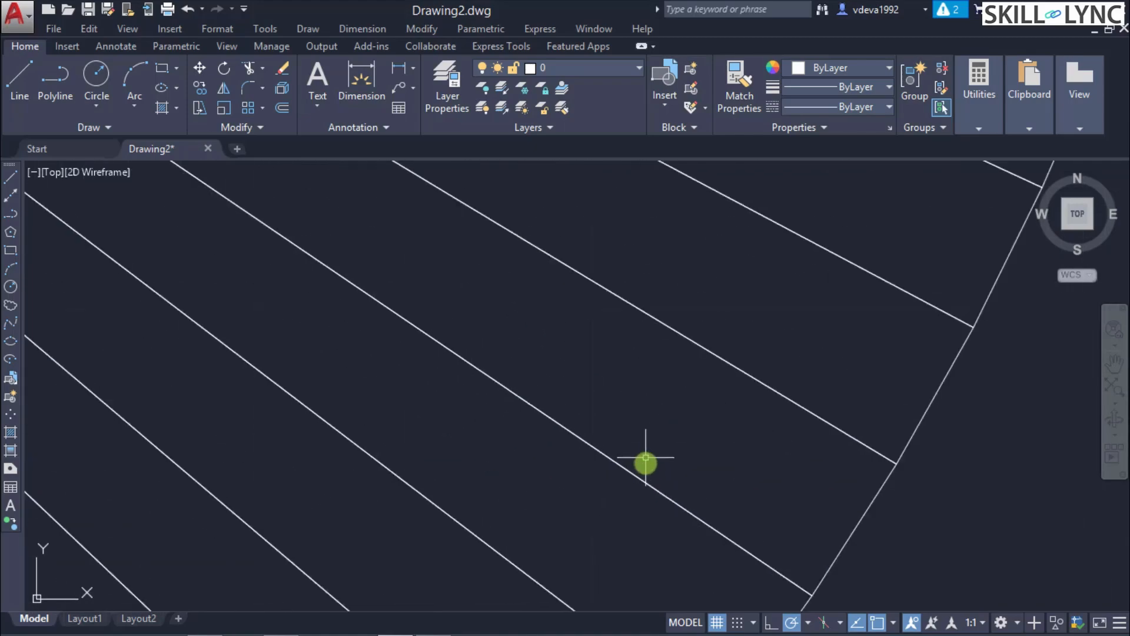
{"action": "scroll", "coordinate": [645, 462], "scroll_direction": "down", "scroll_amount": 12}
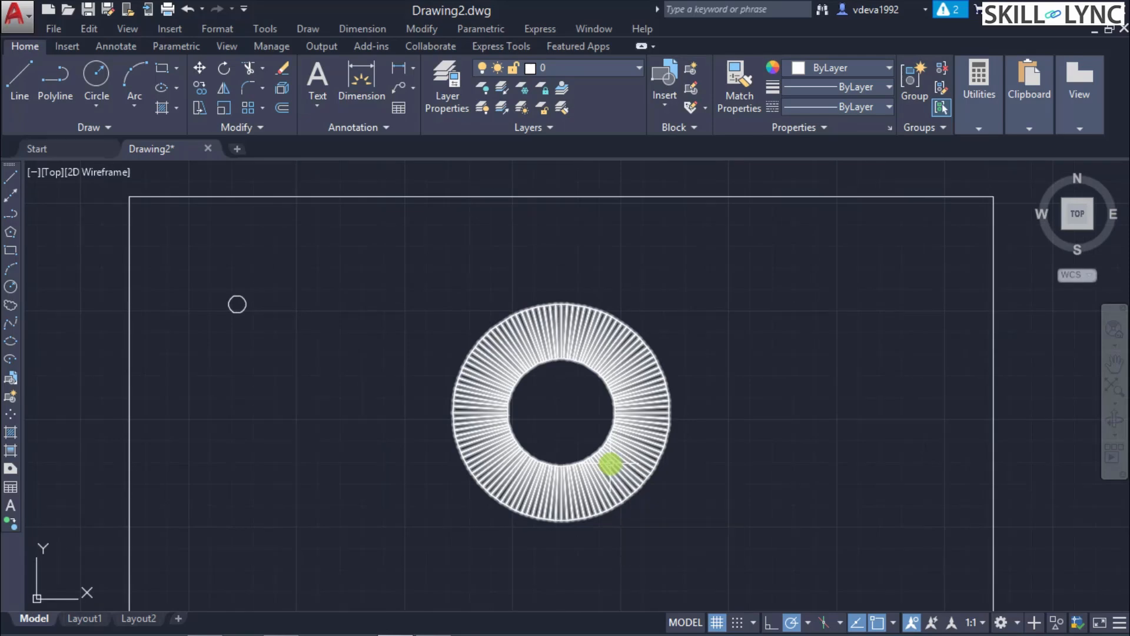
- Regenerate the drawing with the small circle shown close up to smooth its segmented outline
{"action": "scroll", "coordinate": [152, 308], "scroll_direction": "up", "scroll_amount": 15}
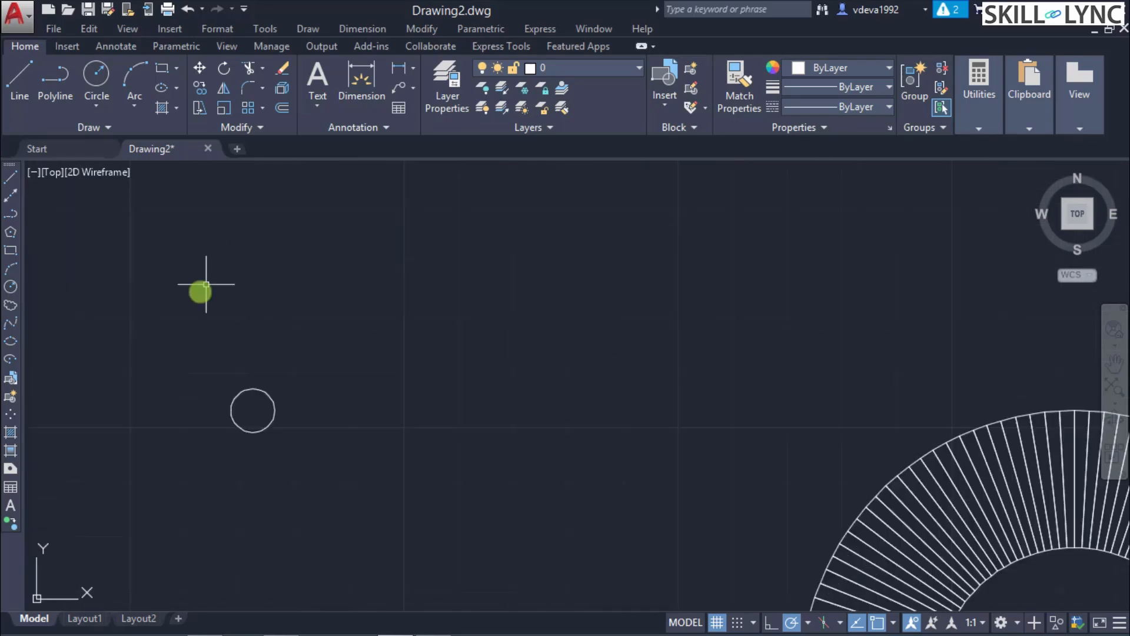
{"action": "scroll", "coordinate": [402, 469], "scroll_direction": "up", "scroll_amount": 3}
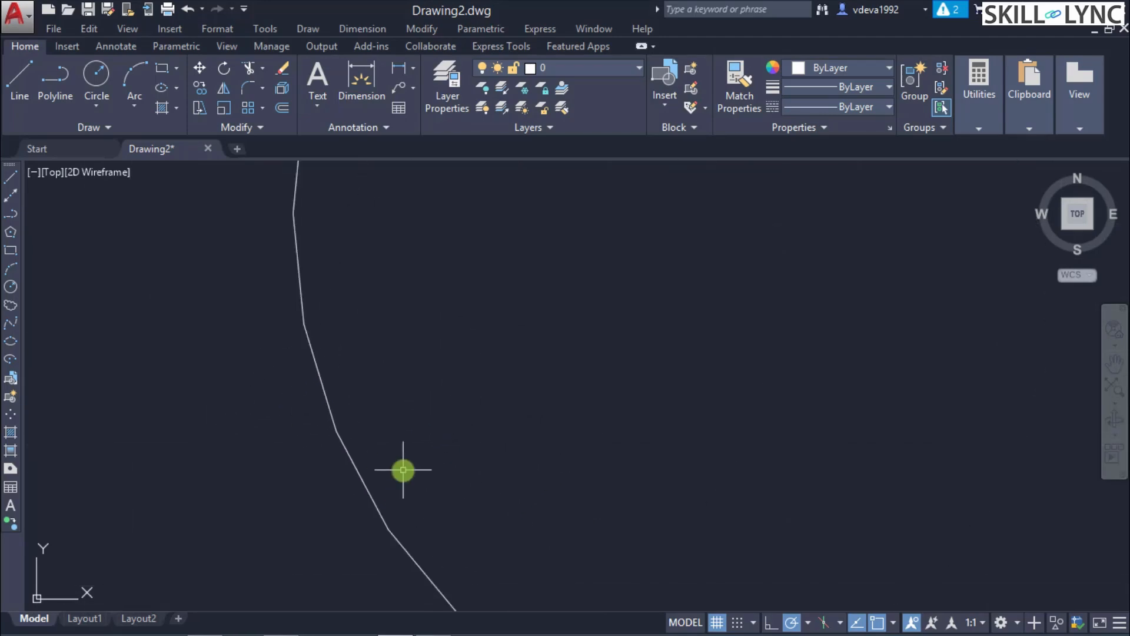
{"action": "scroll", "coordinate": [403, 469], "scroll_direction": "down", "scroll_amount": 3}
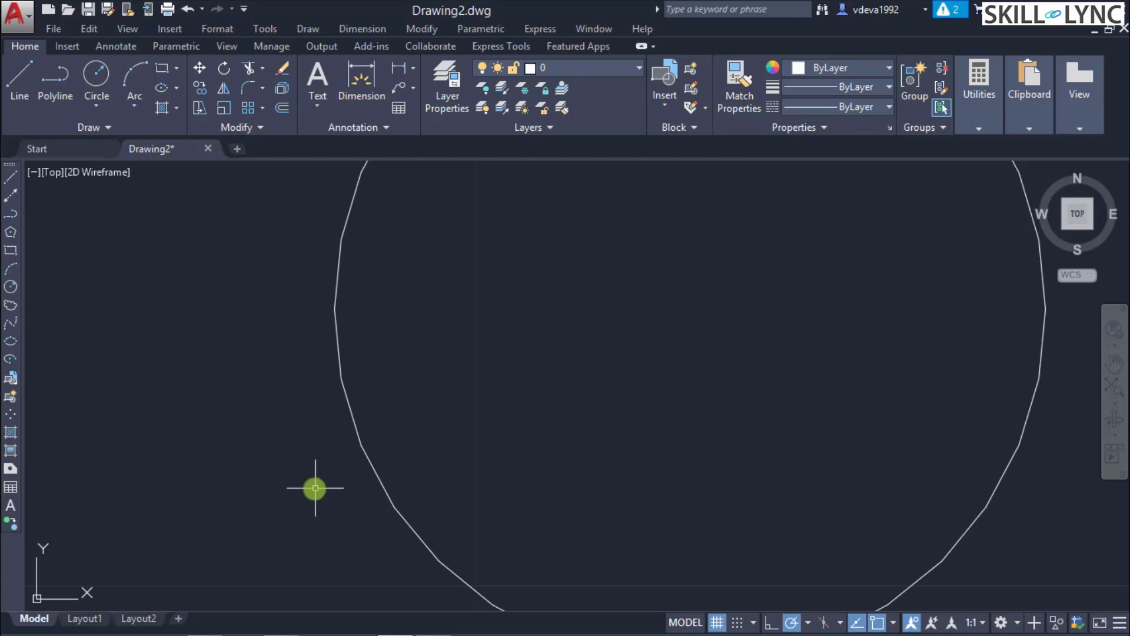
{"action": "scroll", "coordinate": [342, 512], "scroll_direction": "up", "scroll_amount": 1}
{"action": "scroll", "coordinate": [343, 513], "scroll_direction": "down", "scroll_amount": 3}
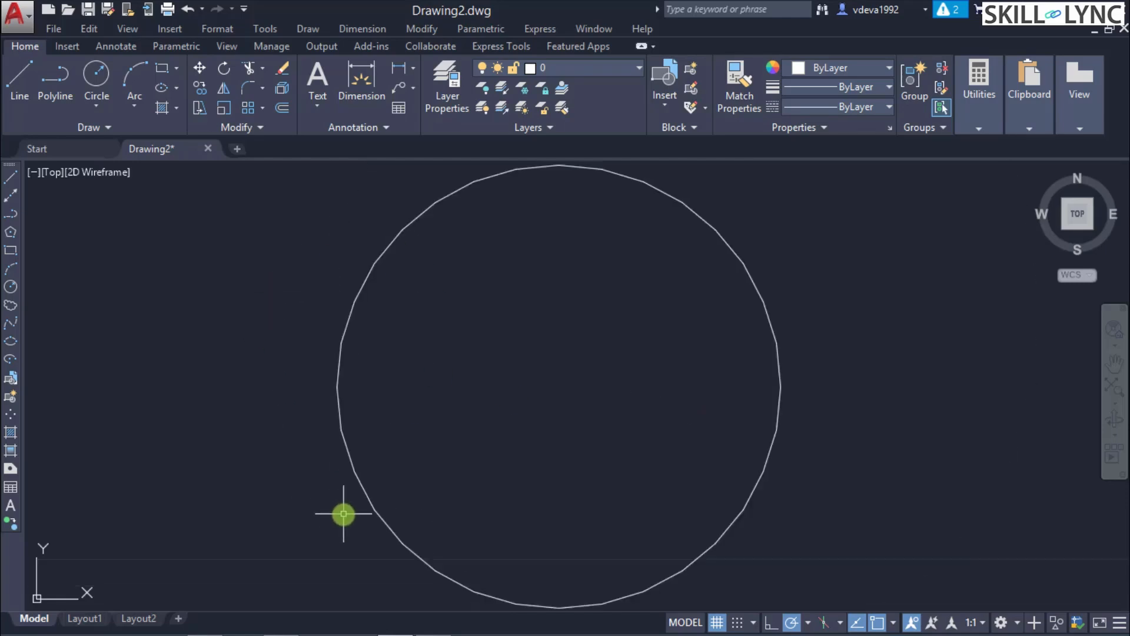
{"action": "scroll", "coordinate": [343, 513], "scroll_direction": "up", "scroll_amount": 2}
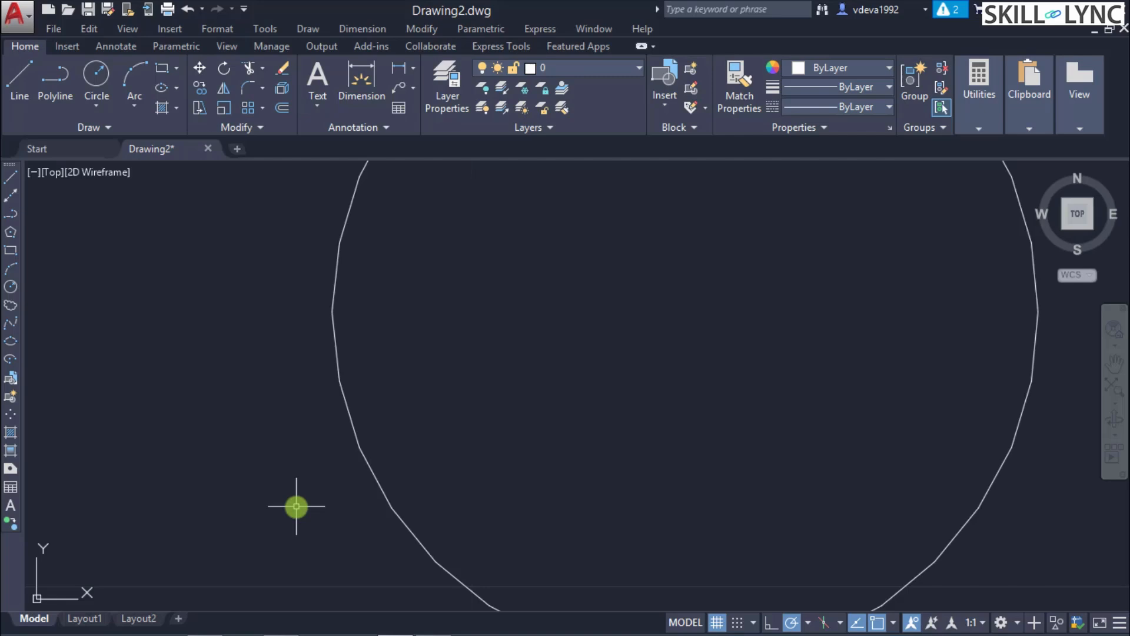
{"action": "type", "text": "REGEN"}
{"action": "key", "text": "Return"}
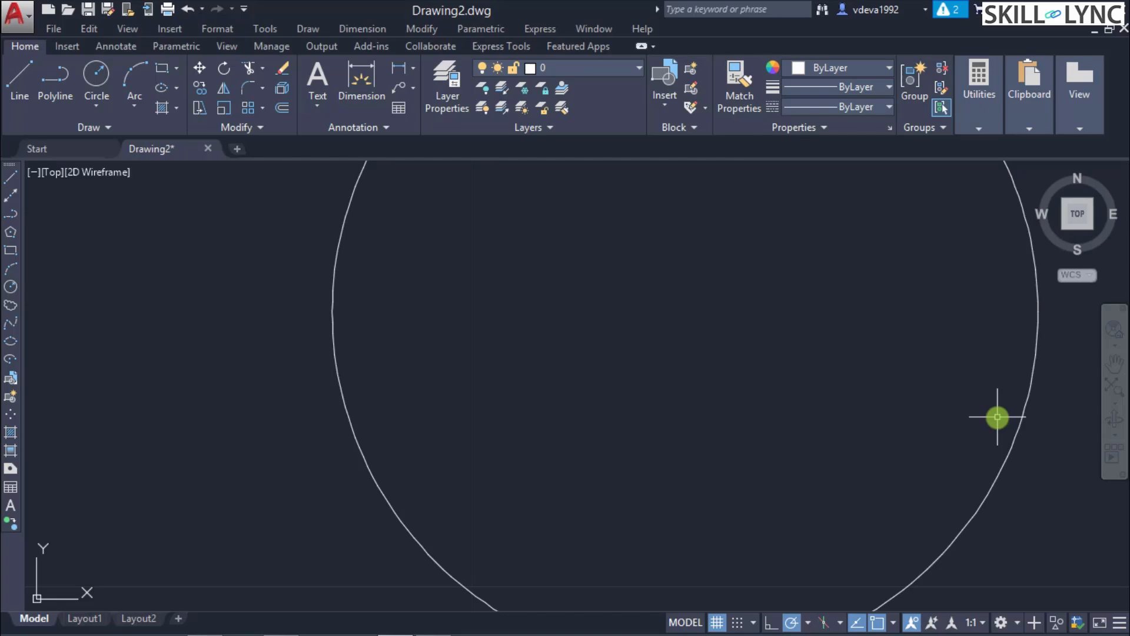
- Inspect the donut's radial lines up close and regenerate the drawing with the whole donut in view
{"action": "left_click", "coordinate": [1114, 386]}
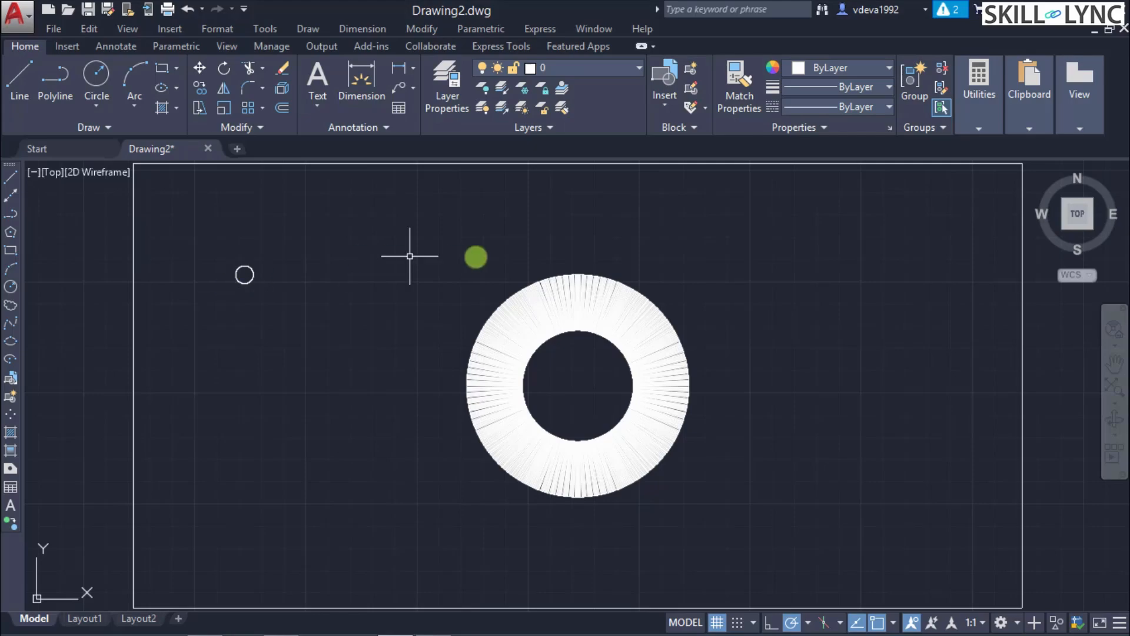
{"action": "scroll", "coordinate": [541, 471], "scroll_direction": "up", "scroll_amount": 10}
{"action": "scroll", "coordinate": [541, 471], "scroll_direction": "down", "scroll_amount": 8}
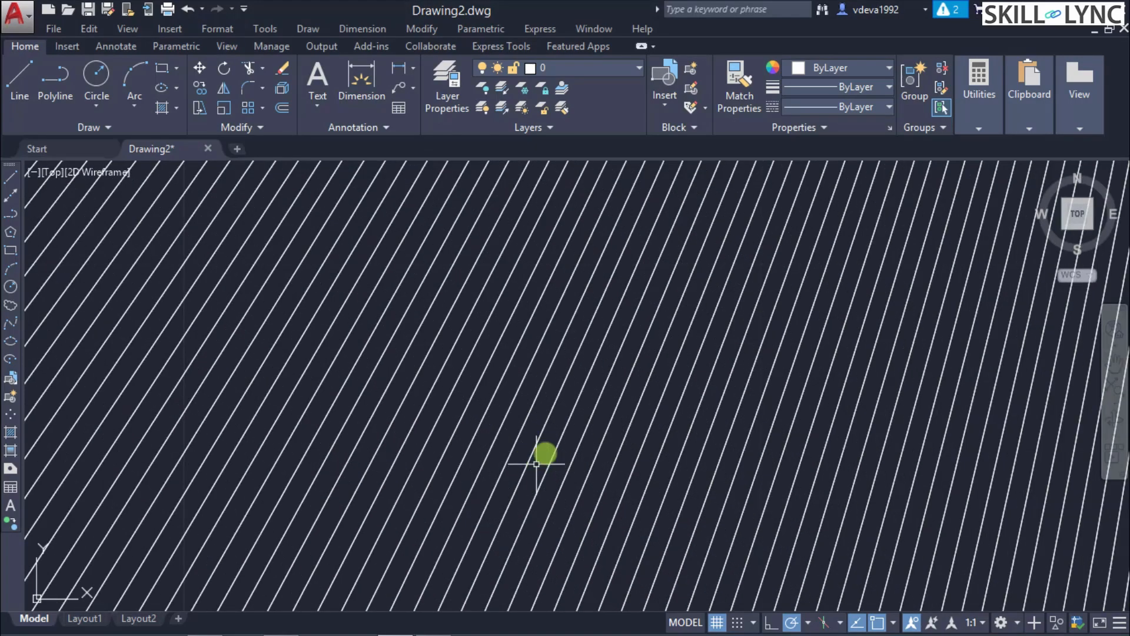
{"action": "scroll", "coordinate": [627, 446], "scroll_direction": "down", "scroll_amount": 8}
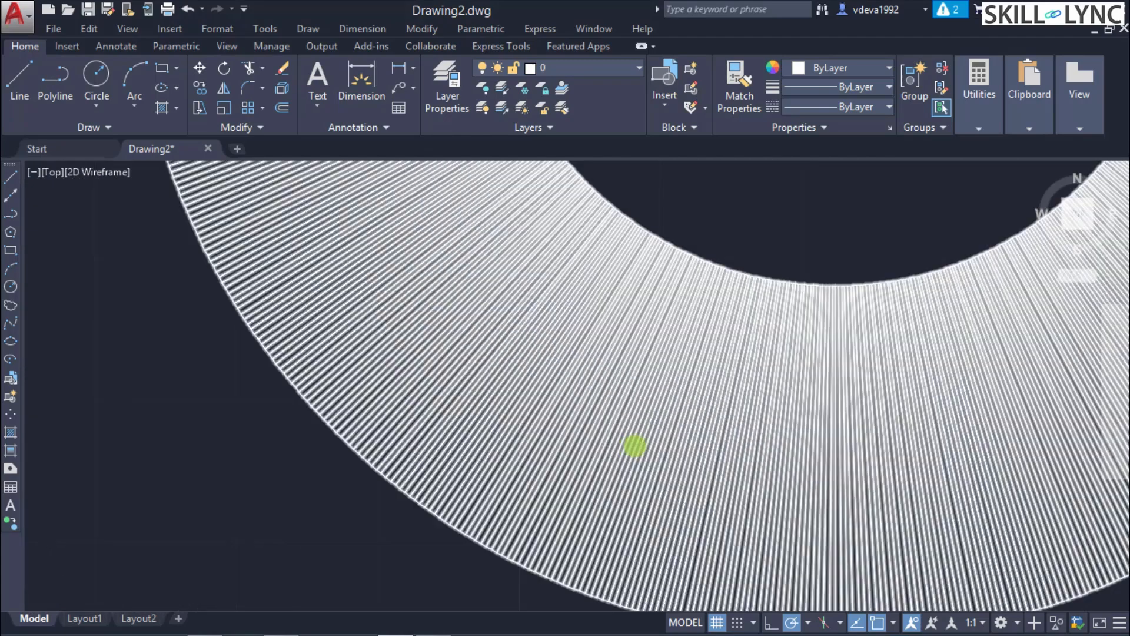
{"action": "scroll", "coordinate": [958, 341], "scroll_direction": "up", "scroll_amount": 5}
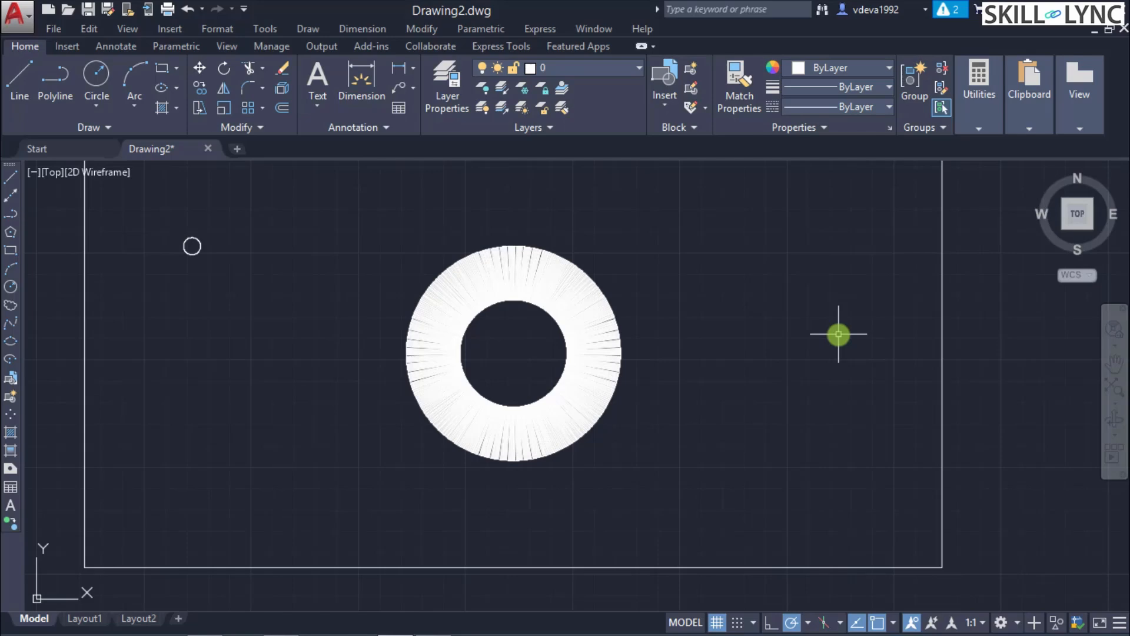
{"action": "type", "text": "regen"}
{"action": "key", "text": "Return"}
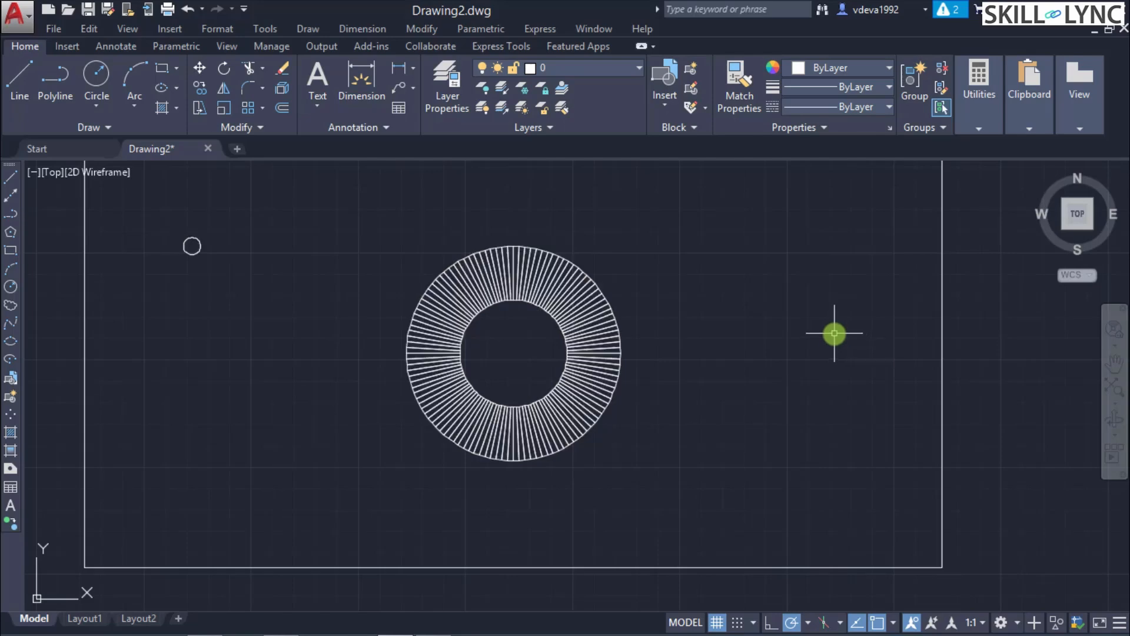
- Compare the donut's radial lines from far and near, and select the donut with the drawing zoomed to its extents
{"action": "scroll", "coordinate": [865, 294], "scroll_direction": "down", "scroll_amount": 9}
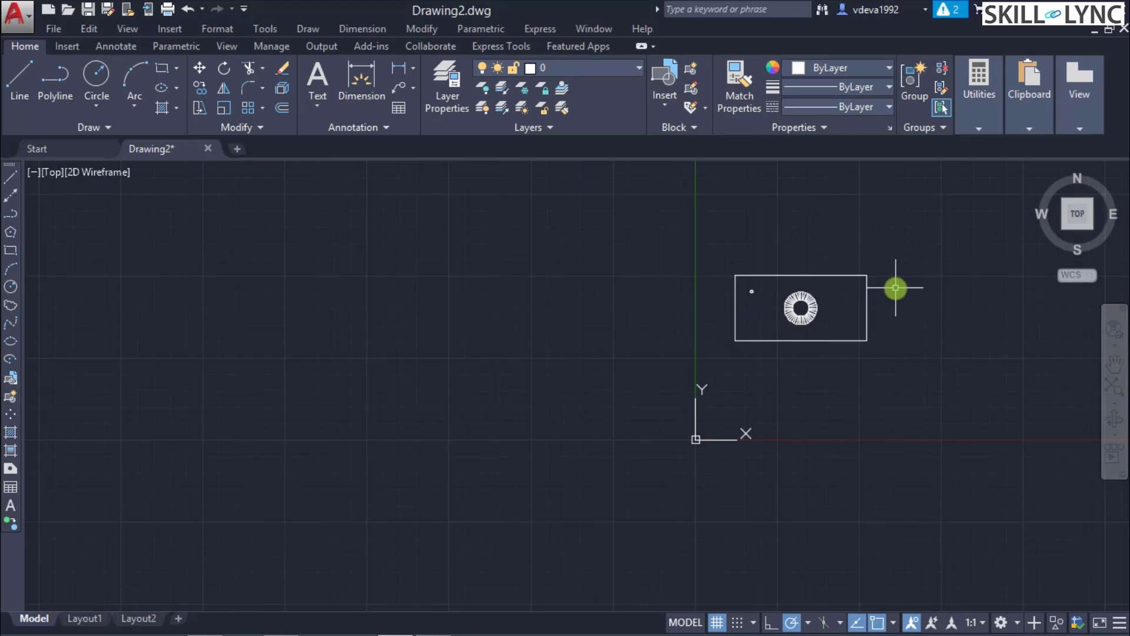
{"action": "scroll", "coordinate": [809, 303], "scroll_direction": "up", "scroll_amount": 7}
{"action": "scroll", "coordinate": [817, 272], "scroll_direction": "up", "scroll_amount": 4}
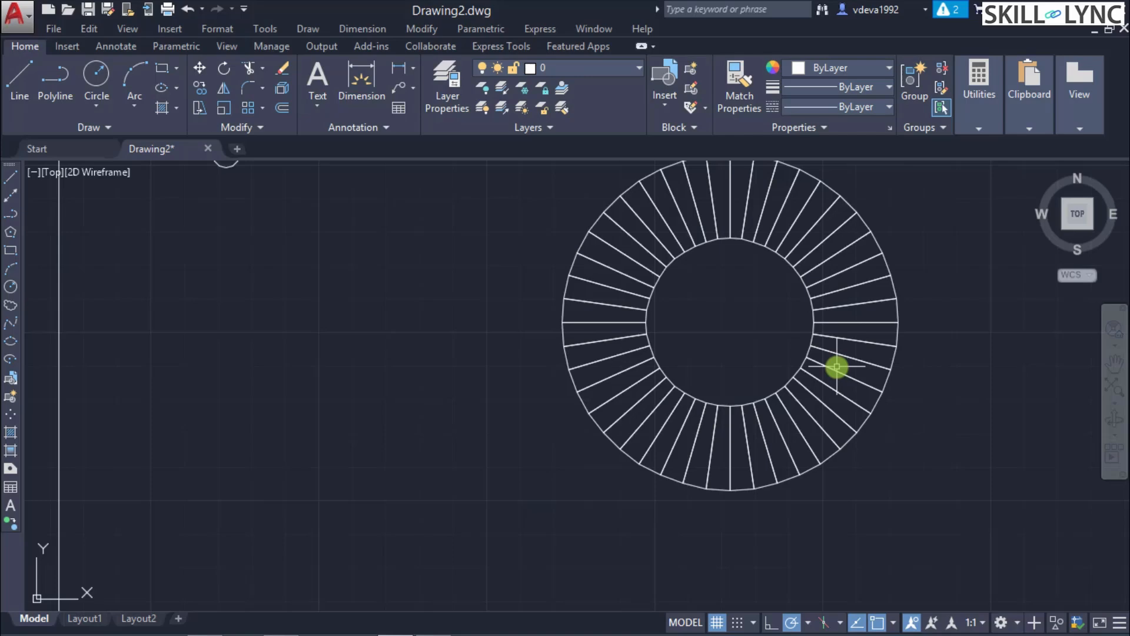
{"action": "scroll", "coordinate": [837, 366], "scroll_direction": "down", "scroll_amount": 2}
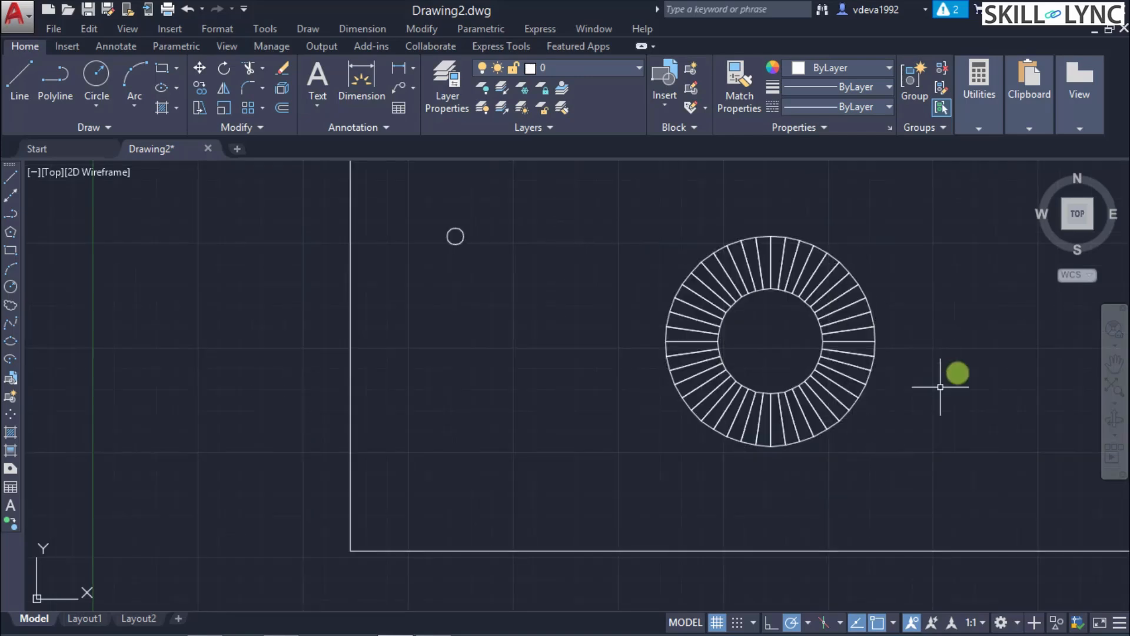
{"action": "scroll", "coordinate": [977, 346], "scroll_direction": "down", "scroll_amount": 2}
{"action": "scroll", "coordinate": [1029, 336], "scroll_direction": "up", "scroll_amount": 2}
{"action": "left_click", "coordinate": [1117, 386]}
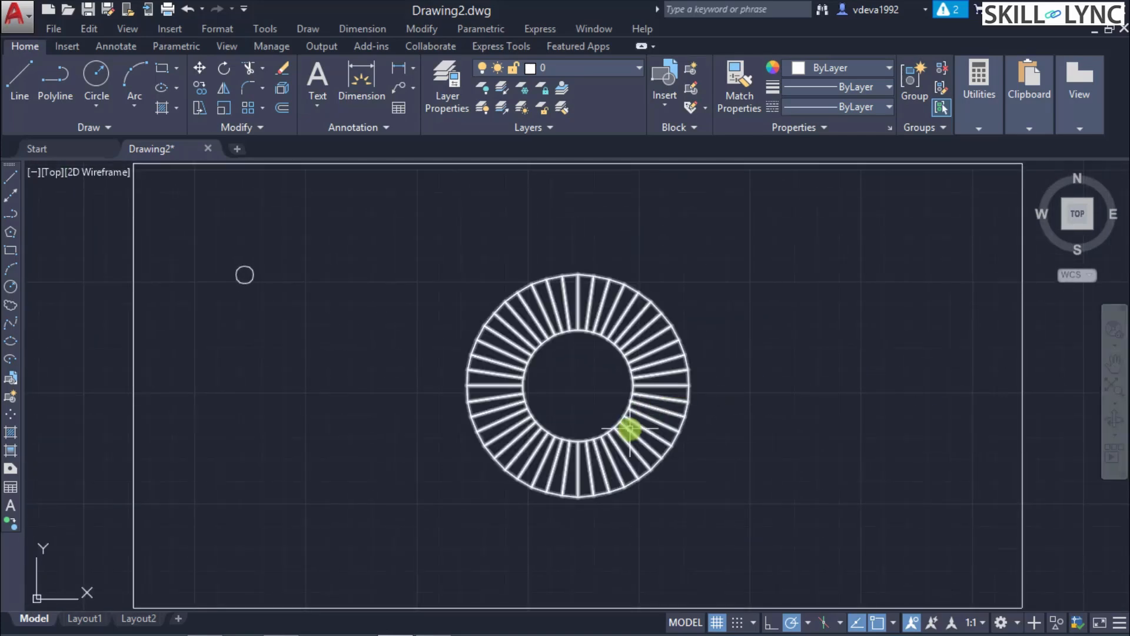
{"action": "mouse_move", "coordinate": [630, 429]}
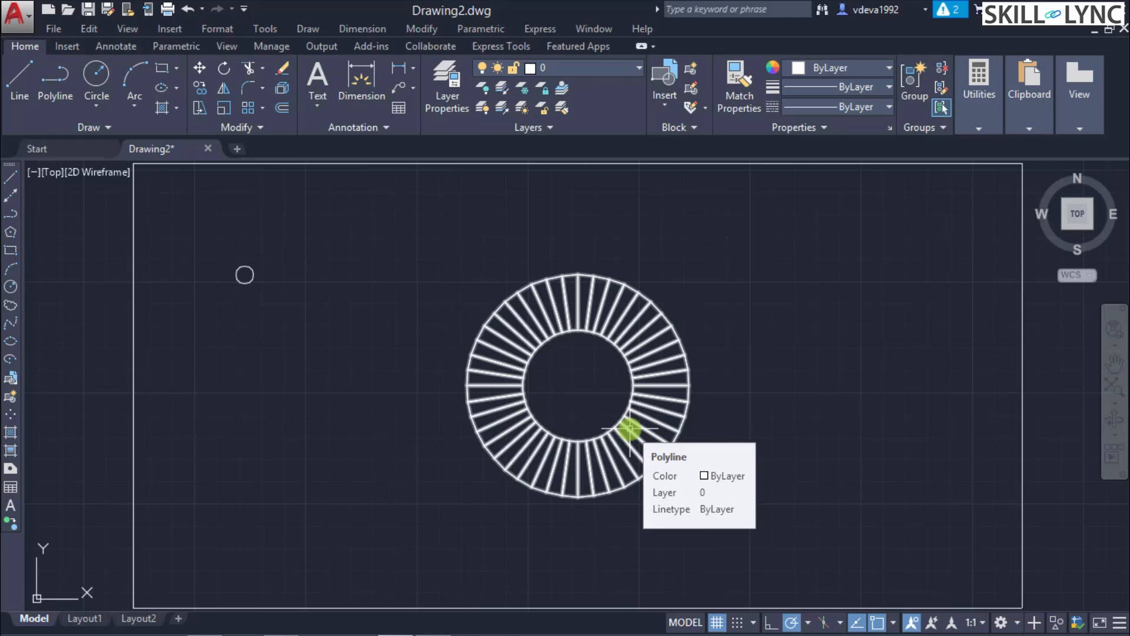
{"action": "left_click", "coordinate": [627, 406]}
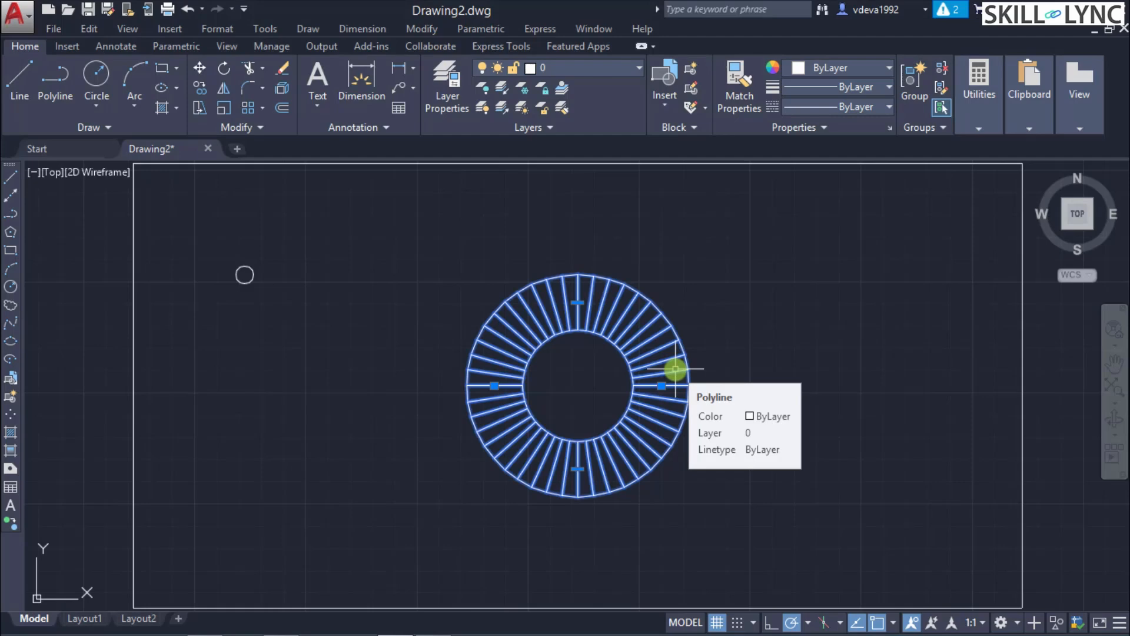
- Delete the donut and draw a four-point 2D solid with the SOLID command across the lower part of the rectangle
{"action": "key", "text": "Delete"}
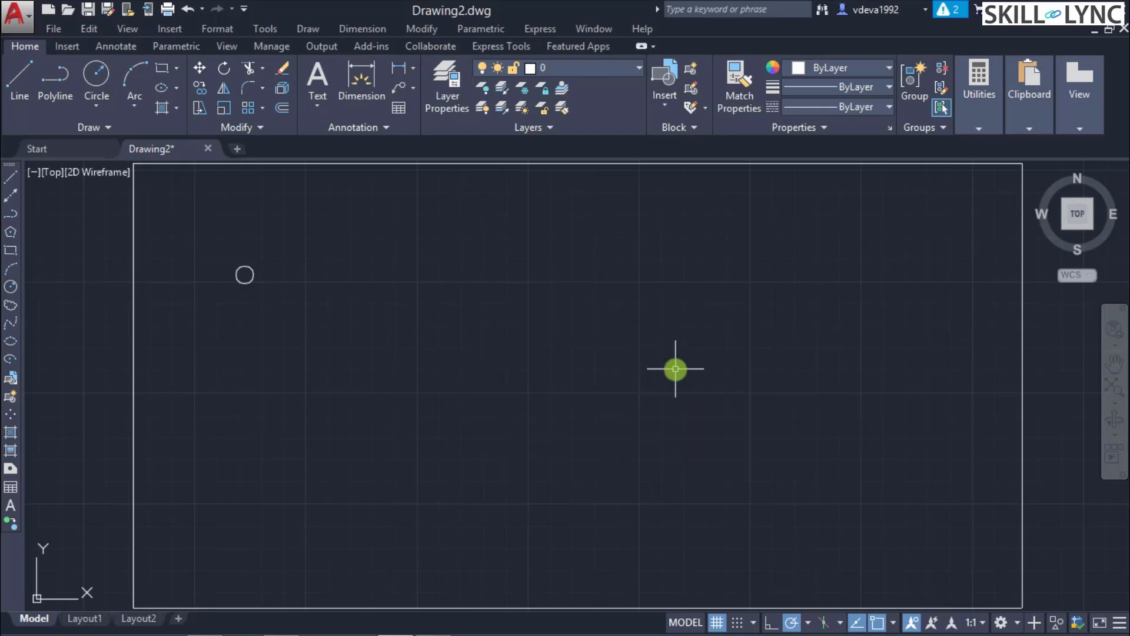
{"action": "type", "text": "SOLID"}
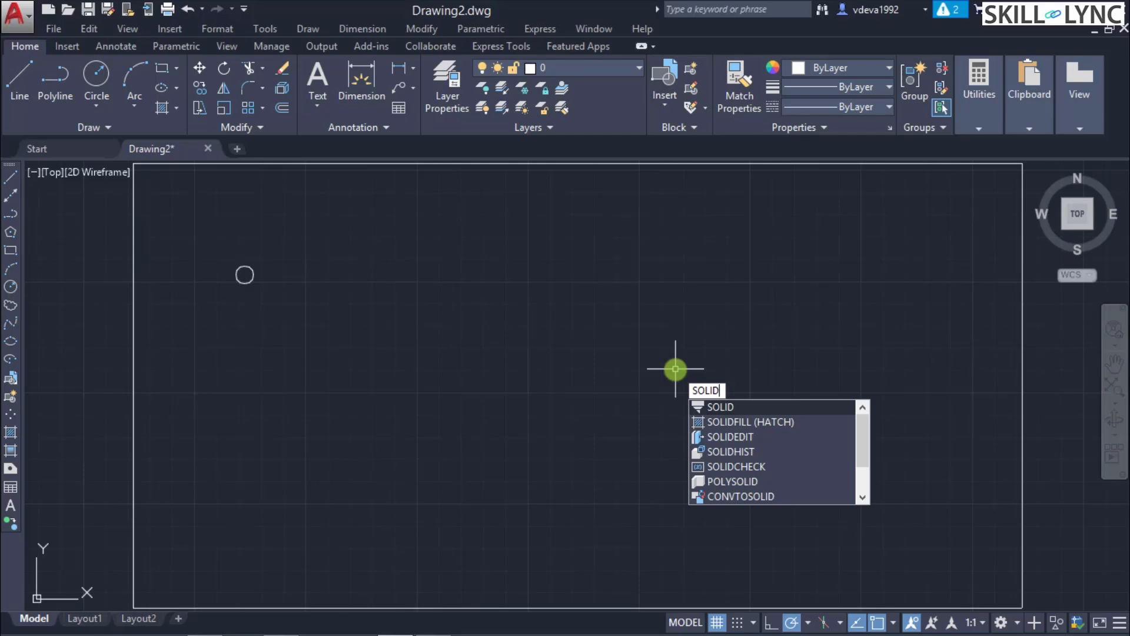
{"action": "key", "text": "Return"}
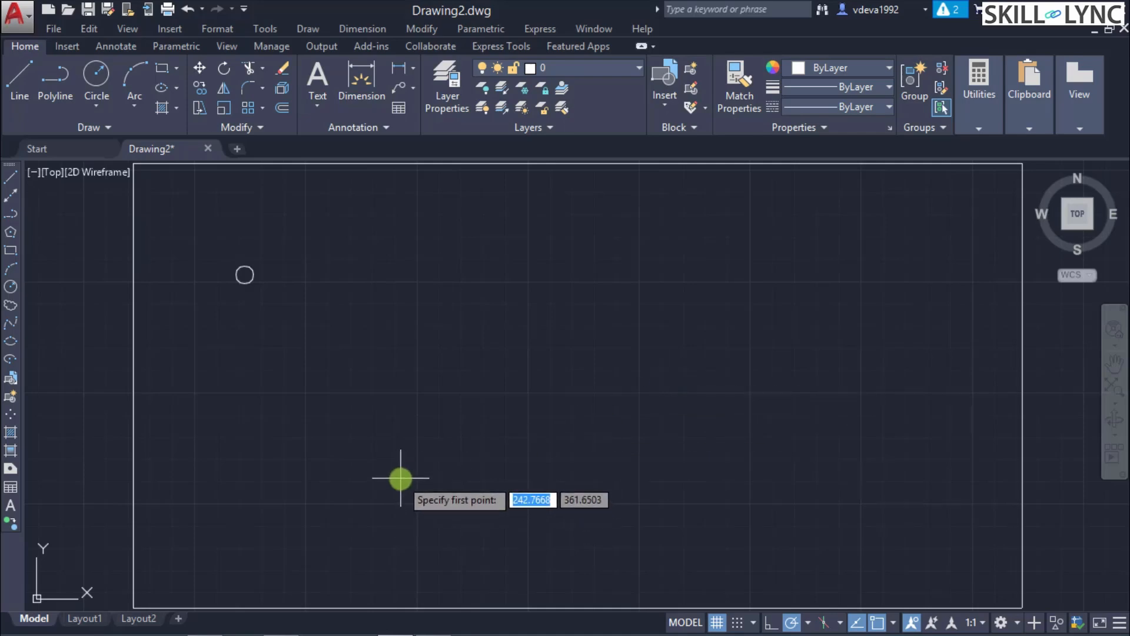
{"action": "left_click", "coordinate": [365, 505]}
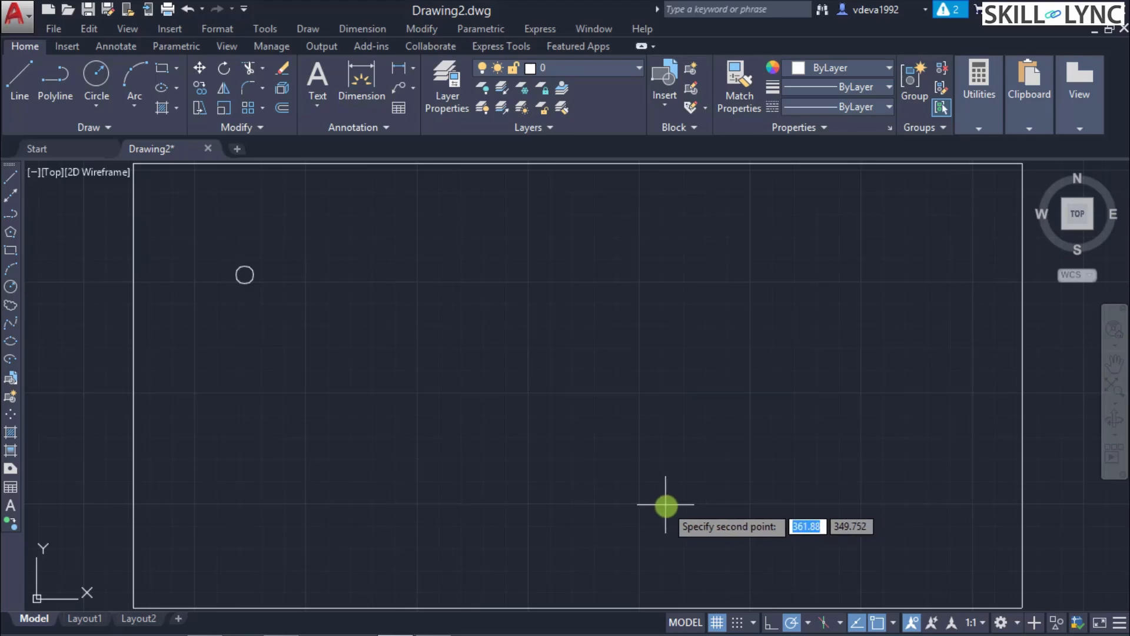
{"action": "left_click", "coordinate": [687, 508]}
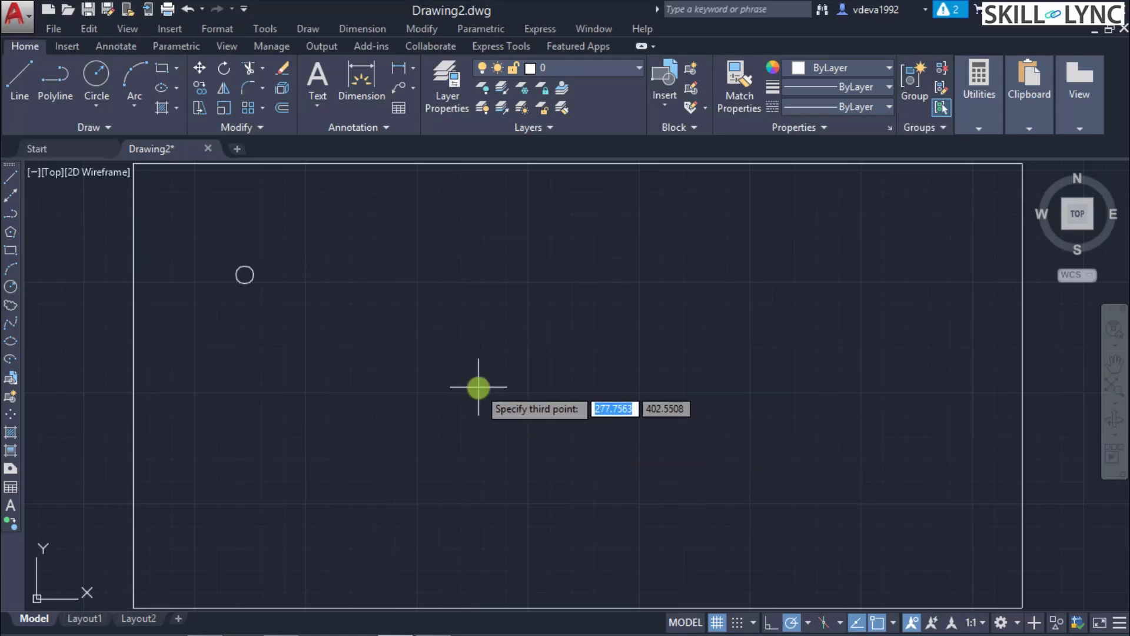
{"action": "left_click", "coordinate": [912, 350]}
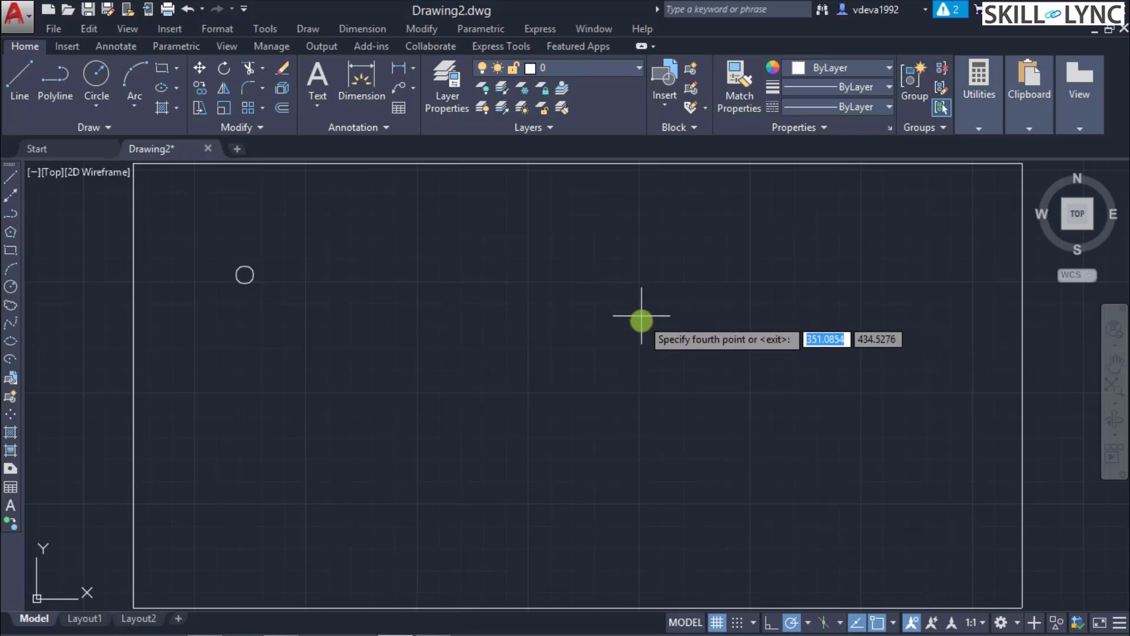
{"action": "left_click", "coordinate": [947, 518]}
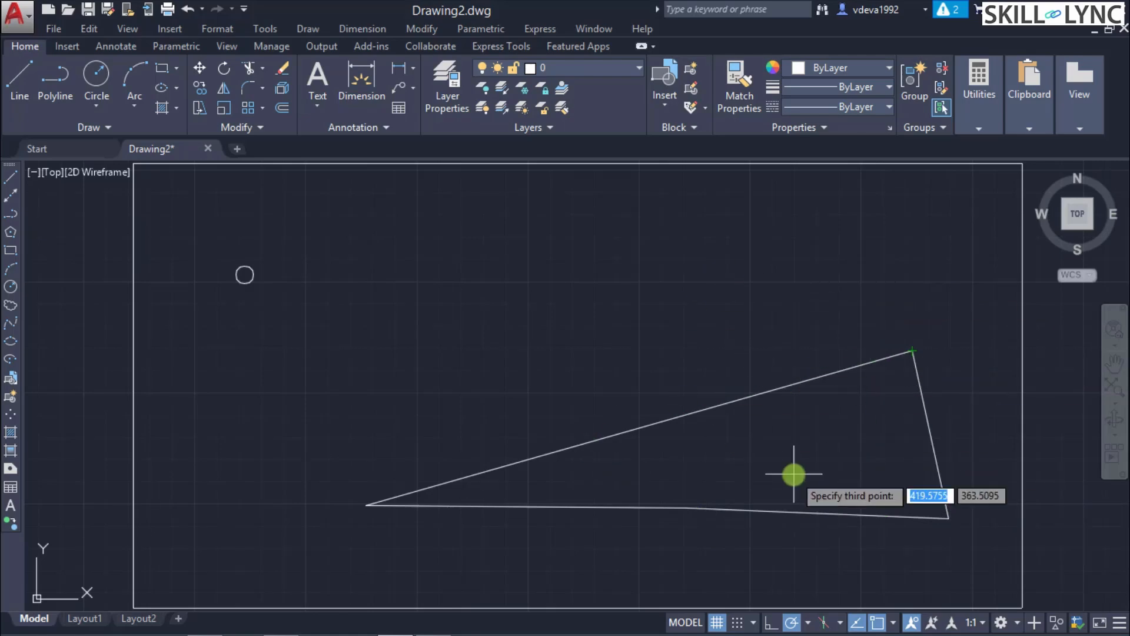
{"action": "key", "text": "Escape"}
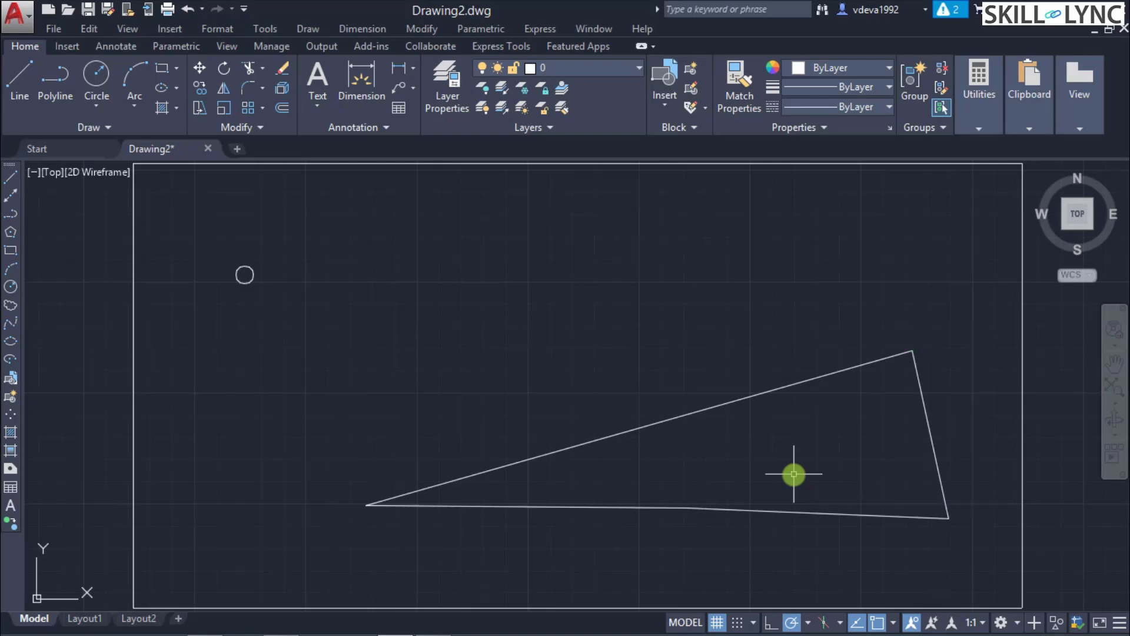
- Set the fill mode to ON and regenerate the drawing to apply it to the solid
{"action": "type", "text": "fill"}
{"action": "key", "text": "Return"}
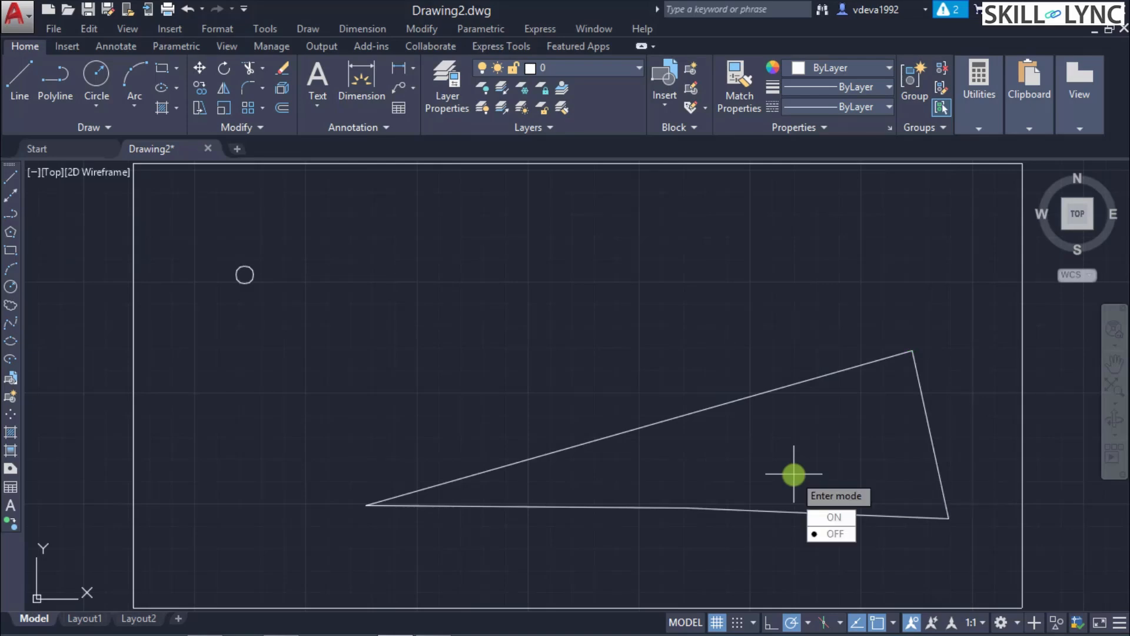
{"action": "key", "text": "Down"}
{"action": "key", "text": "Return"}
{"action": "type", "text": "regen"}
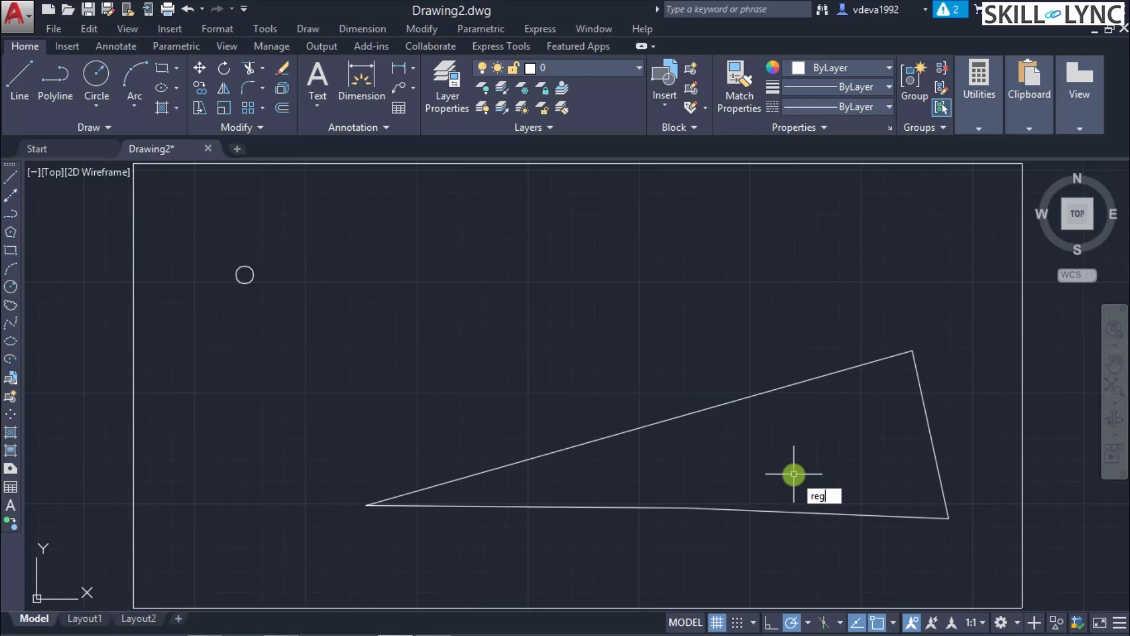
{"action": "key", "text": "Return"}
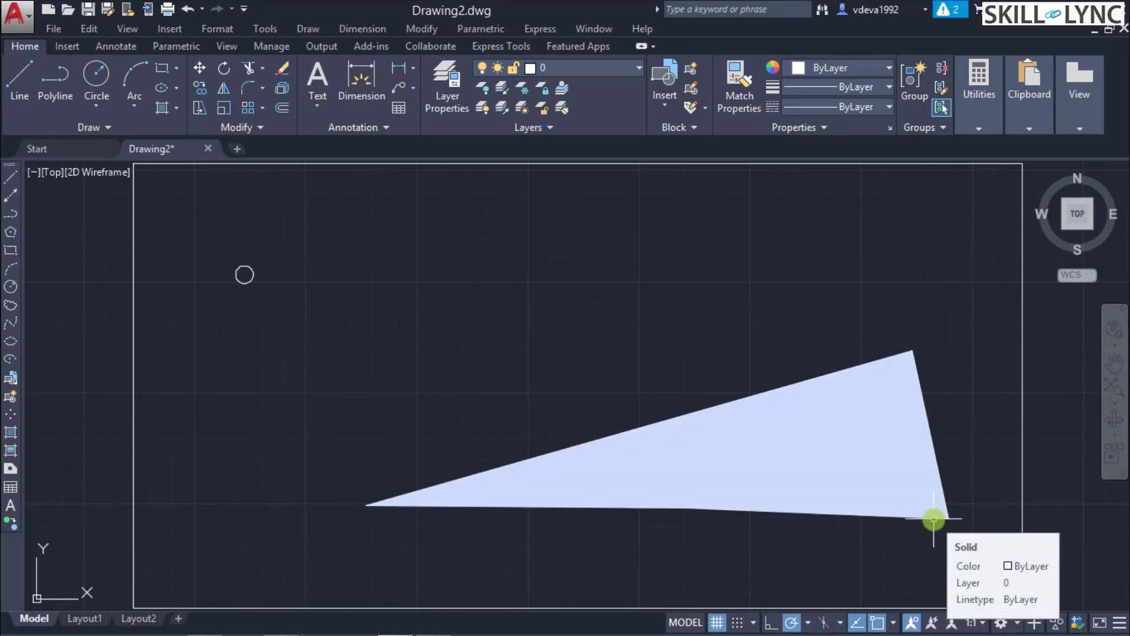
- Select the filled solid by its edge and delete it
{"action": "left_click", "coordinate": [876, 419]}
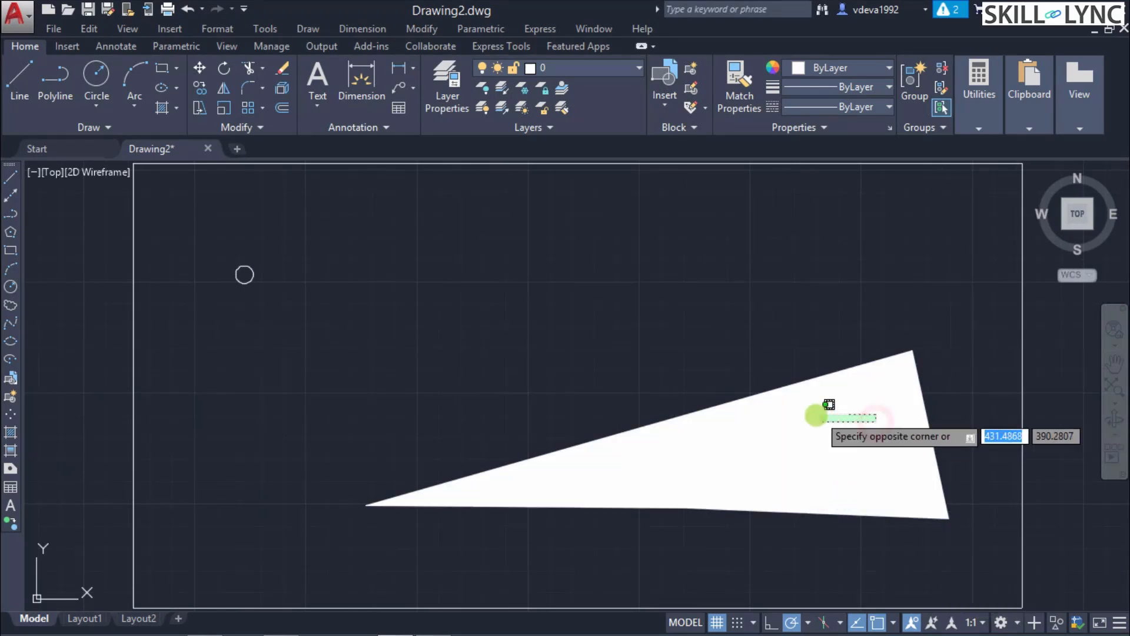
{"action": "left_click", "coordinate": [815, 435]}
{"action": "left_click", "coordinate": [835, 409]}
{"action": "left_click", "coordinate": [879, 384]}
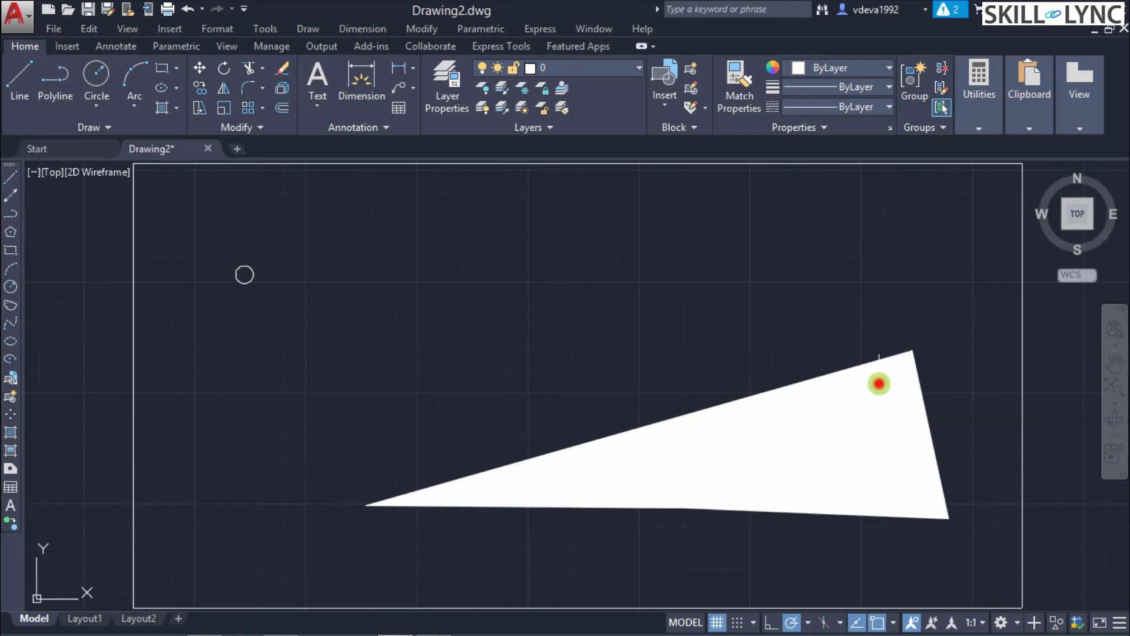
{"action": "left_click", "coordinate": [914, 365]}
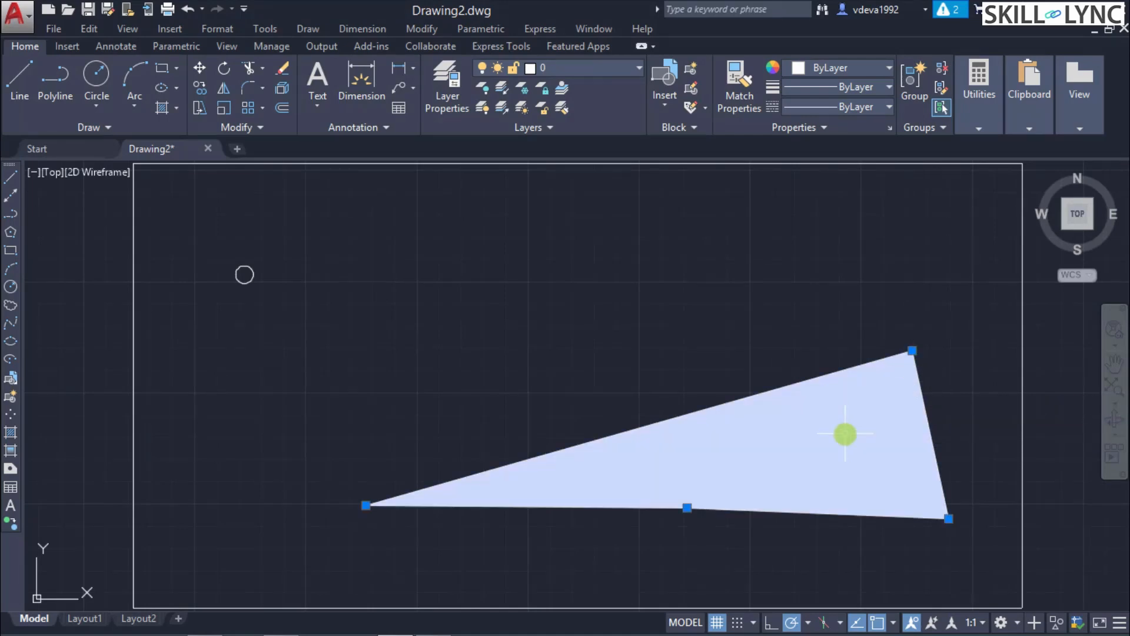
{"action": "key", "text": "Delete"}
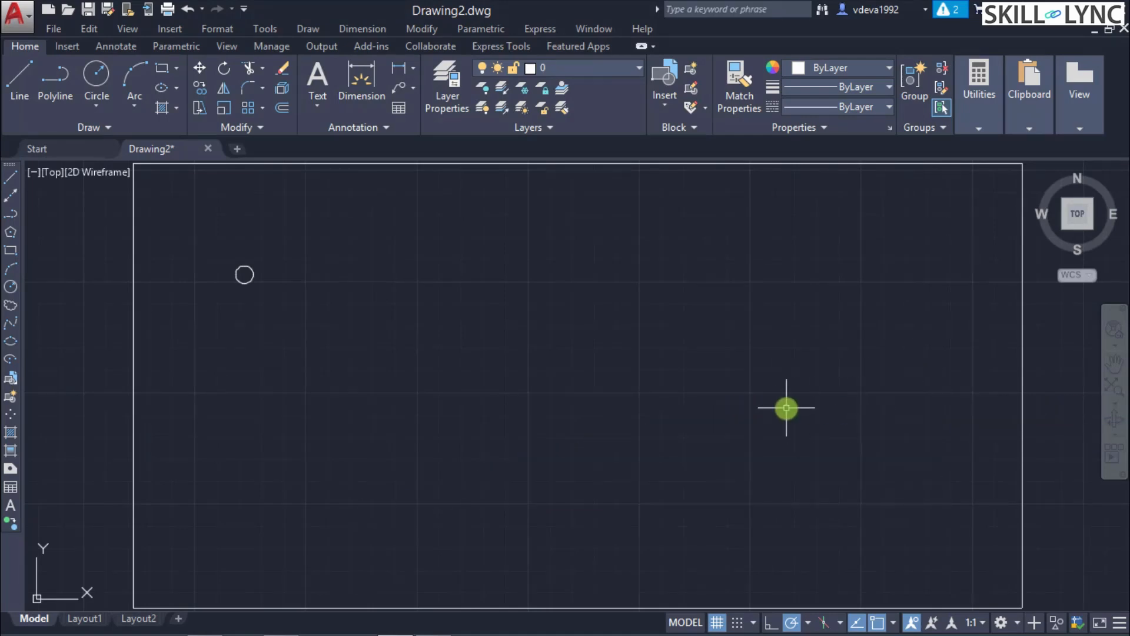
- Draw a four-sided SOLID inside the rectangle with a horizontal lower edge about 170 units long and a slightly sloping upper edge
{"action": "type", "text": "solid"}
{"action": "key", "text": "Return"}
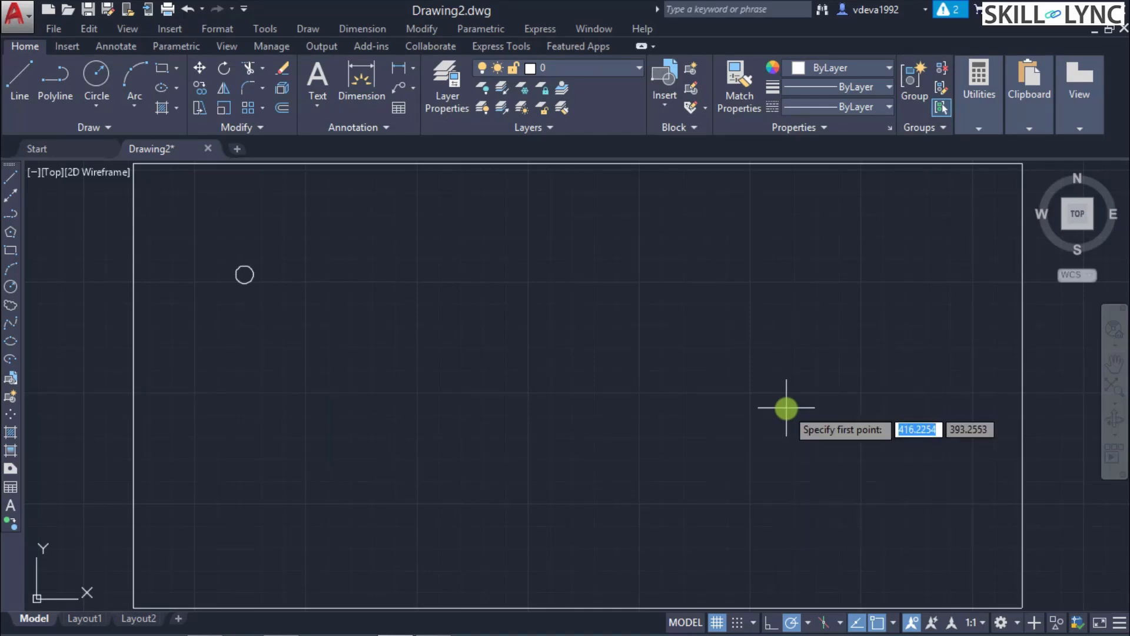
{"action": "left_click", "coordinate": [436, 485]}
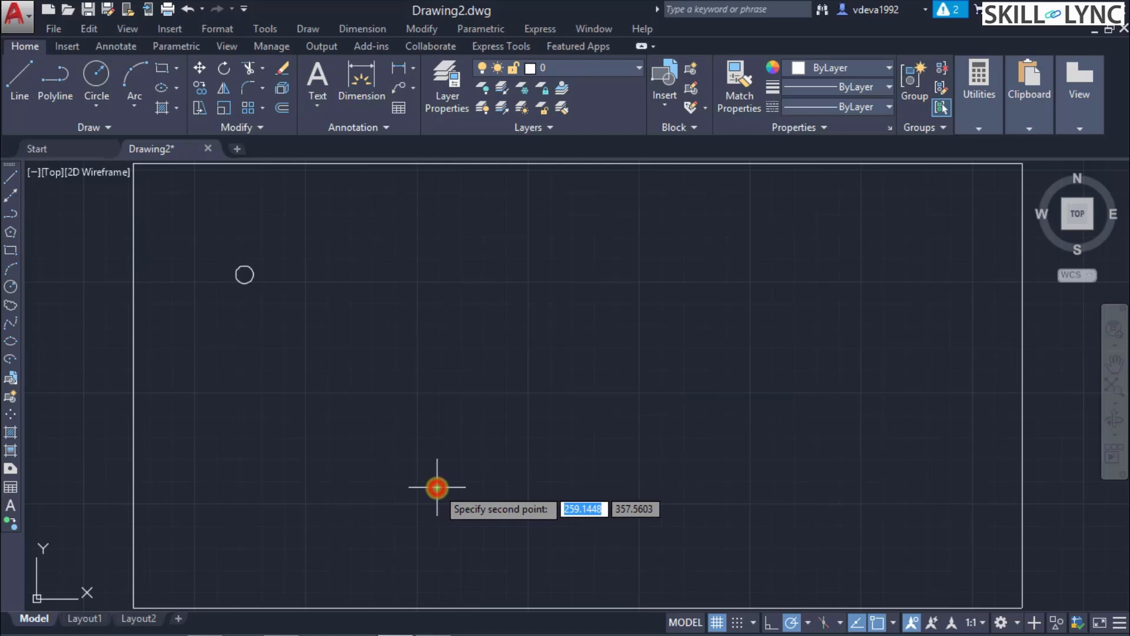
{"action": "left_click", "coordinate": [815, 487]}
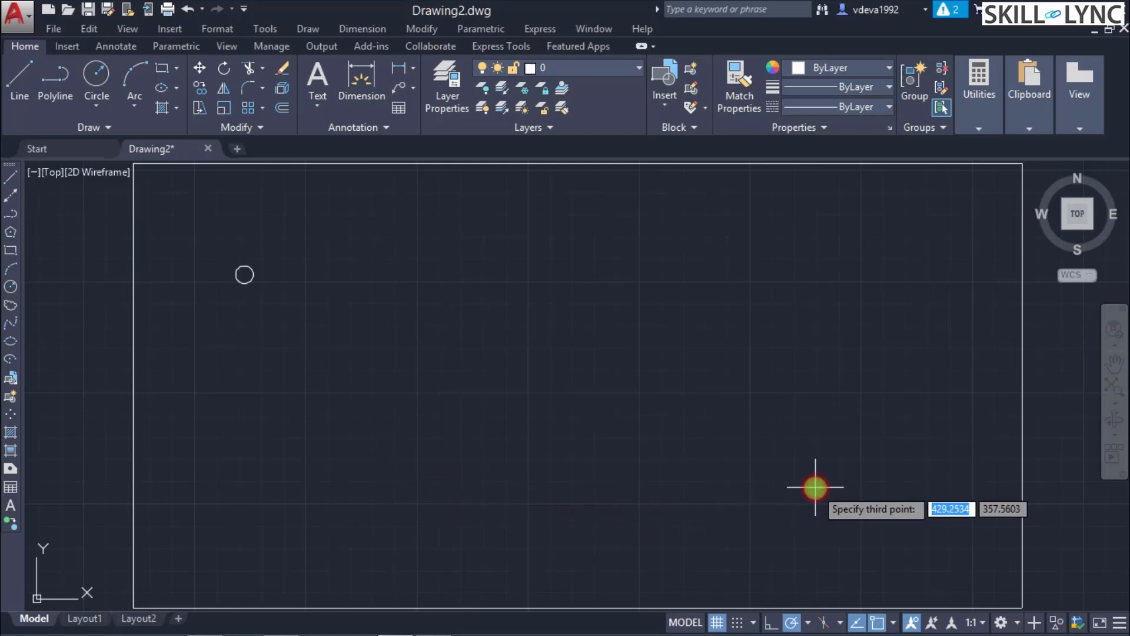
{"action": "left_click", "coordinate": [476, 356]}
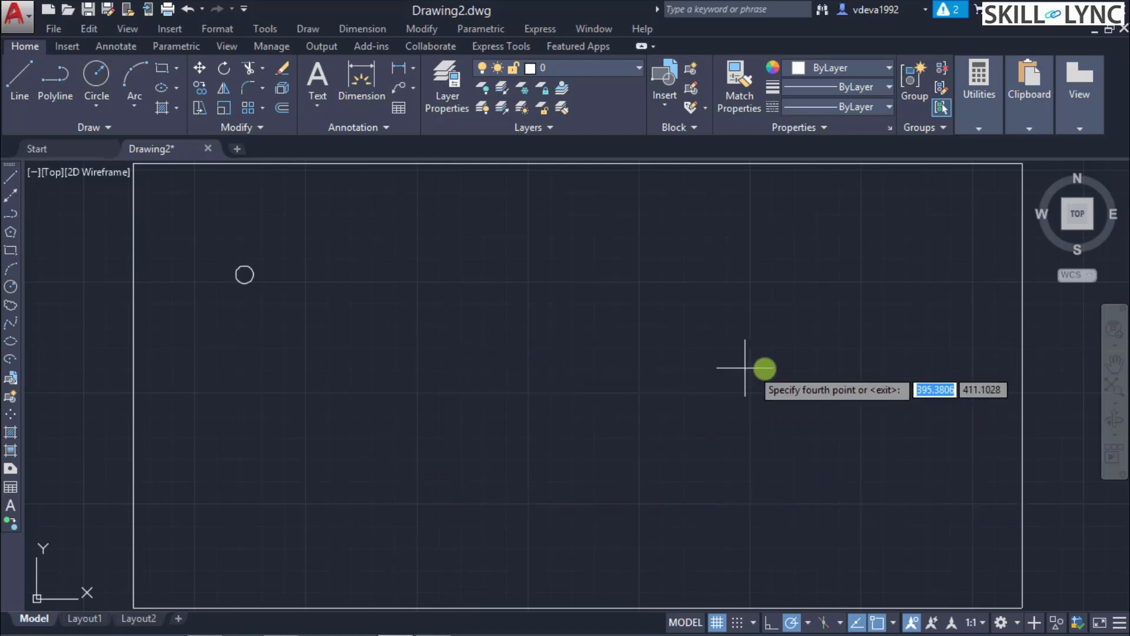
{"action": "left_click", "coordinate": [853, 348]}
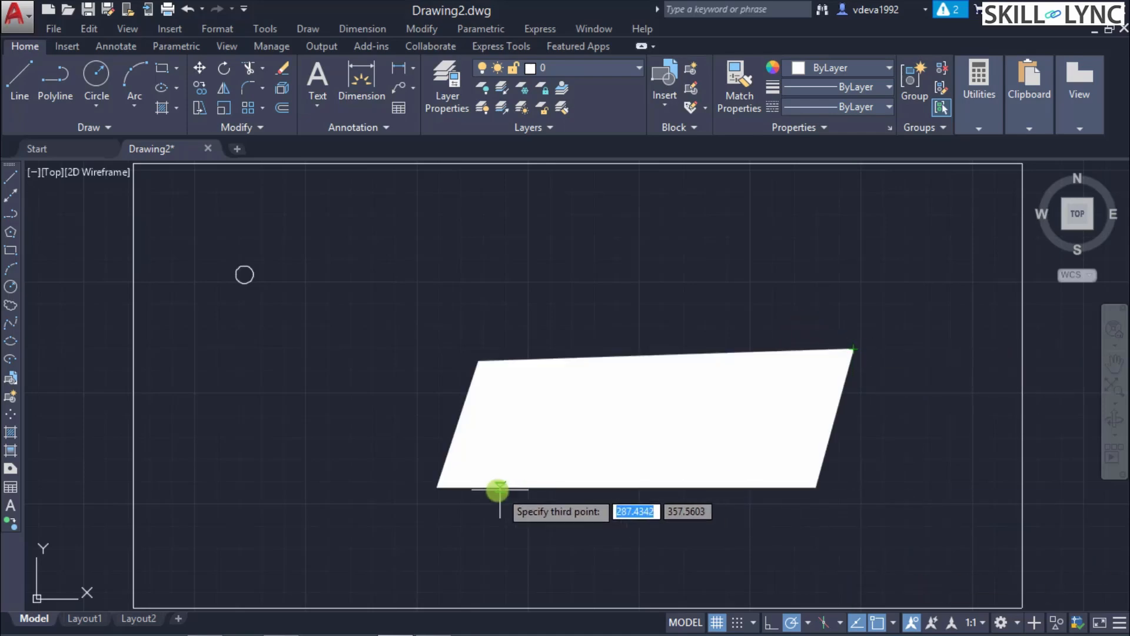
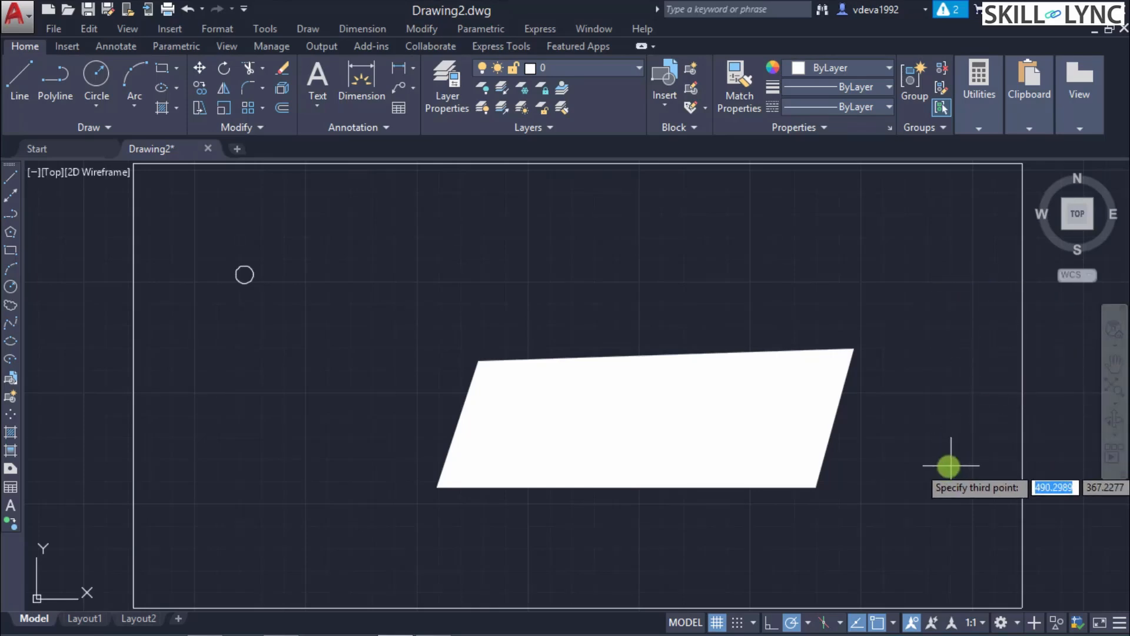
- Continue the solid downward with two more connected segments, the last extending below the rectangle toward the origin, and end the command
{"action": "left_click", "coordinate": [586, 538]}
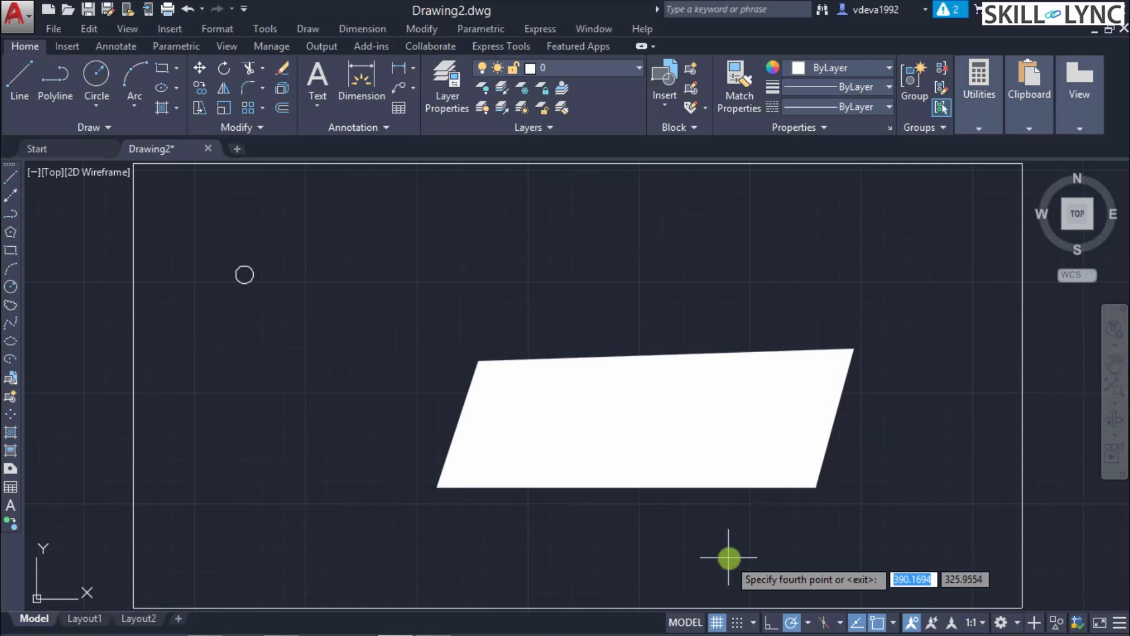
{"action": "left_click", "coordinate": [751, 561]}
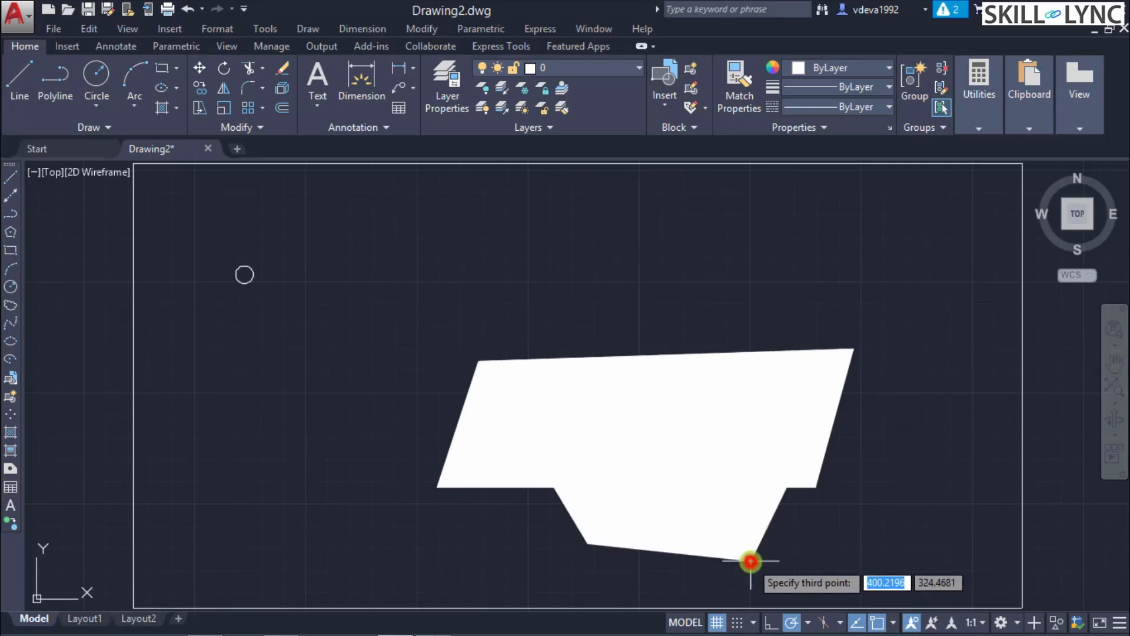
{"action": "left_click", "coordinate": [853, 349]}
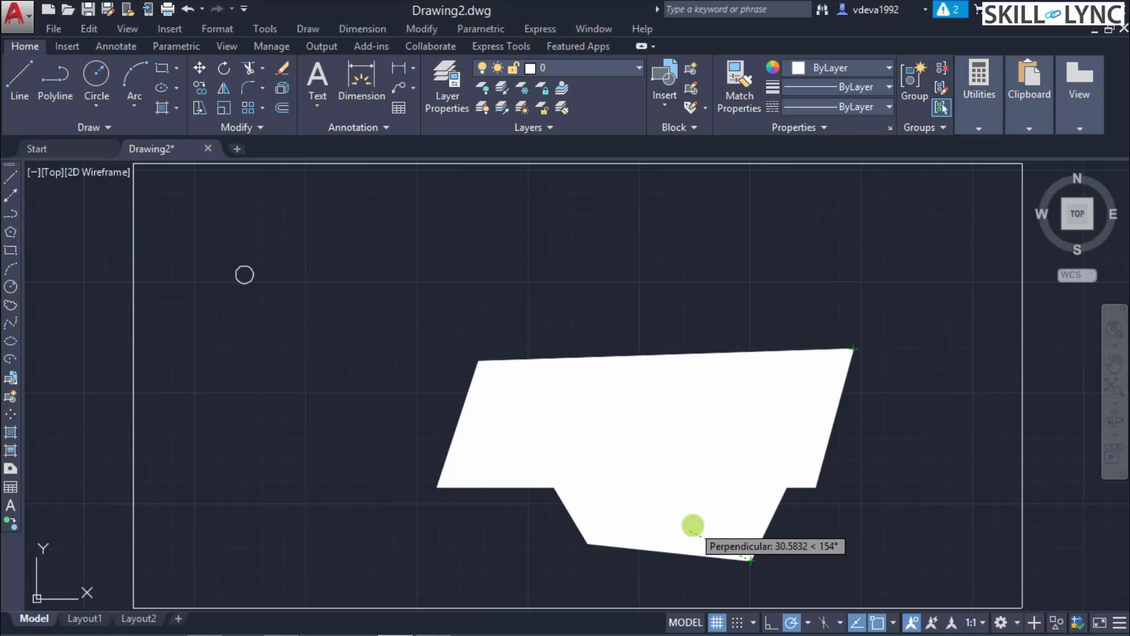
{"action": "scroll", "coordinate": [724, 359], "scroll_direction": "down", "scroll_amount": 6}
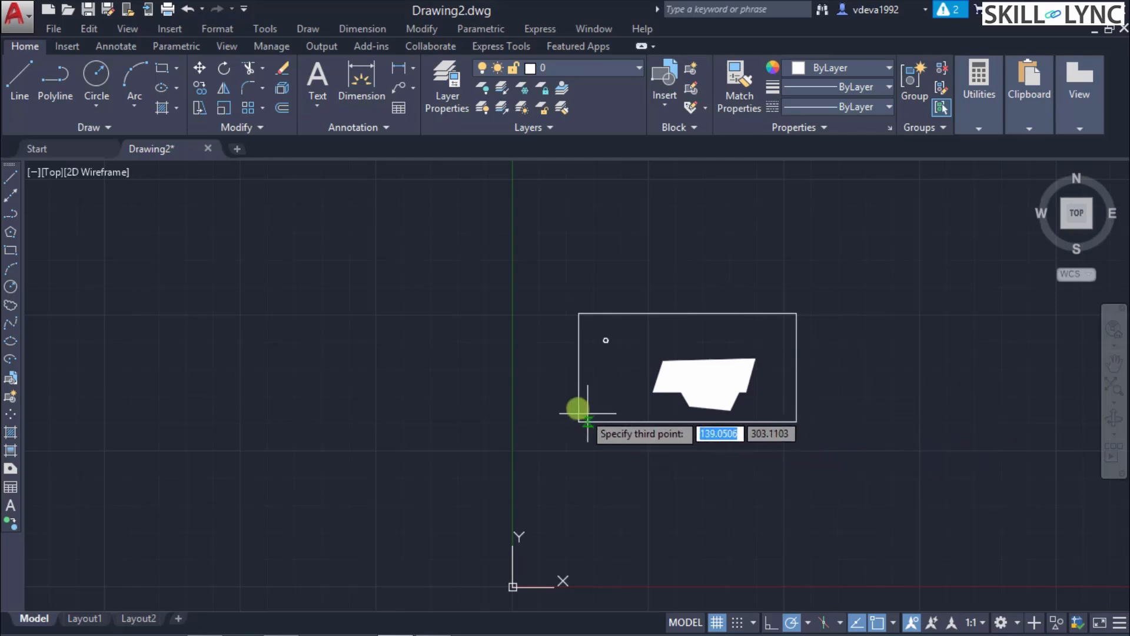
{"action": "left_click", "coordinate": [566, 526]}
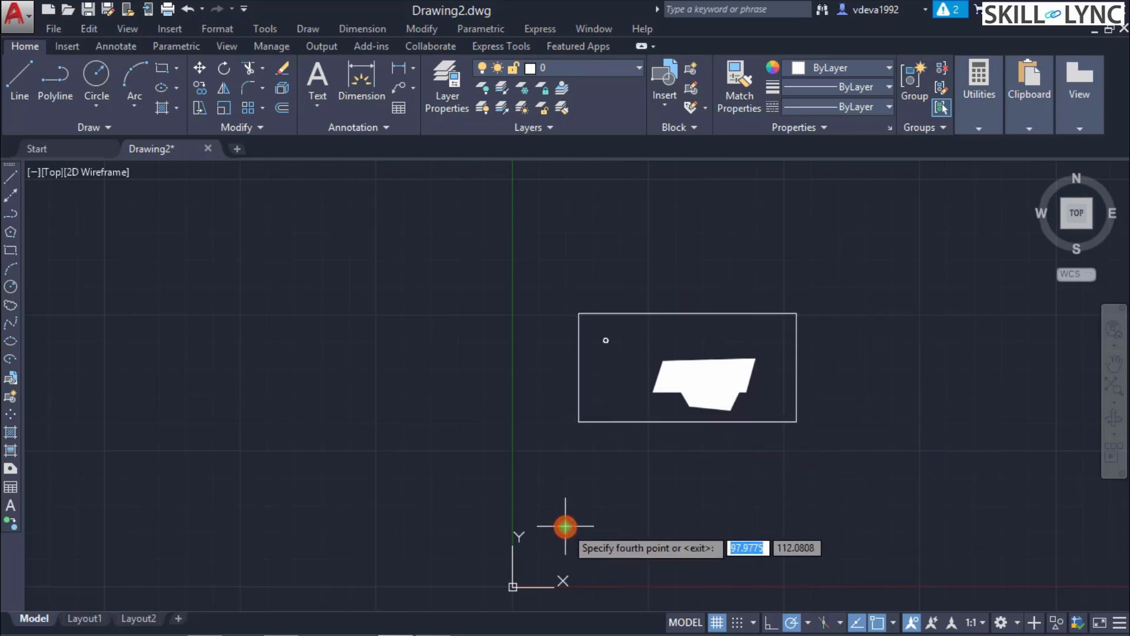
{"action": "left_click", "coordinate": [724, 471]}
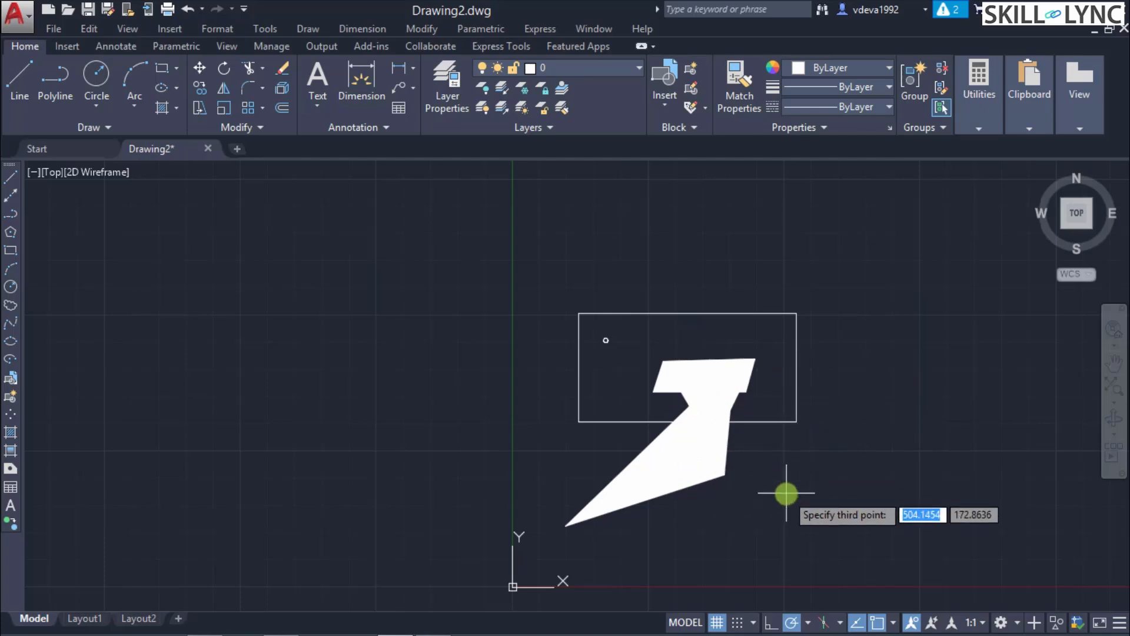
{"action": "key", "text": "Escape"}
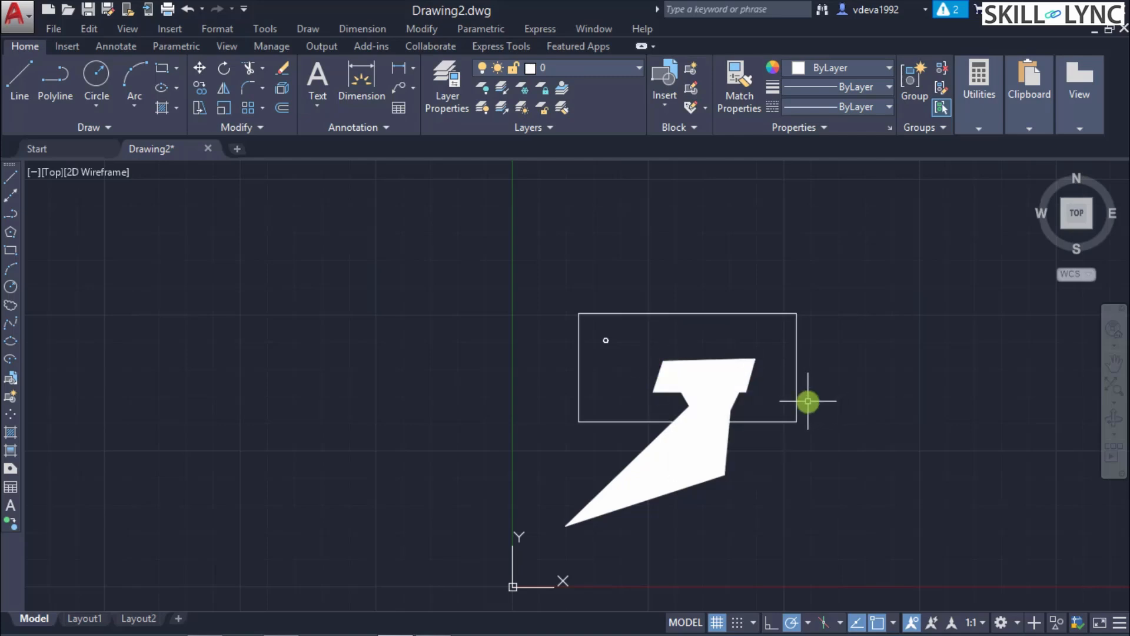
- Set the fill mode to OFF and regenerate the drawing to show the solids as outlines
{"action": "type", "text": "fill"}
{"action": "key", "text": "Return"}
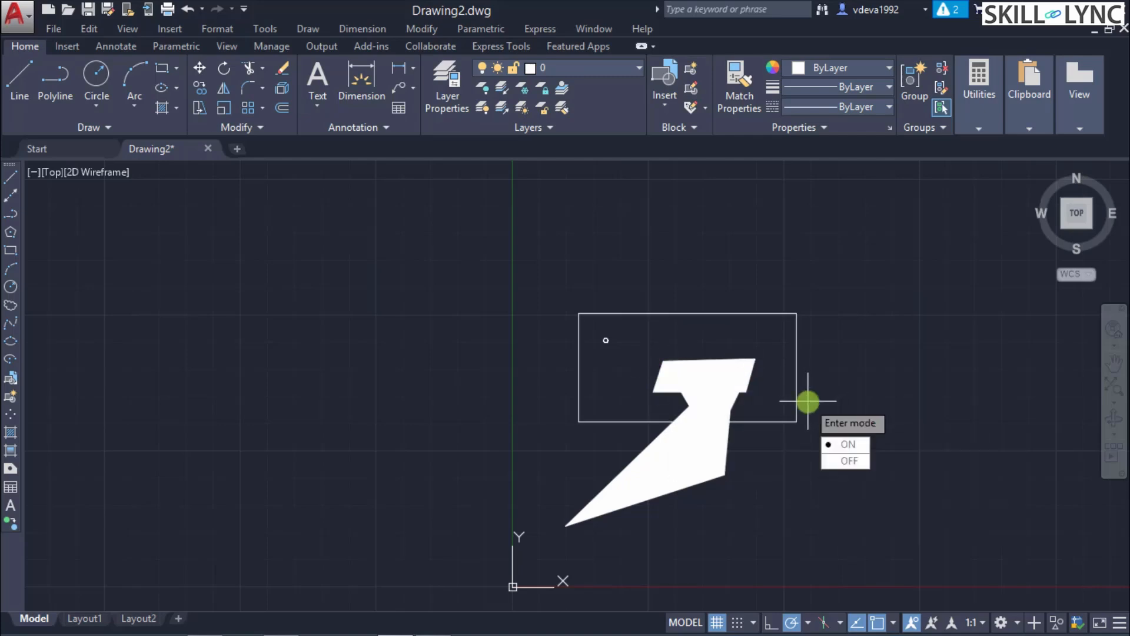
{"action": "key", "text": "Down"}
{"action": "key", "text": "Return"}
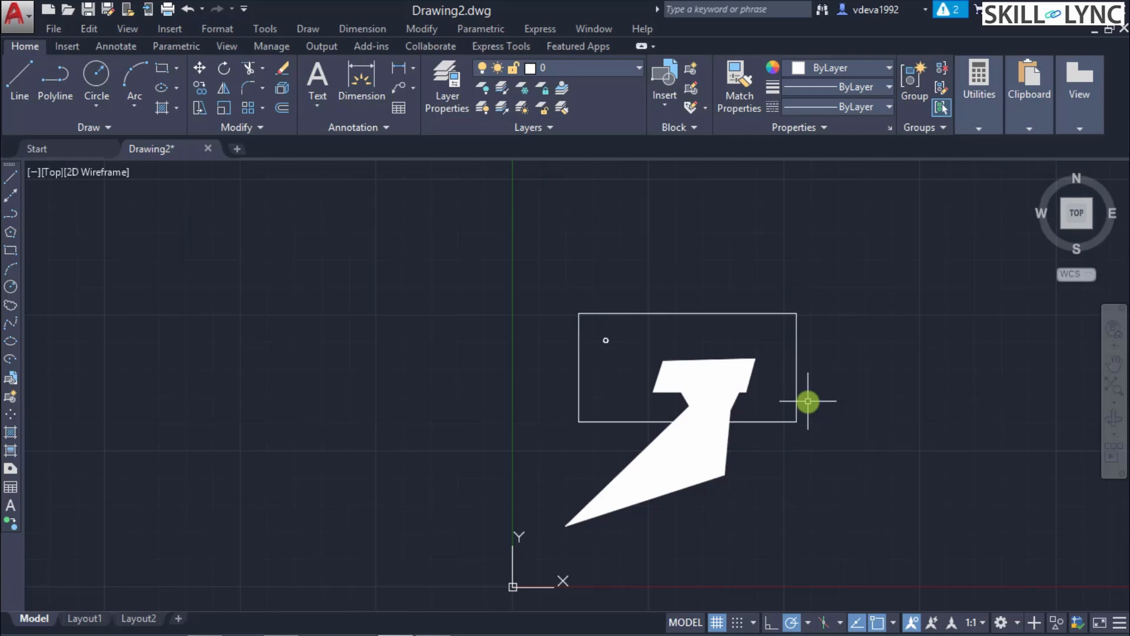
{"action": "type", "text": "regen"}
{"action": "key", "text": "Return"}
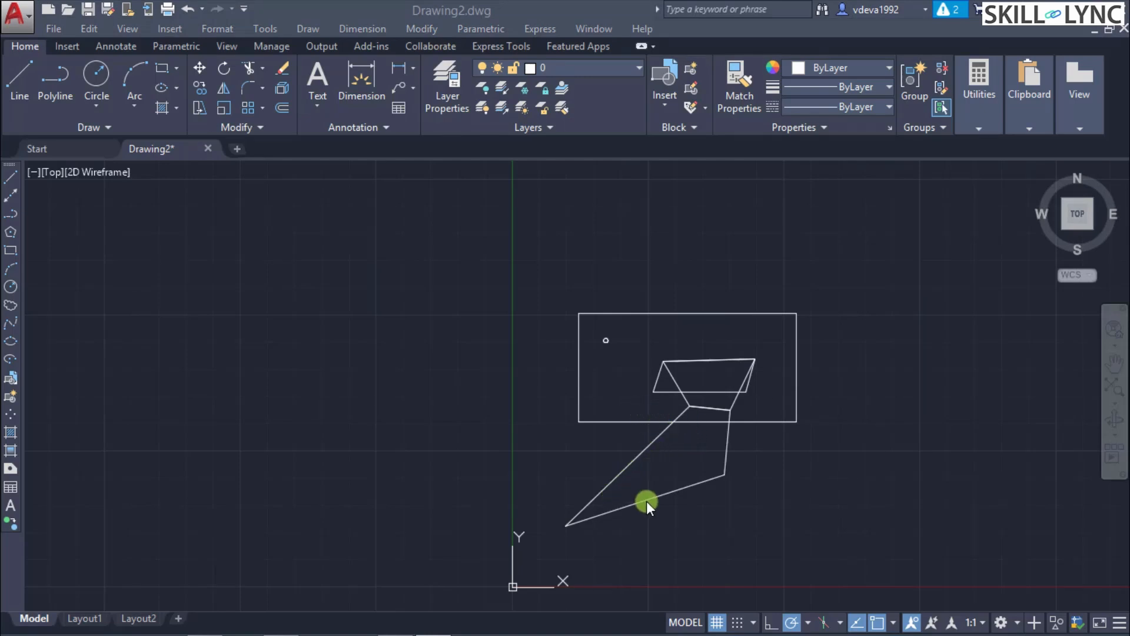
- Display the command line window
{"action": "left_click", "coordinate": [653, 485]}
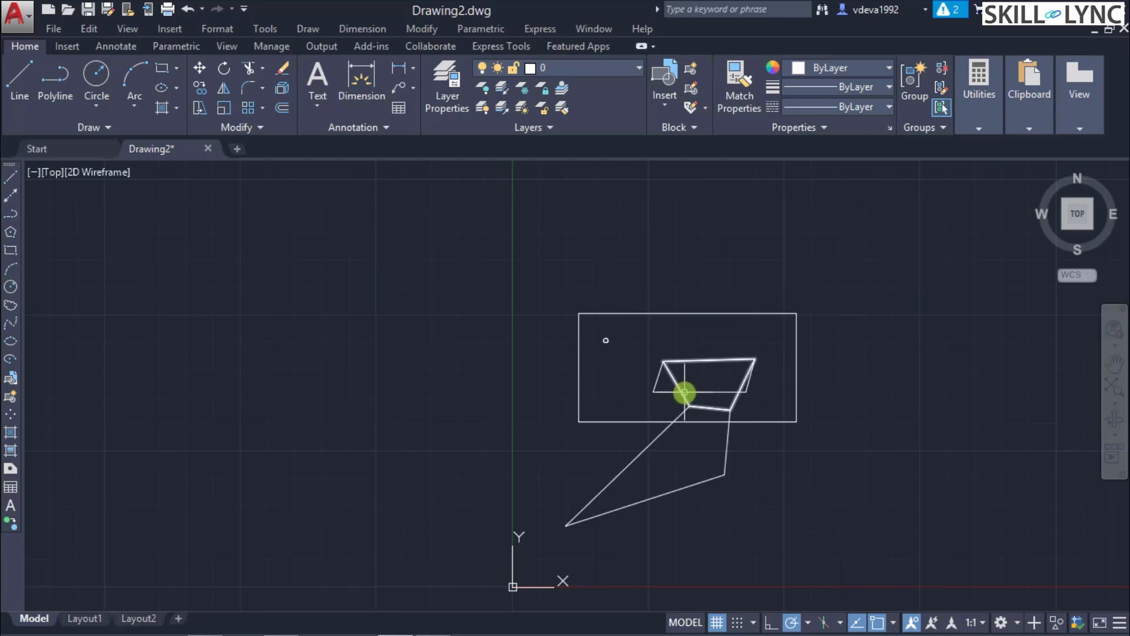
{"action": "mouse_move", "coordinate": [706, 407]}
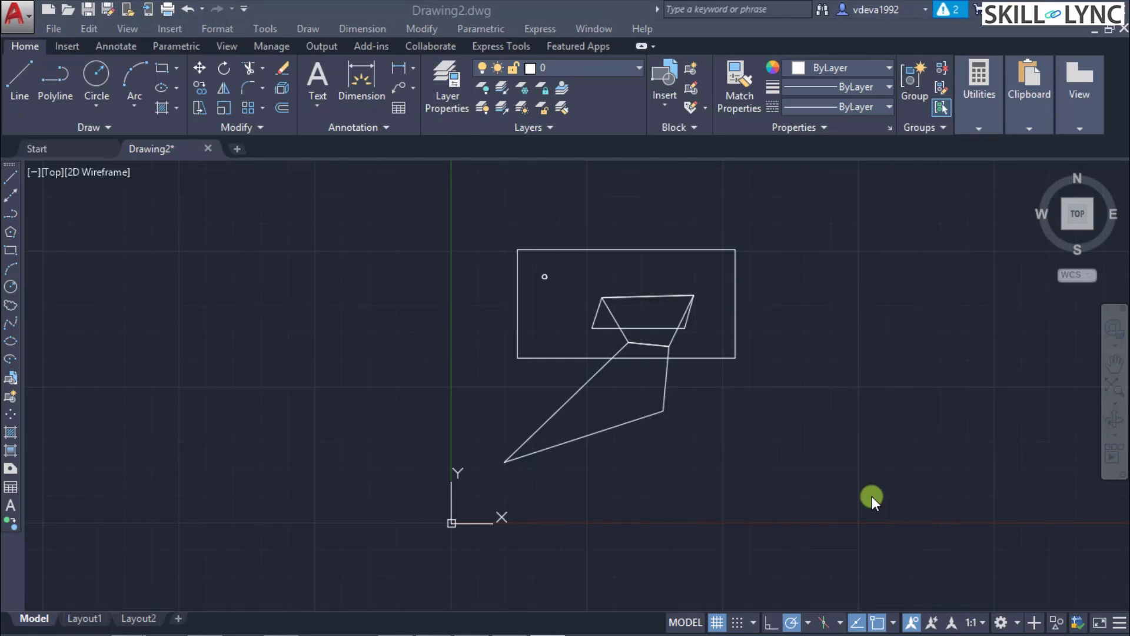
{"action": "left_click", "coordinate": [786, 504]}
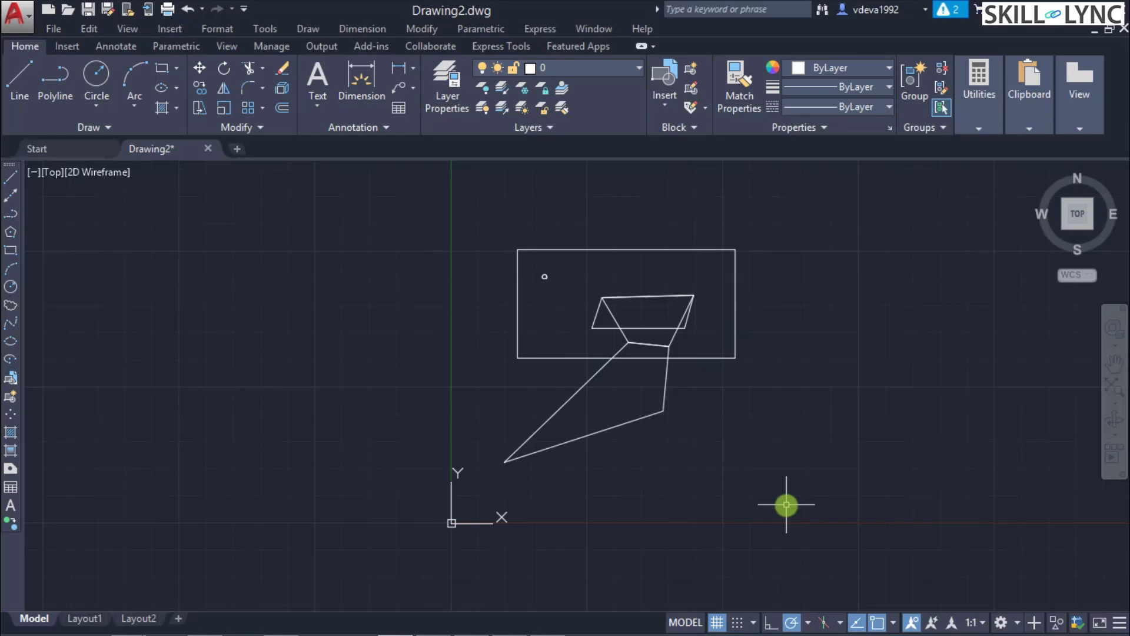
{"action": "key", "text": "ctrl+9"}
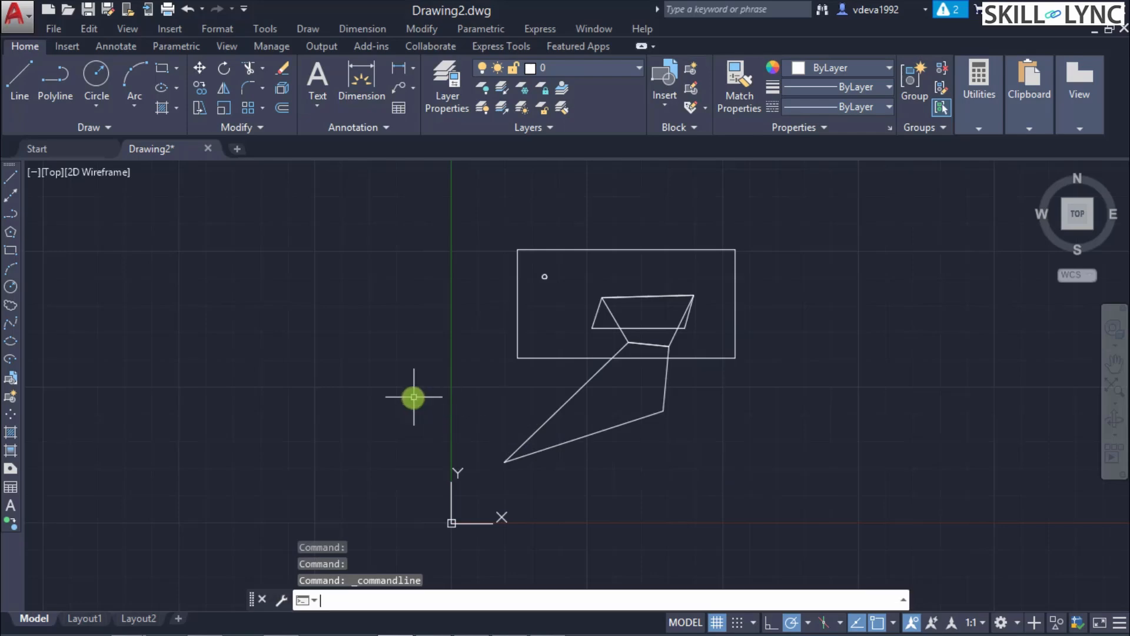
- Select the objects fully enclosed by a window selection around the rectangle, excluding the lowest solid, and clear the selection
{"action": "left_click", "coordinate": [456, 382]}
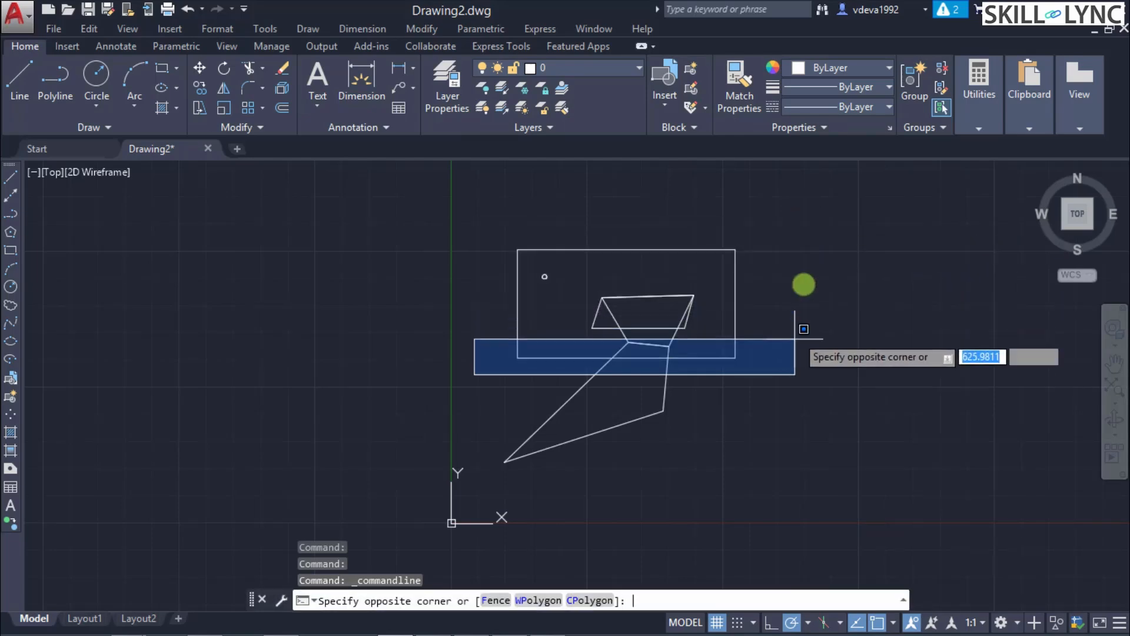
{"action": "left_click", "coordinate": [805, 230]}
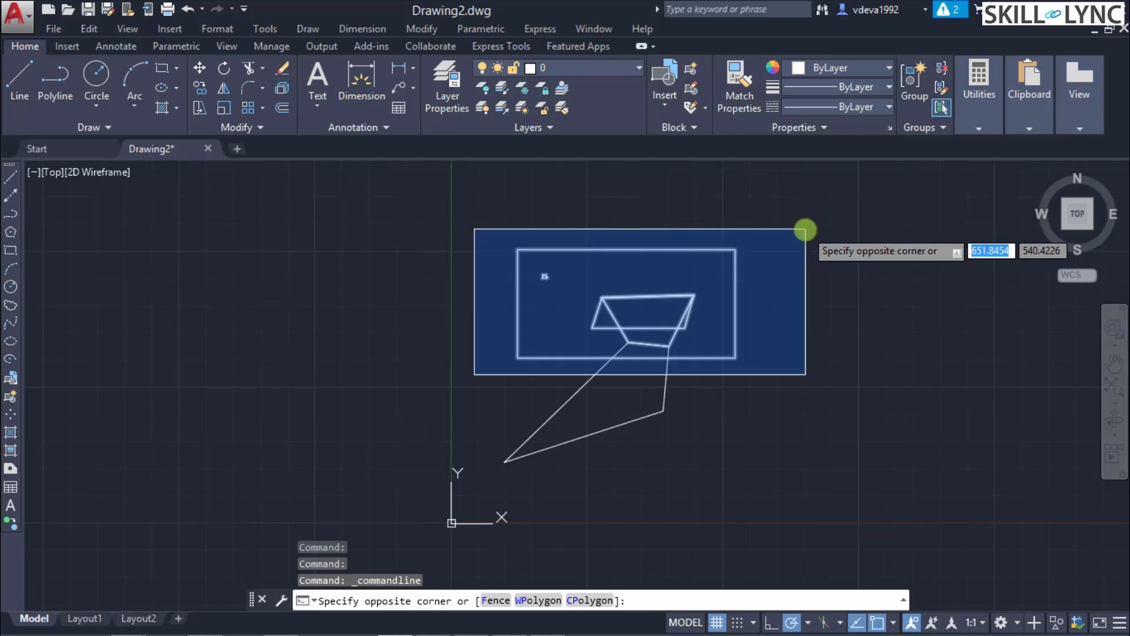
{"action": "left_click", "coordinate": [814, 222]}
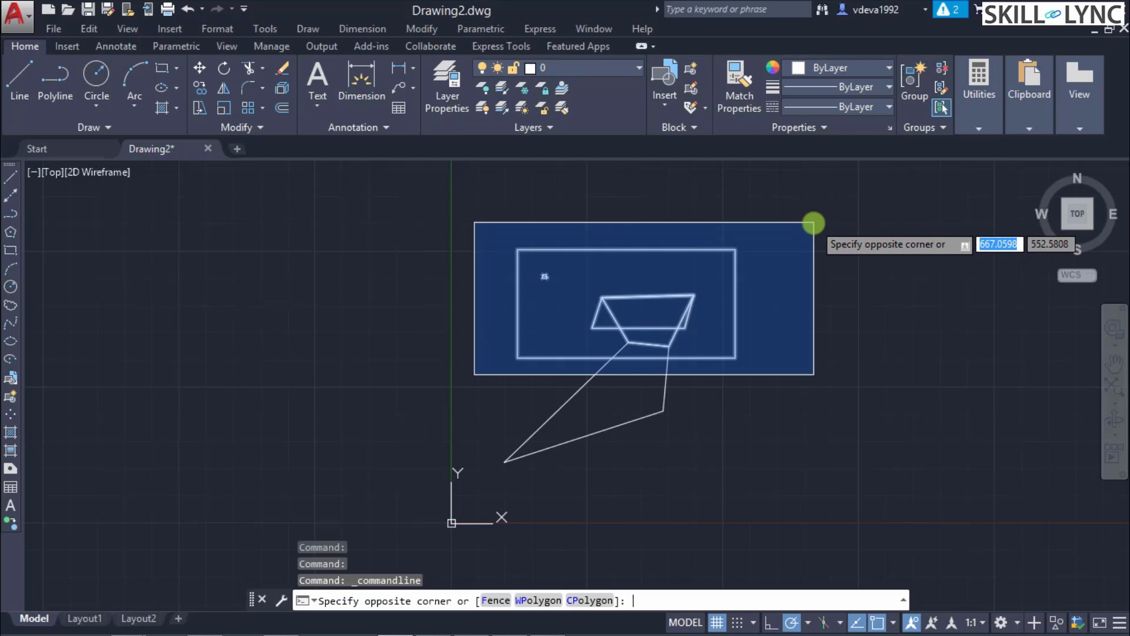
{"action": "key", "text": "Return"}
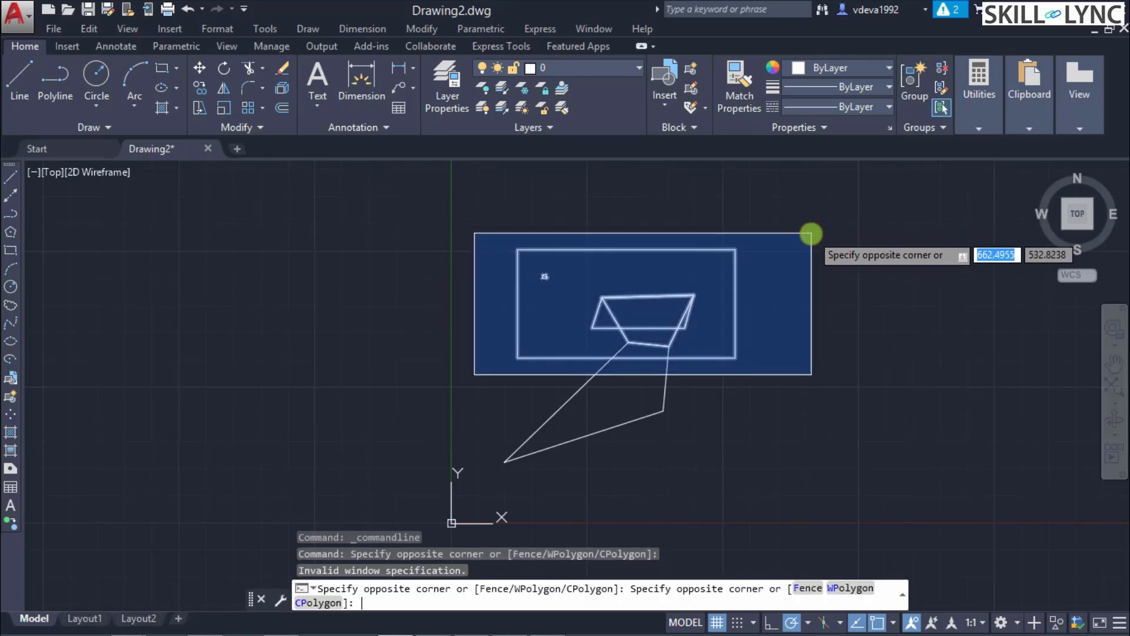
{"action": "left_click", "coordinate": [812, 234]}
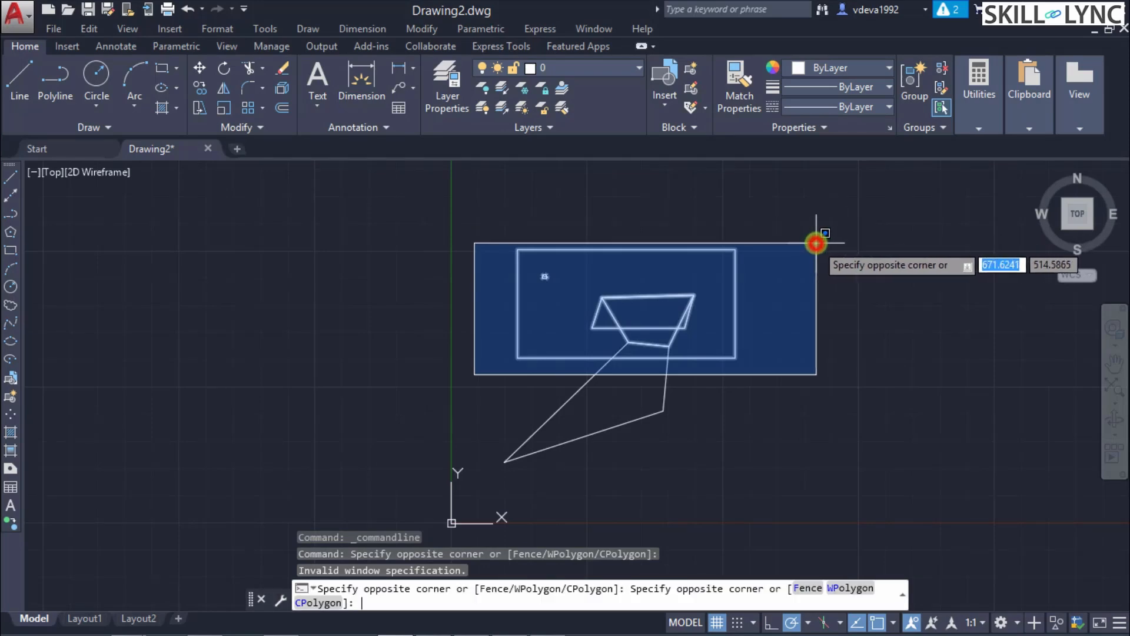
{"action": "left_click", "coordinate": [818, 242]}
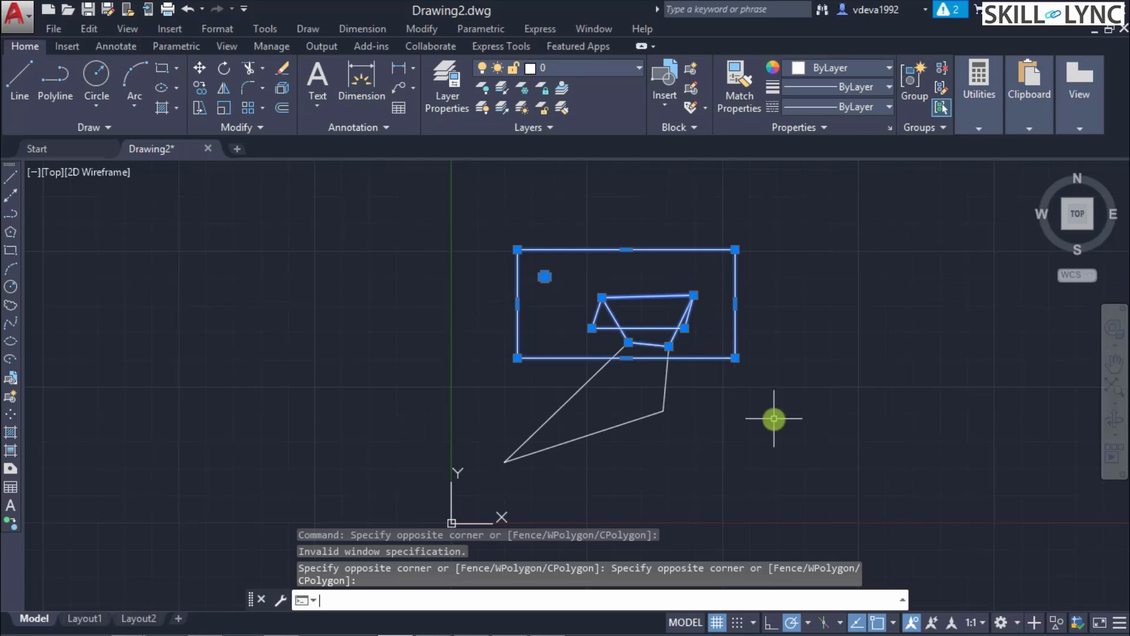
{"action": "key", "text": "Escape"}
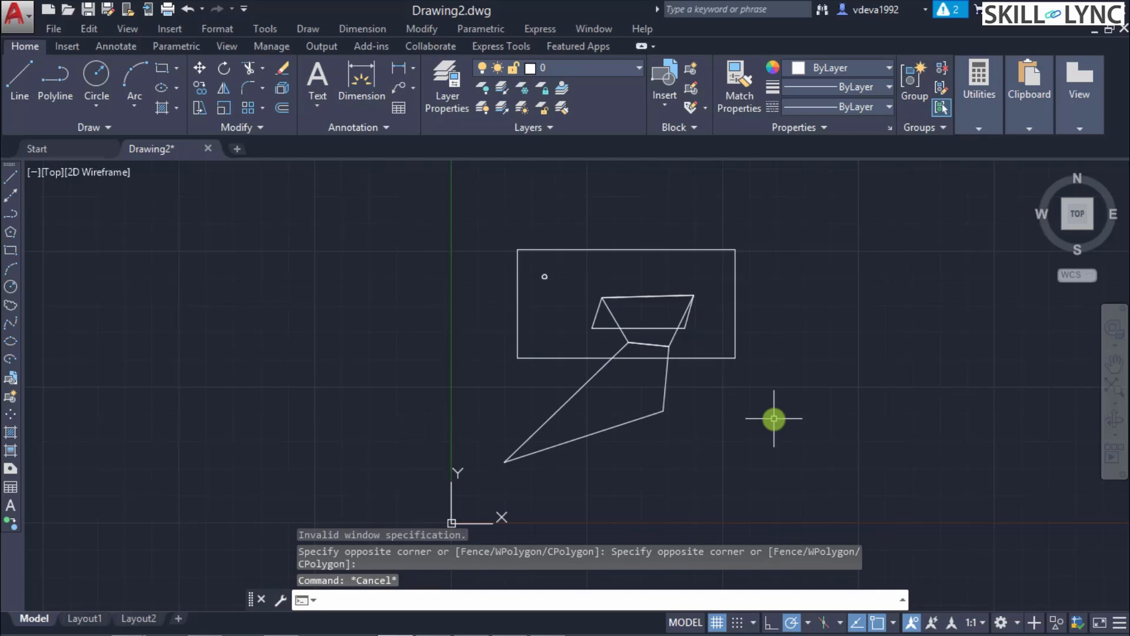
- Select the rectangle, the donut and all the connected solids with a crossing selection around the rectangle
{"action": "left_click", "coordinate": [797, 375]}
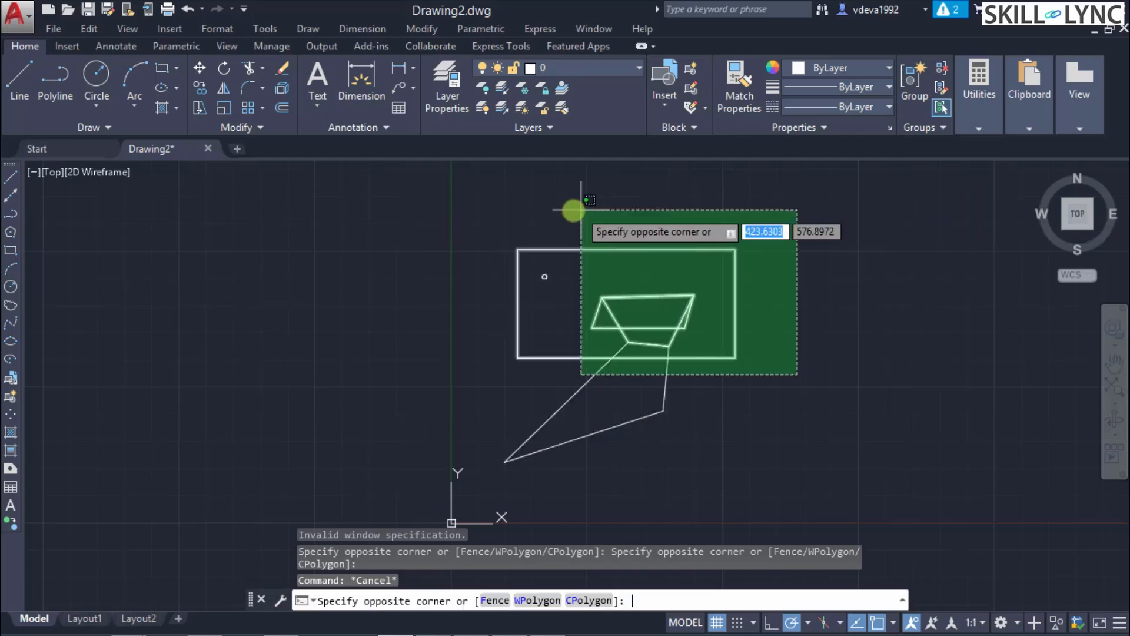
{"action": "left_click", "coordinate": [472, 209]}
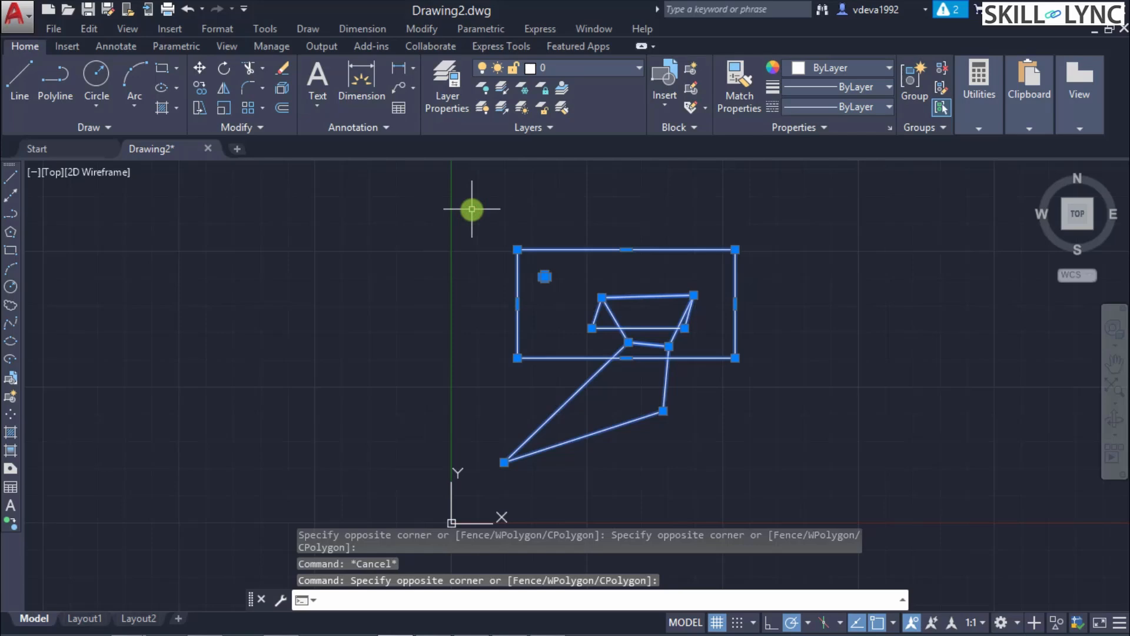